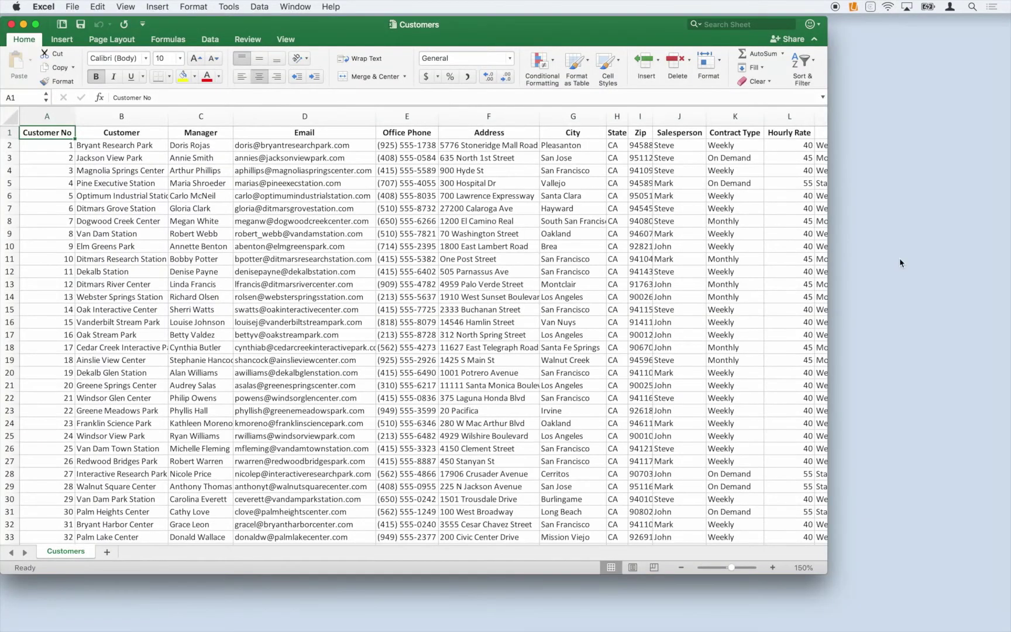
Look through the rows and columns of the Customers worksheet, and minimise the workbook
scroll(682, 253, down, 4)
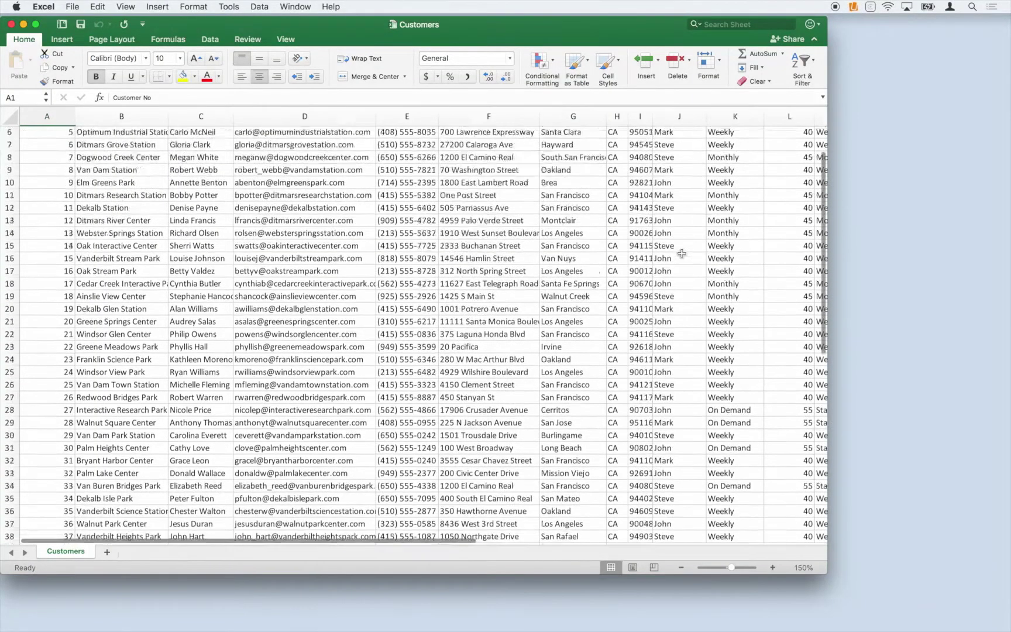
scroll(681, 253, up, 4)
scroll(682, 253, right, 5)
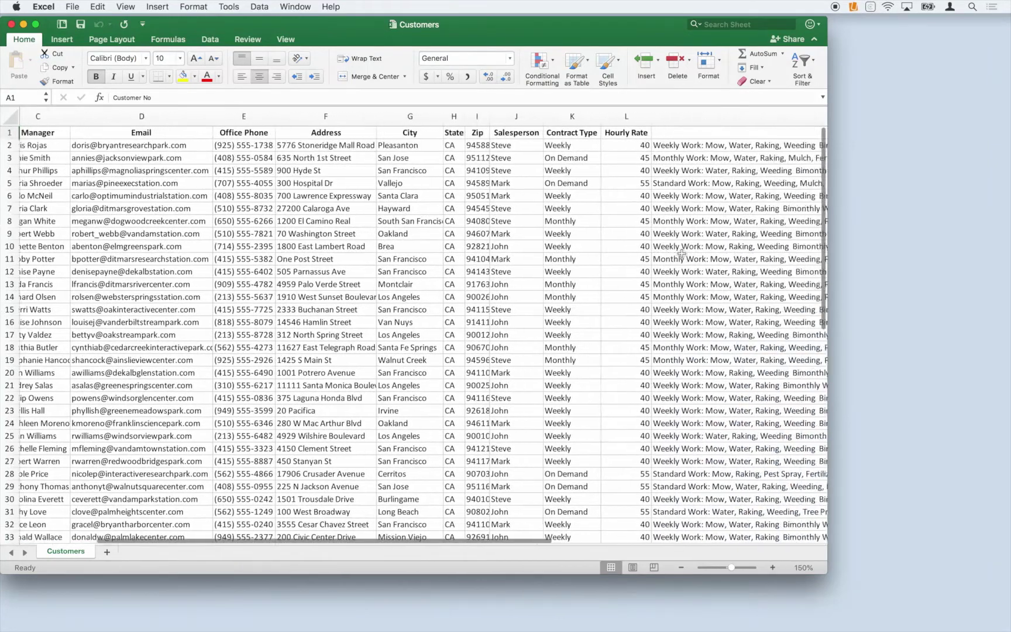
scroll(681, 254, left, 5)
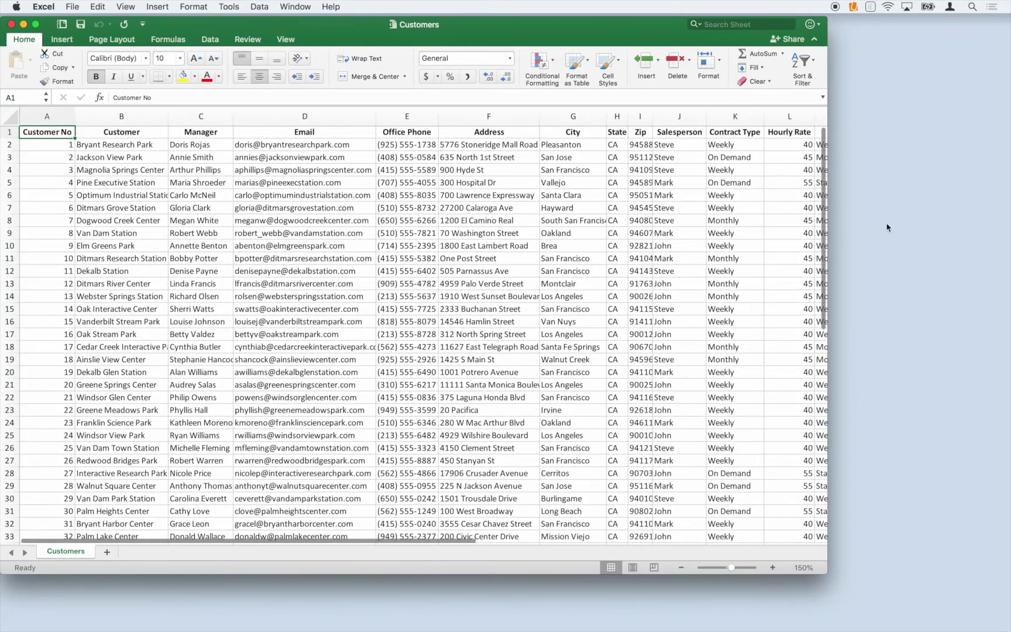
key(super+m)
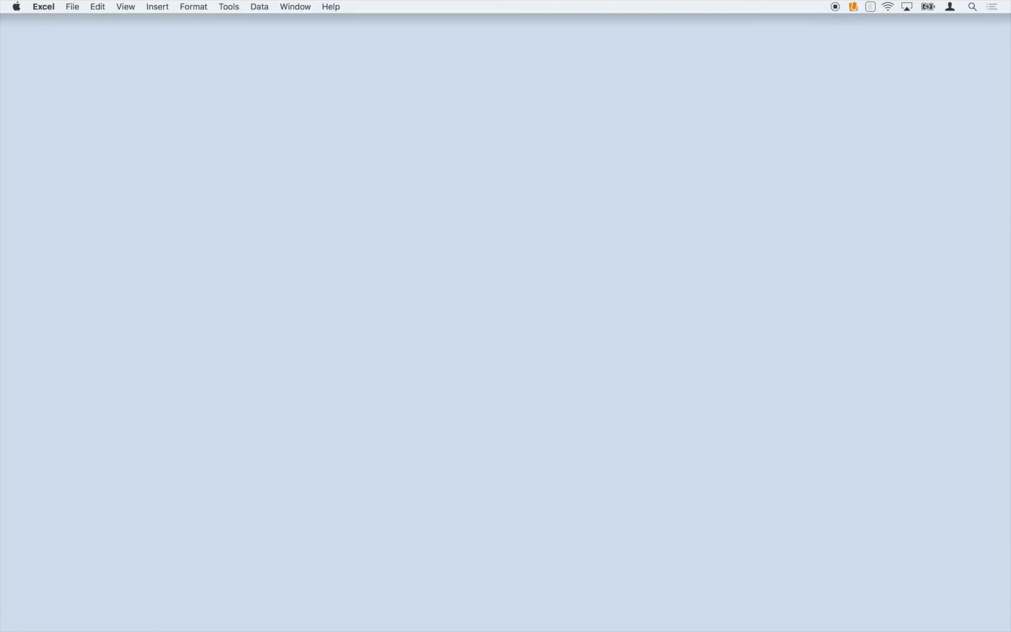
Open Work Orders.xlsx from the Landscaping folder, look through its Jobs sheet, and close the workbook
mouse_move(495, 629)
click(575, 611)
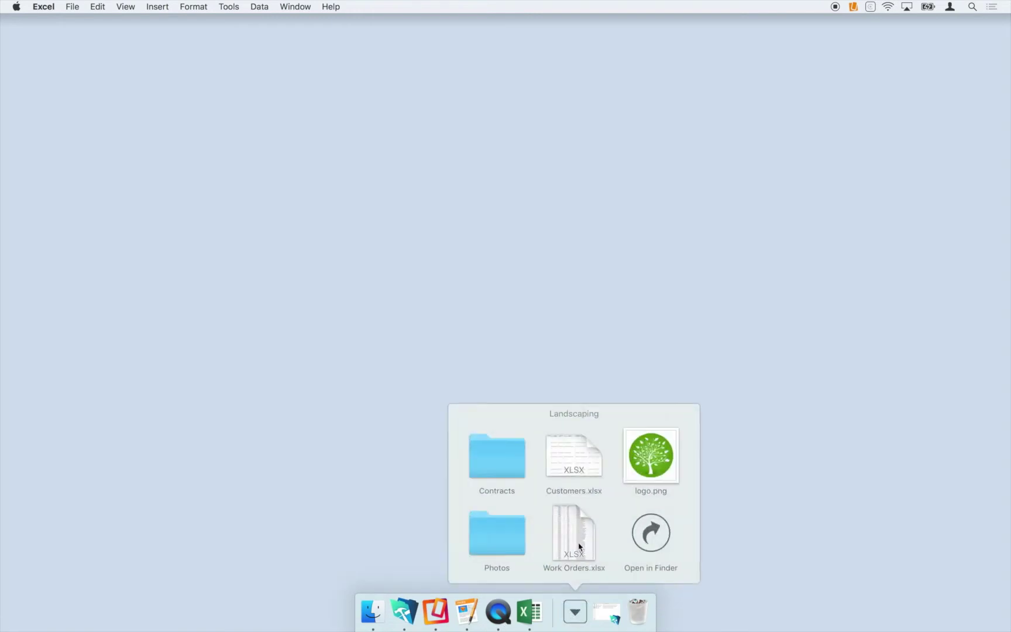
click(578, 544)
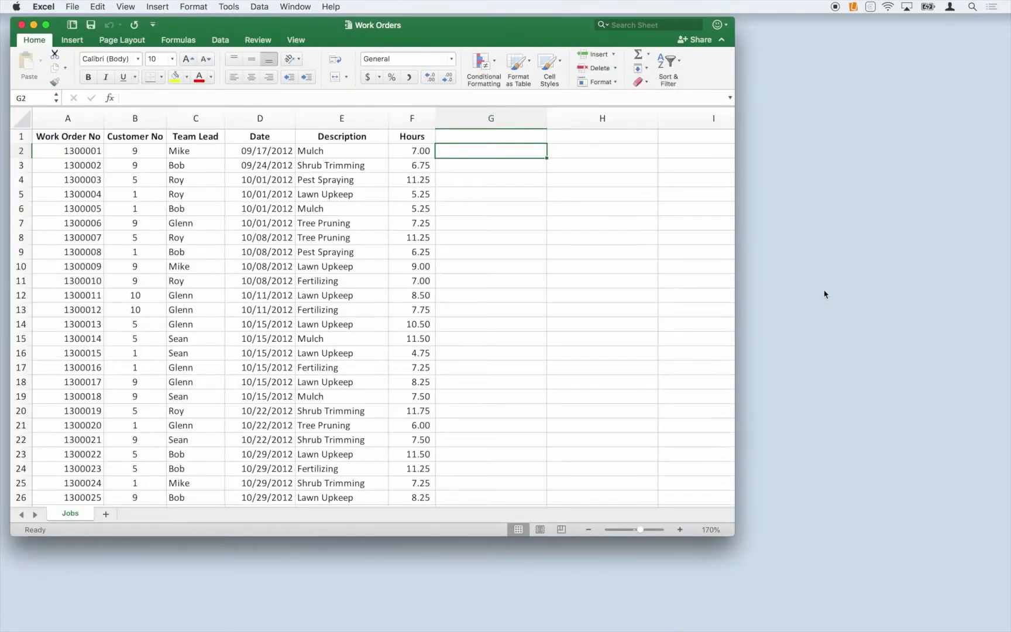
scroll(484, 215, down, 5)
scroll(484, 215, up, 5)
key(super+w)
click(875, 253)
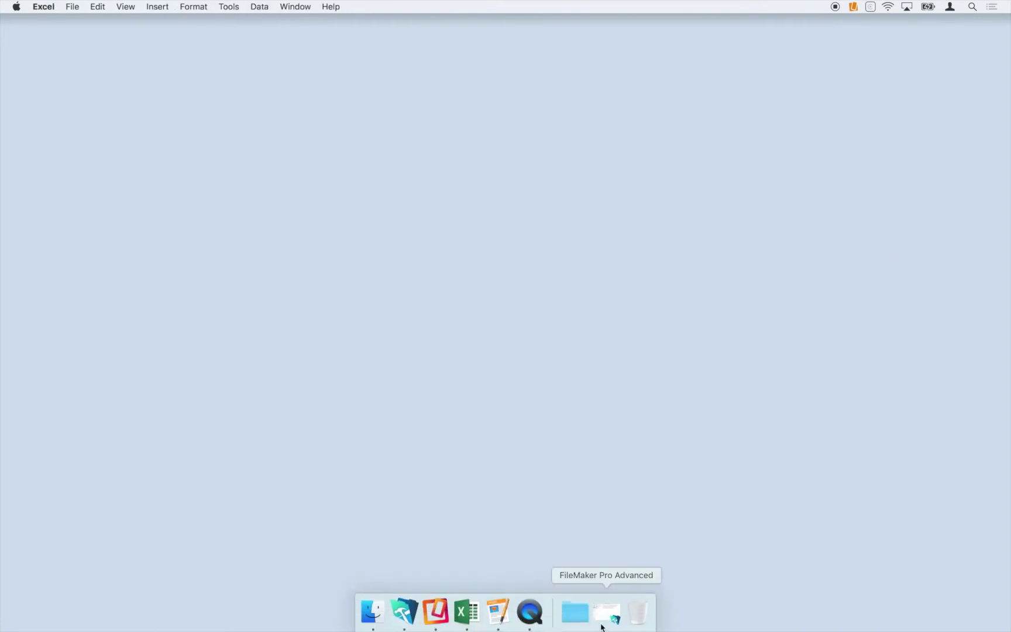
Convert Customers.xlsx from the Landscaping folder in FileMaker Pro Advanced, using the first row as field names
click(576, 613)
drag(573, 460, 403, 610)
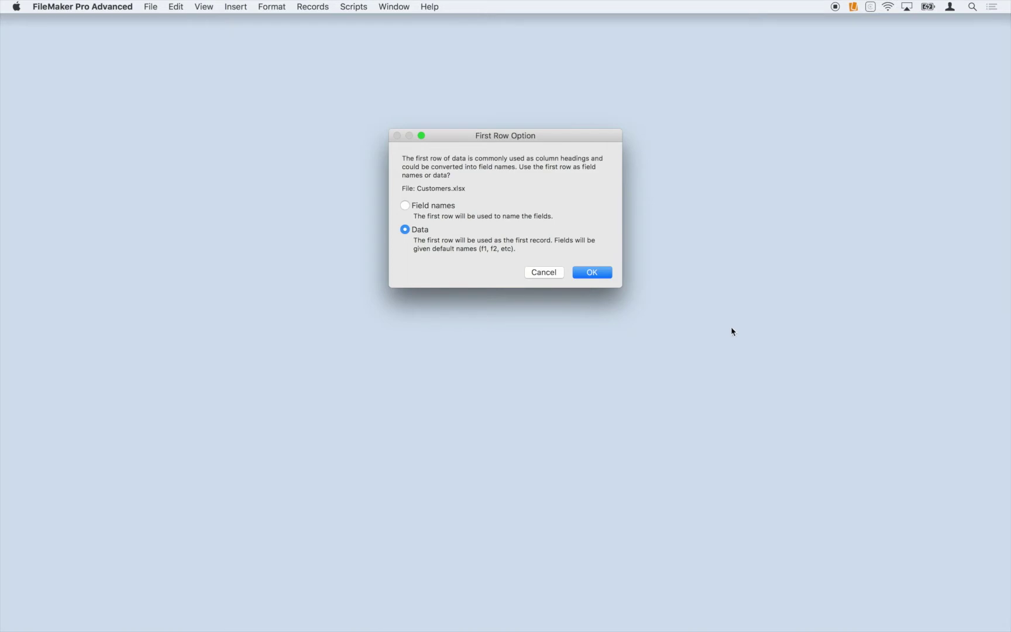
click(451, 206)
click(592, 273)
Name the converted database Customers and save it to the Desktop
key(Right)
key(BackSpace)
key(BackSpace)
key(BackSpace)
key(BackSpace)
key(BackSpace)
key(BackSpace)
key(BackSpace)
key(BackSpace)
key(BackSpace)
key(BackSpace)
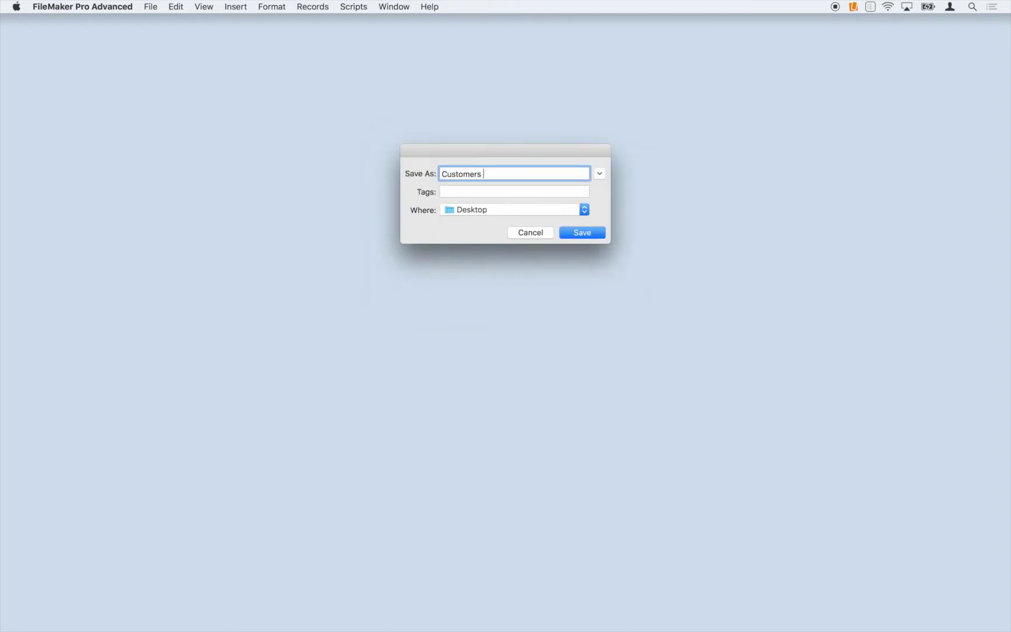
key(Return)
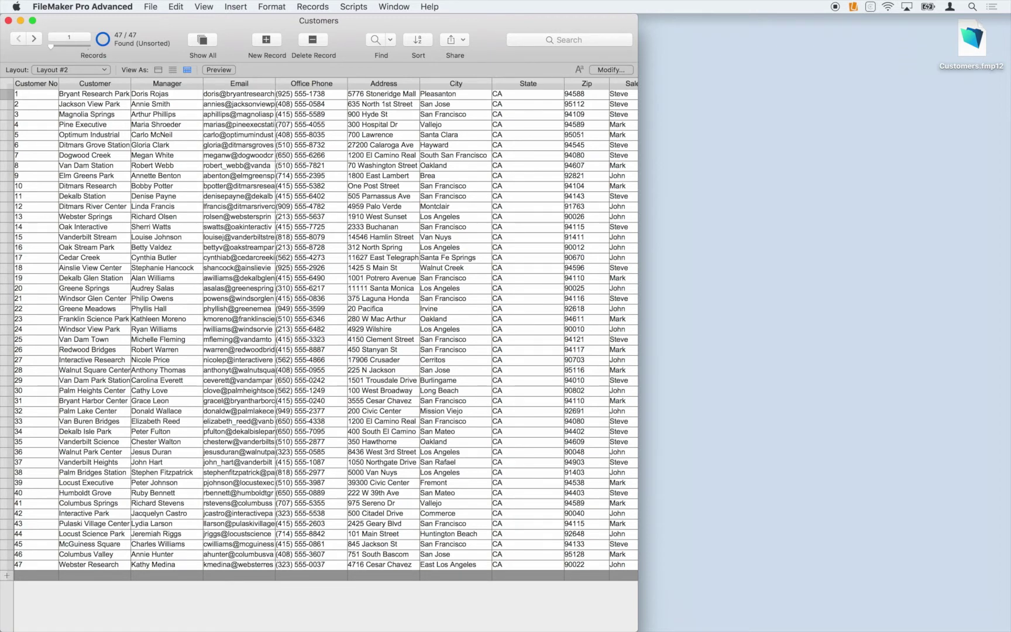
Switch to Layout #1, browse forward to the fourth customer record, and return to the first record
click(106, 73)
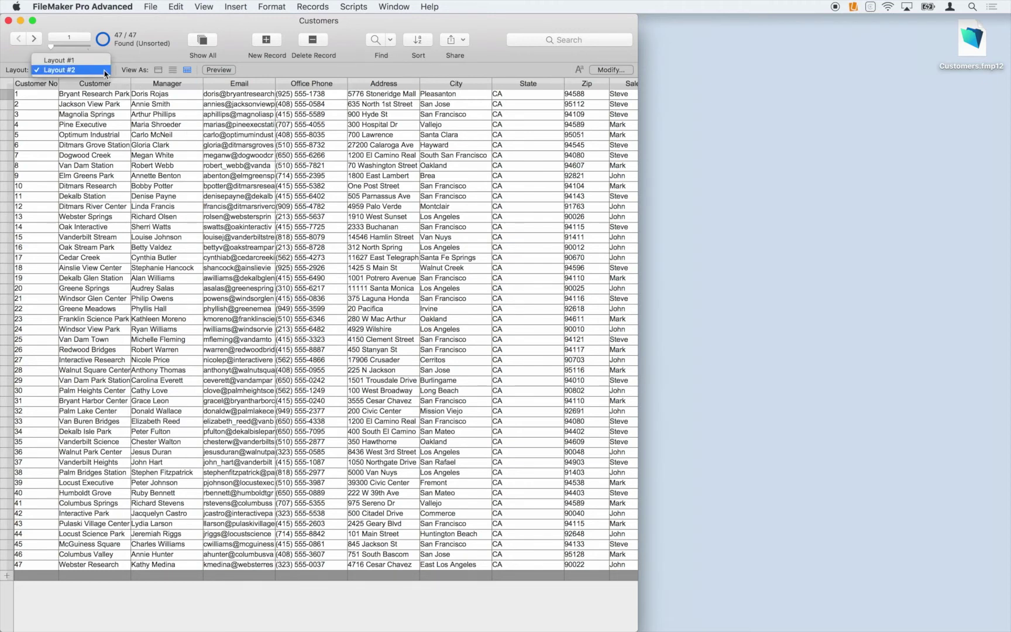
click(106, 62)
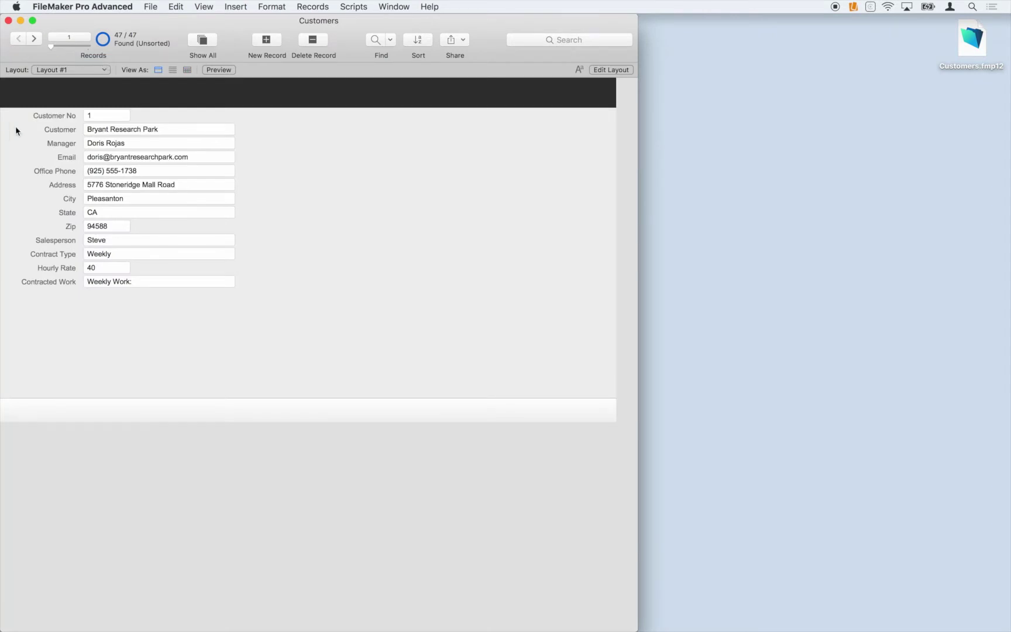
click(39, 38)
click(39, 38)
click(39, 39)
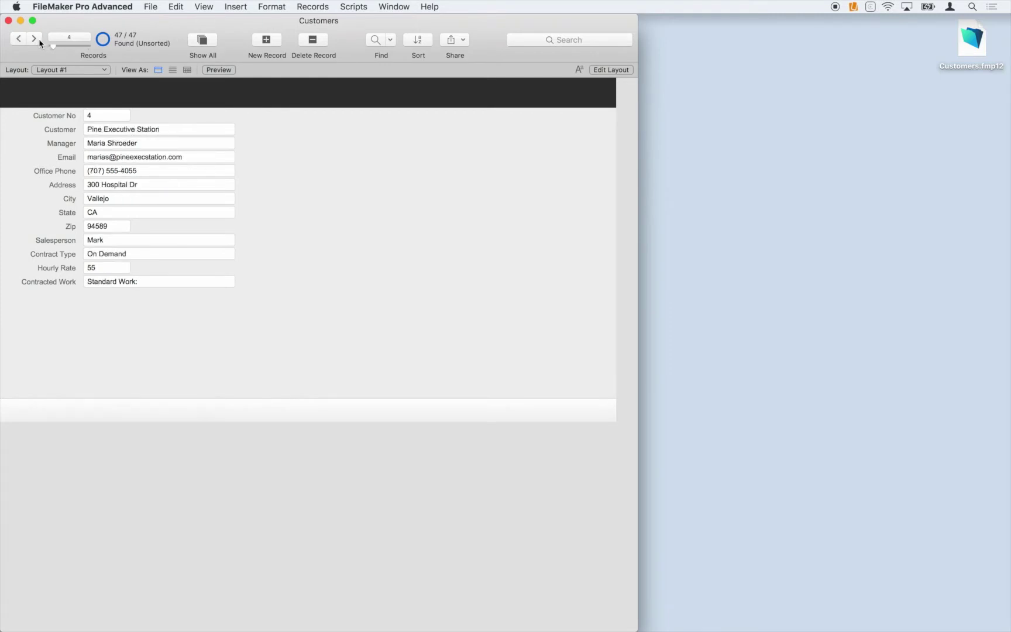
drag(53, 47, 41, 50)
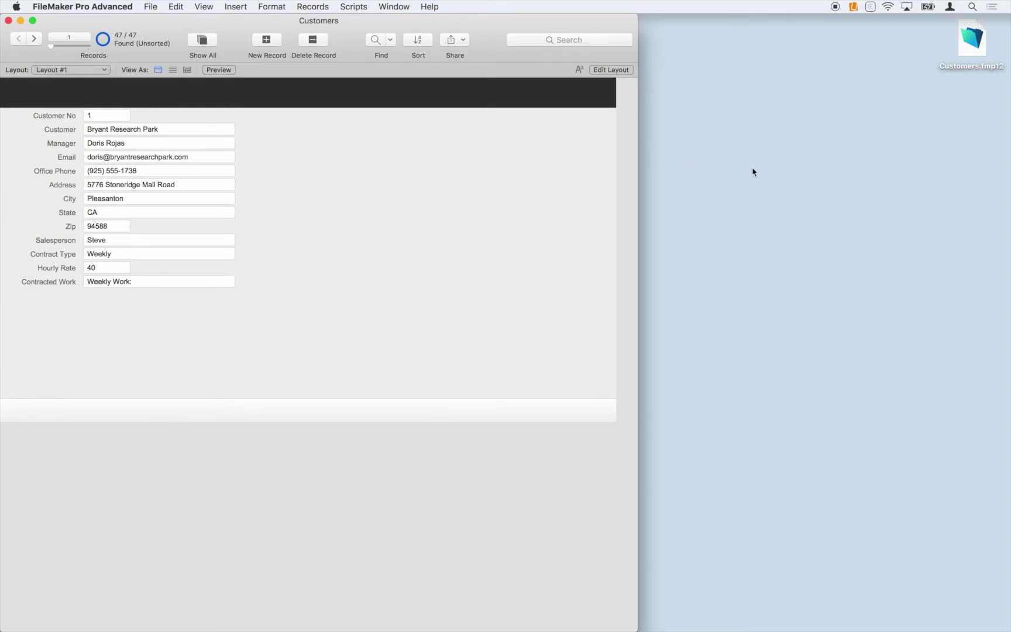
Fit the Customers window to its layout and move it away from the screen edge
click(35, 20)
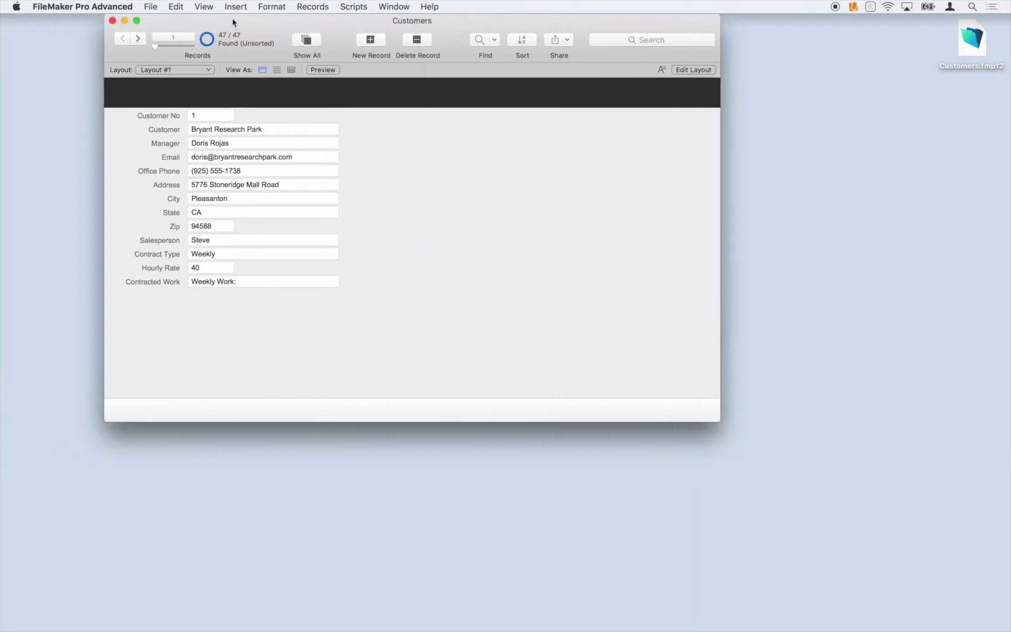
drag(275, 20, 277, 20)
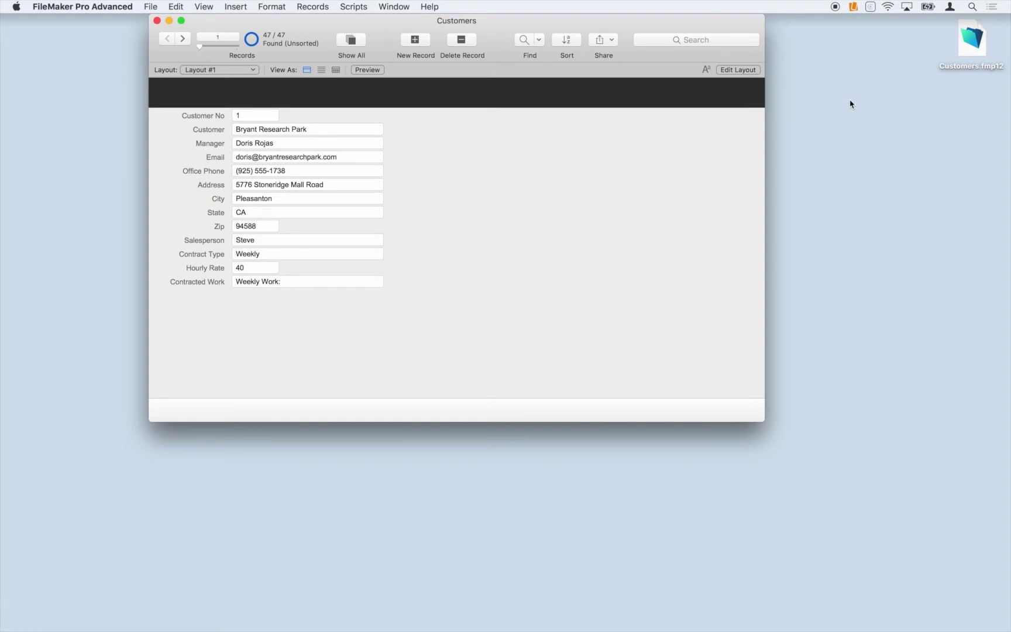
Share the Customers file with FileMaker clients, granting network access to all users
click(613, 41)
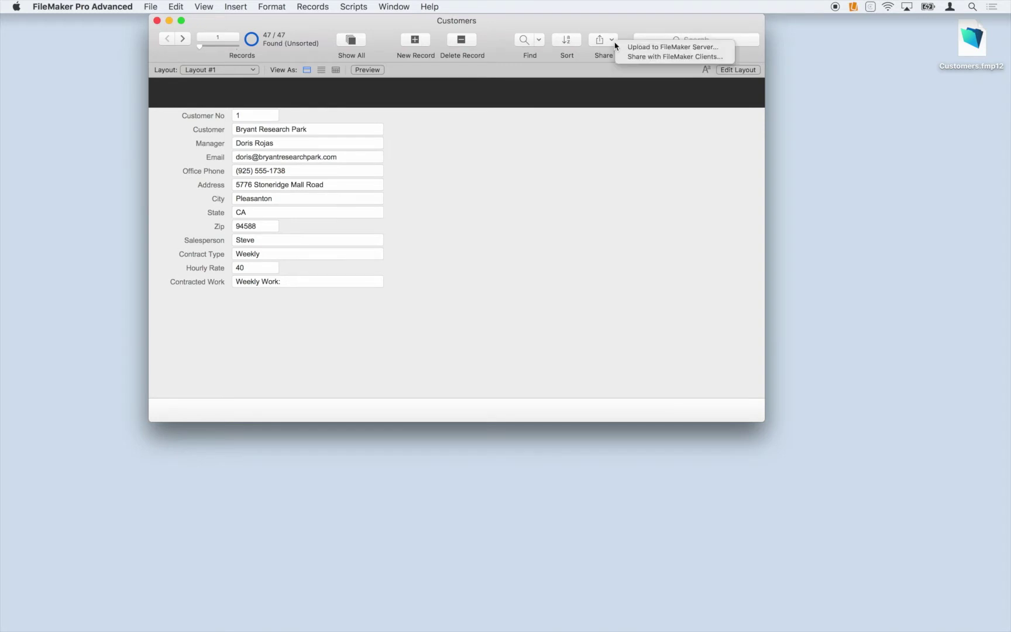
click(731, 57)
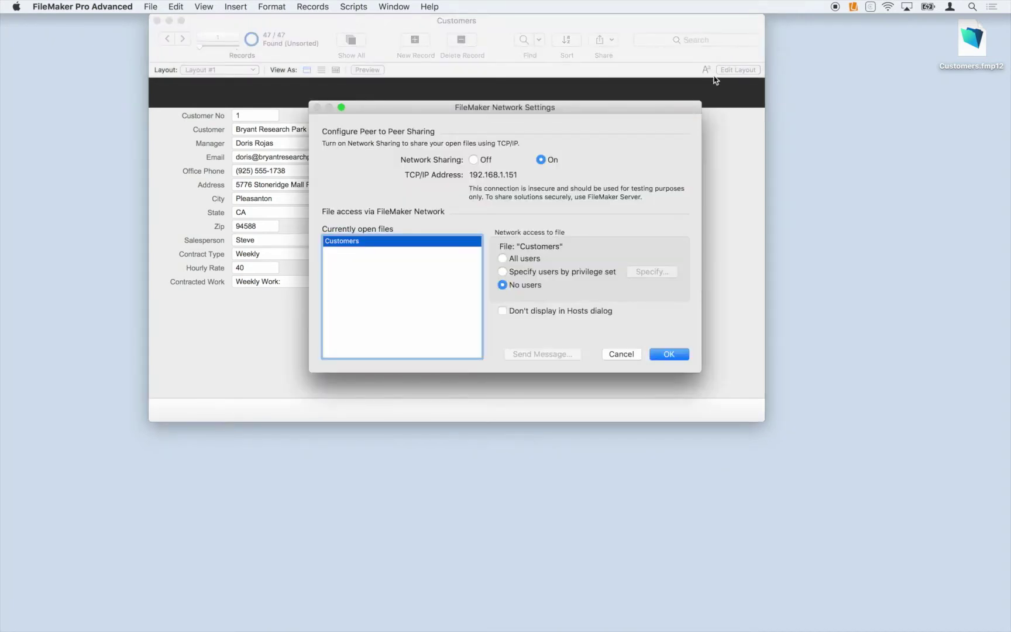
click(531, 263)
click(685, 360)
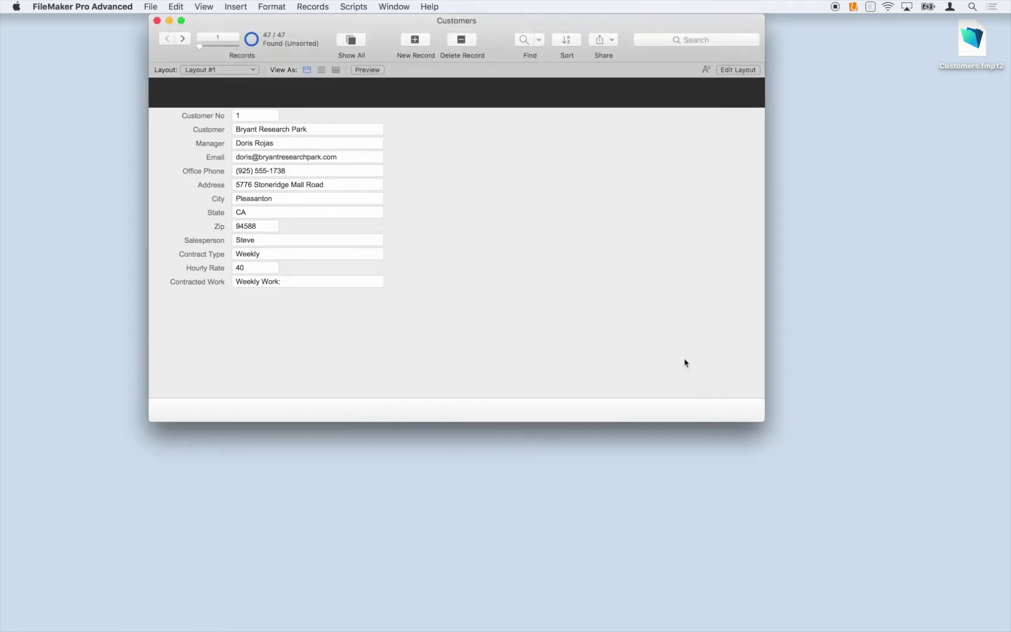
Switch to the FileMaker app on the iPad and open the hosted Customers file
click(736, 274)
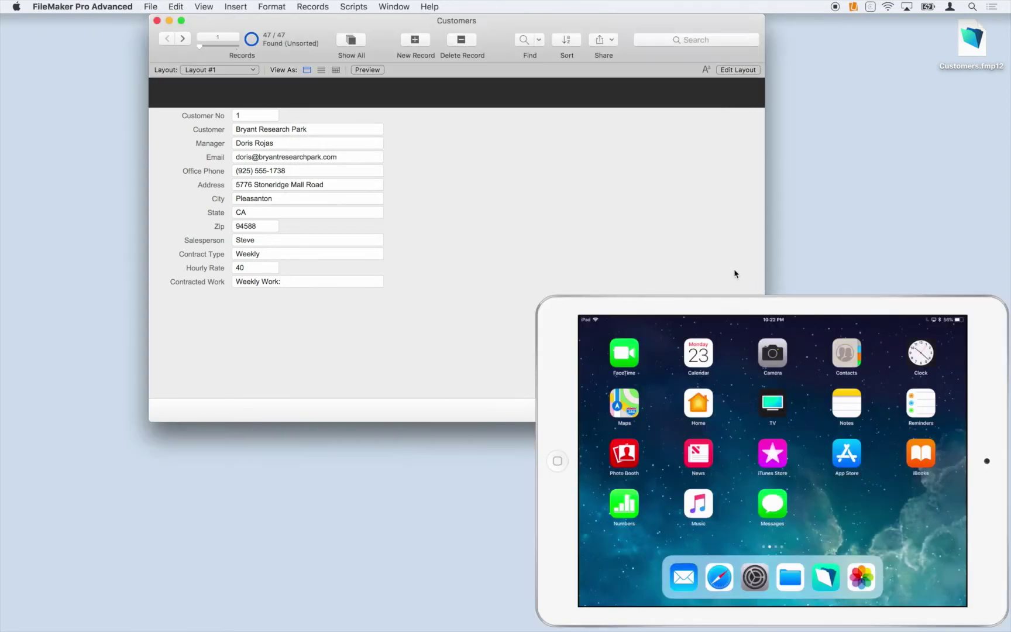
click(832, 591)
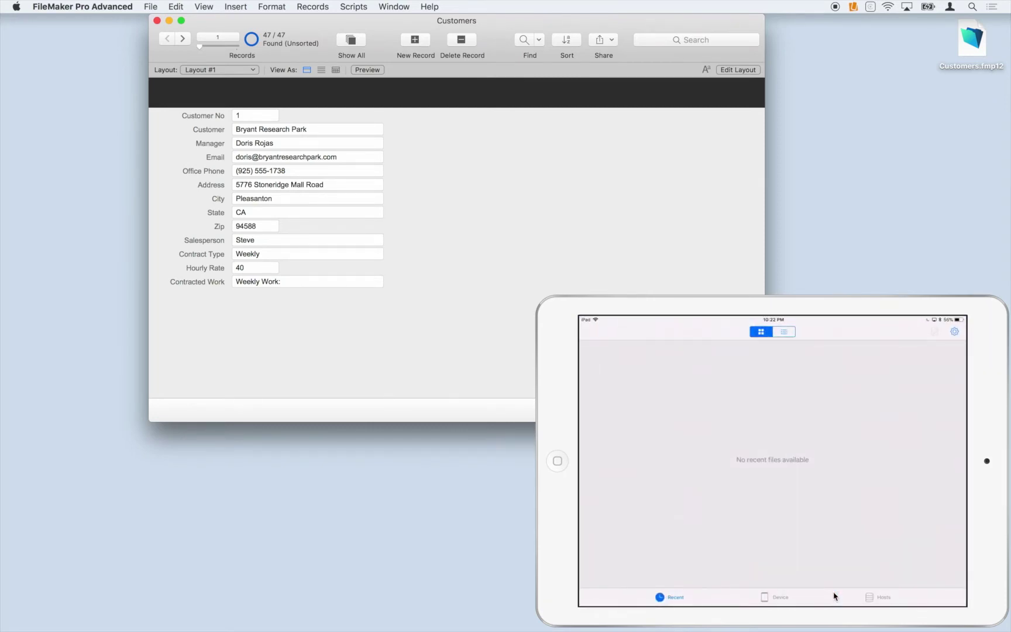
click(885, 598)
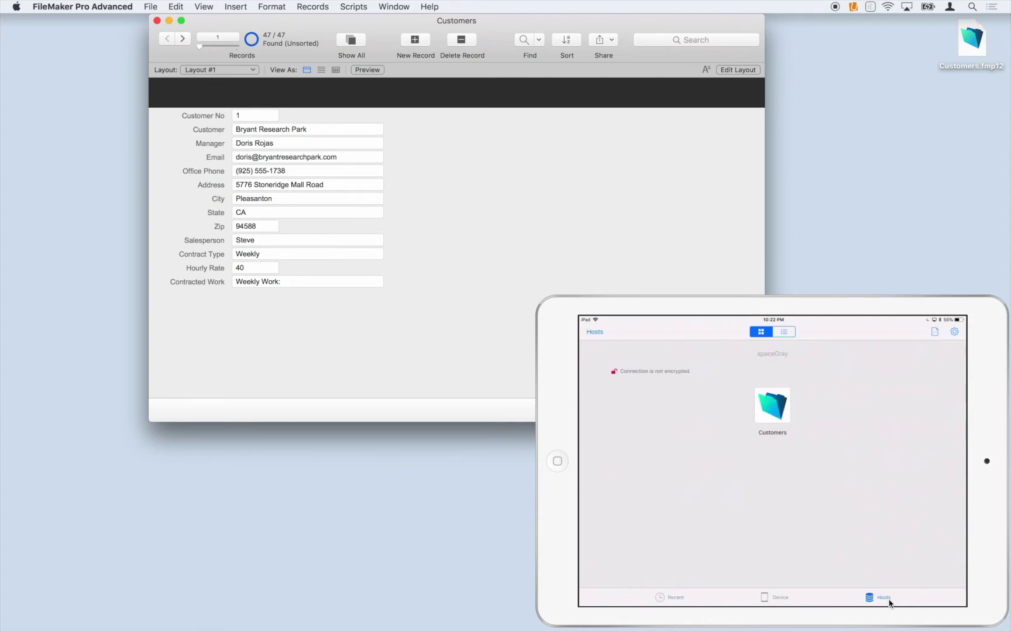
click(772, 412)
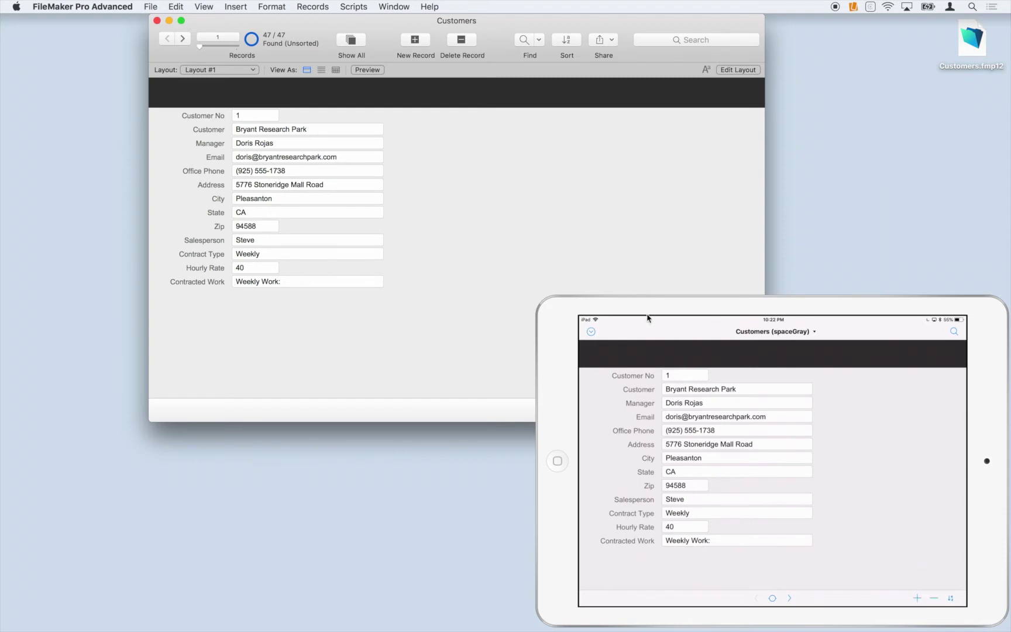
Replace the manager's last name in the first customer record on the iPad and commit the change
click(751, 408)
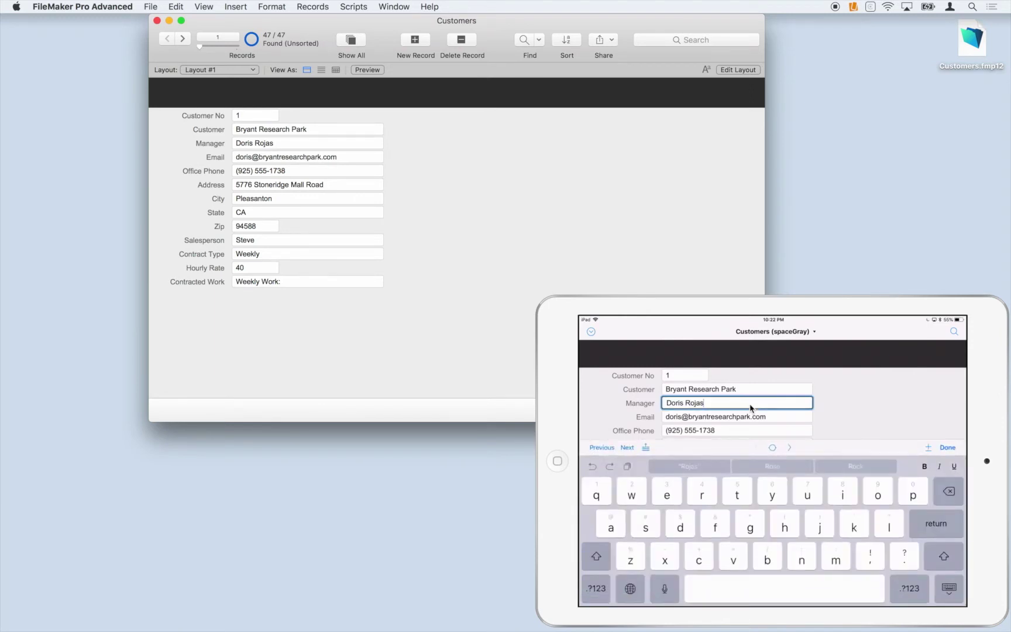
key(BackSpace)
key(BackSpace)
key(BackSpace)
key(BackSpace)
key(BackSpace)
text(Smith)
key(Return)
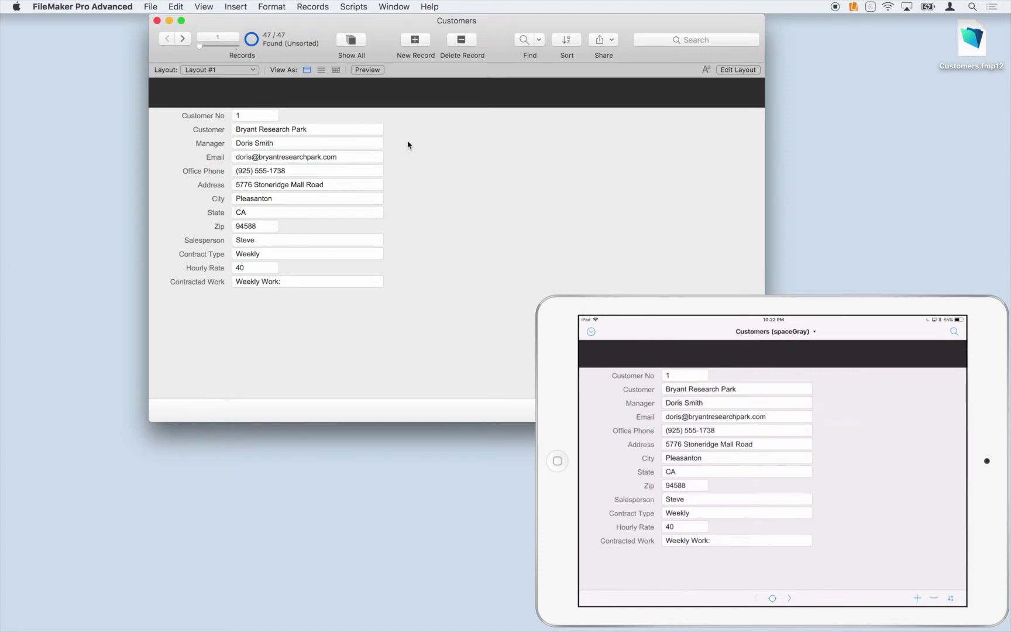
Restore the manager's original last name in the first record of the desktop file and commit it
click(374, 142)
key(BackSpace)
key(BackSpace)
key(BackSpace)
key(BackSpace)
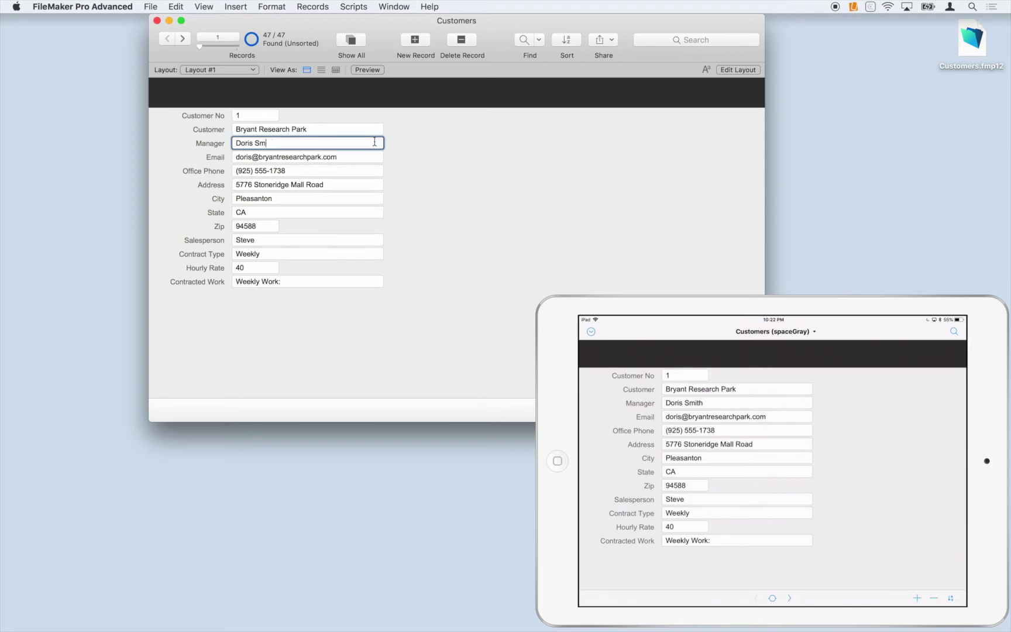
text(Rojas)
click(443, 159)
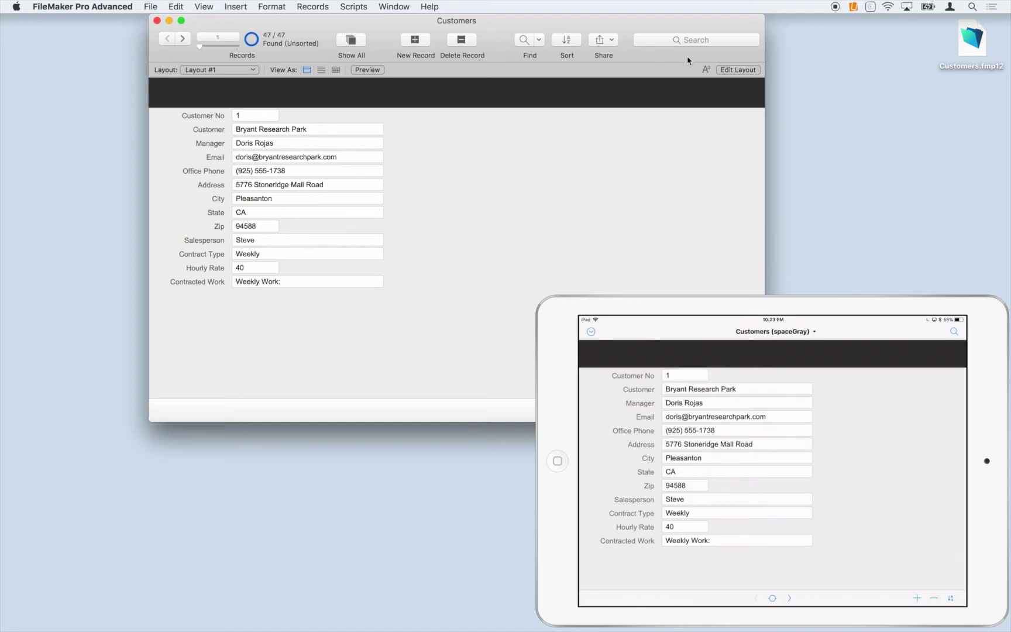
Create a landscape iPad form layout named Customers iPad that shows records from the Customers table
click(745, 72)
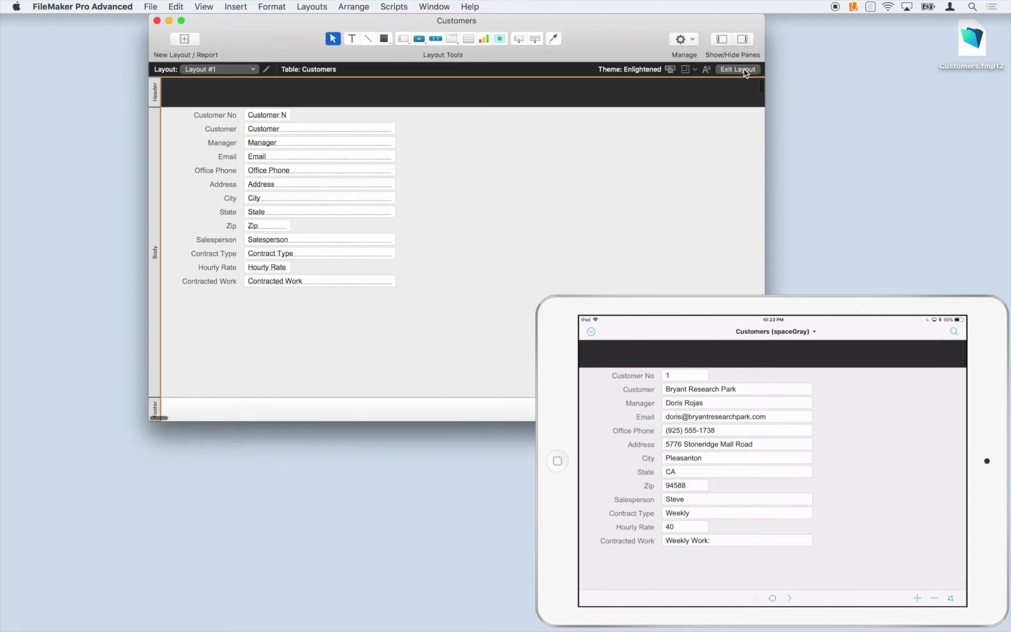
click(196, 42)
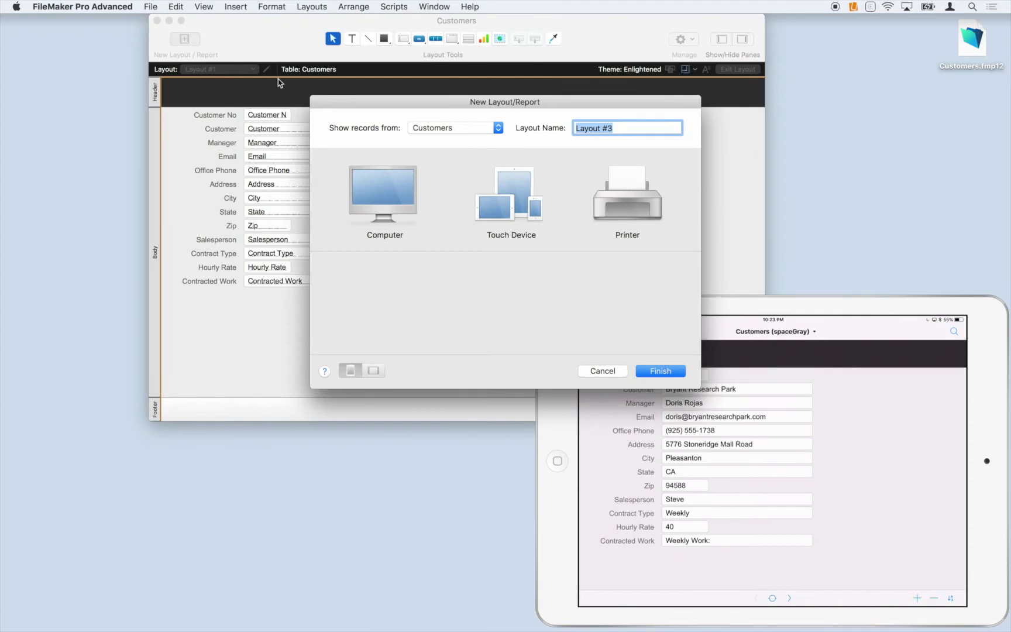
text(Customers iPad)
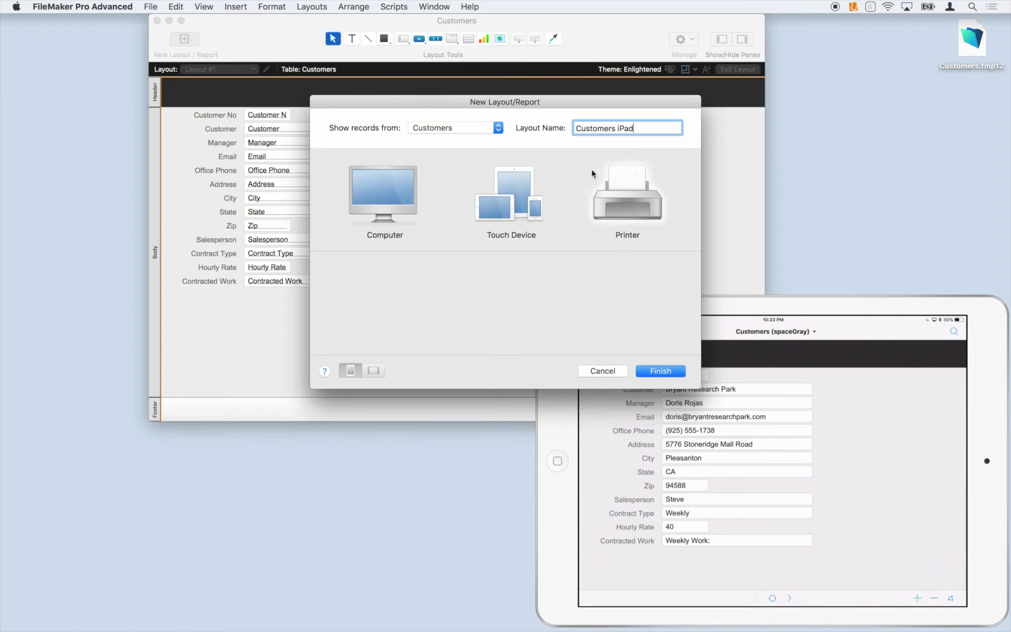
click(523, 194)
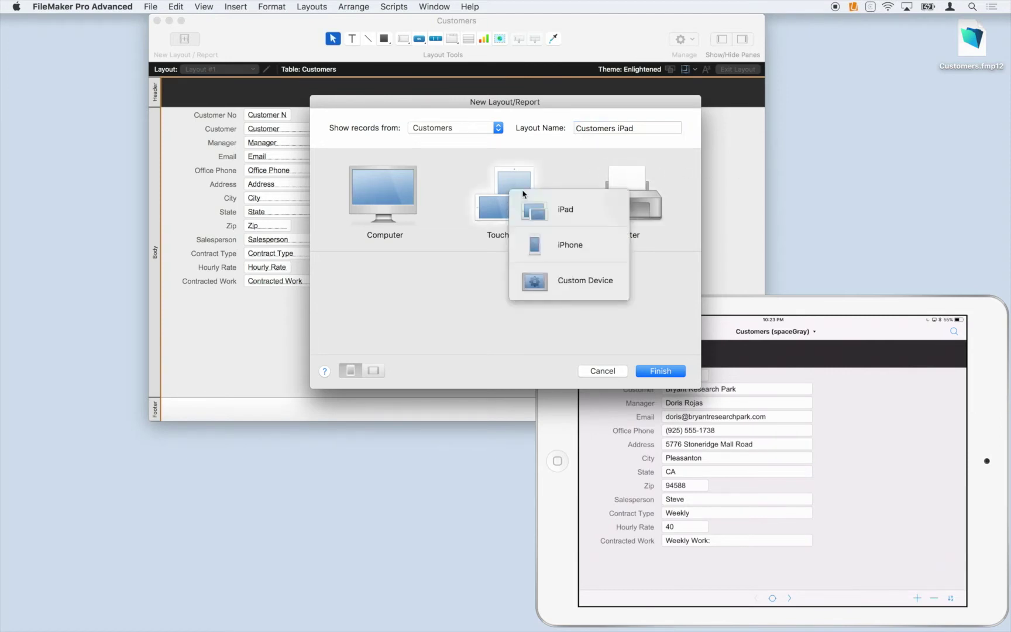
click(592, 213)
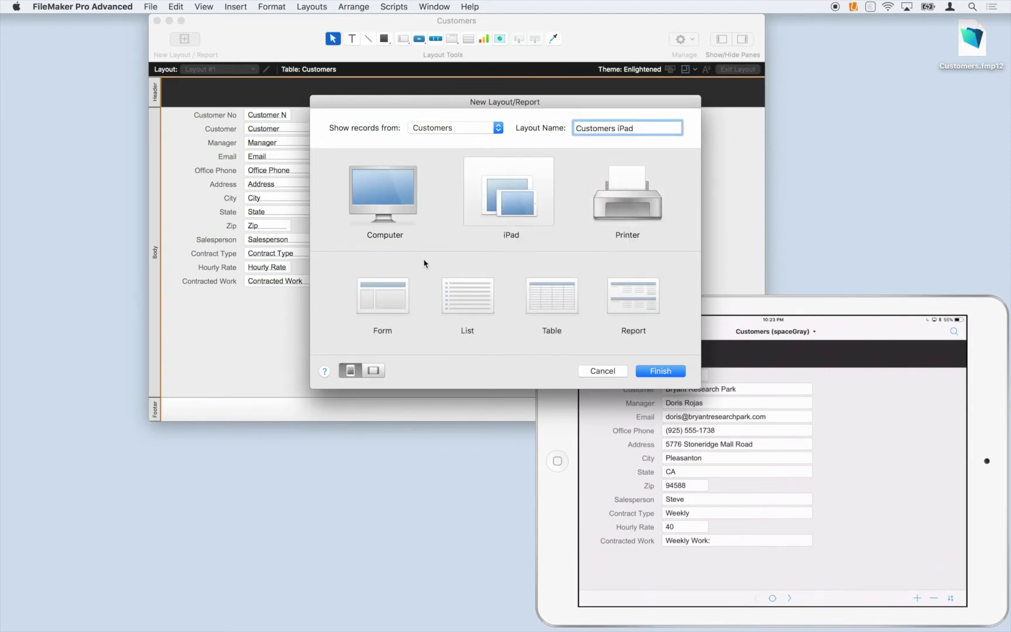
click(398, 301)
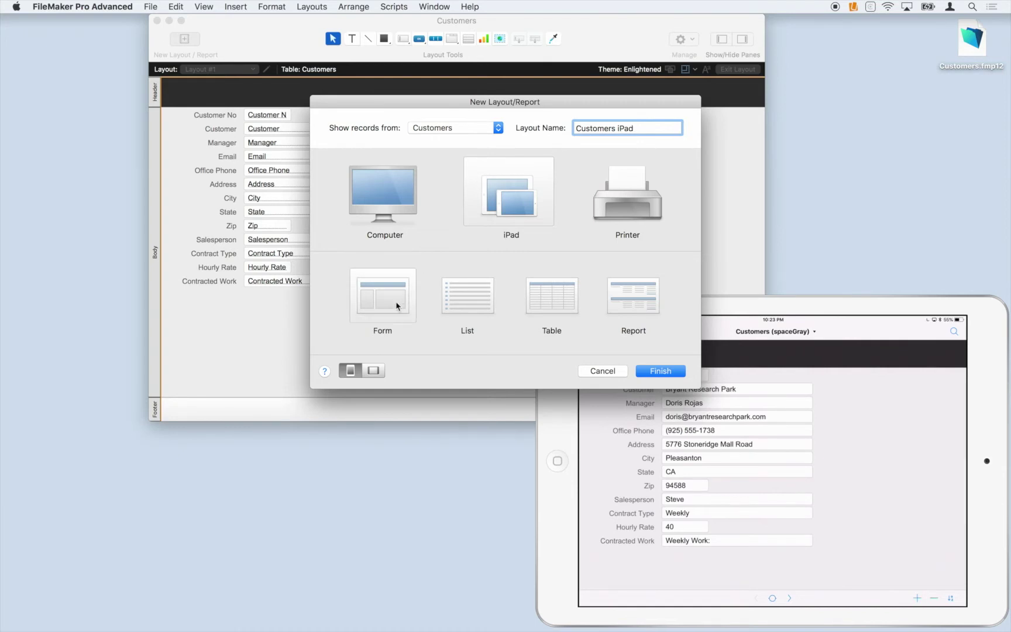
click(374, 370)
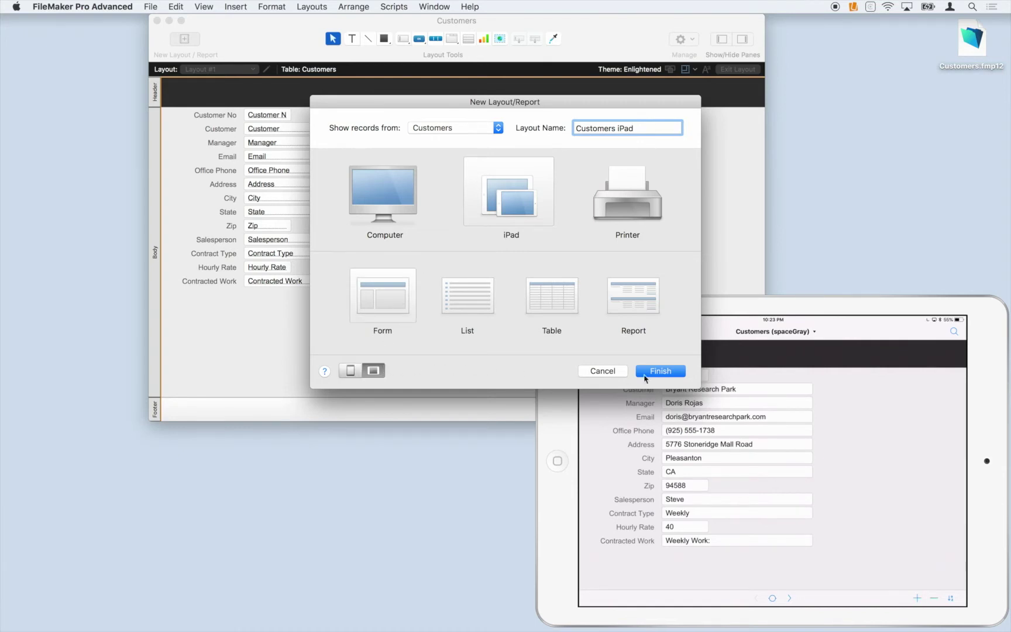
click(681, 375)
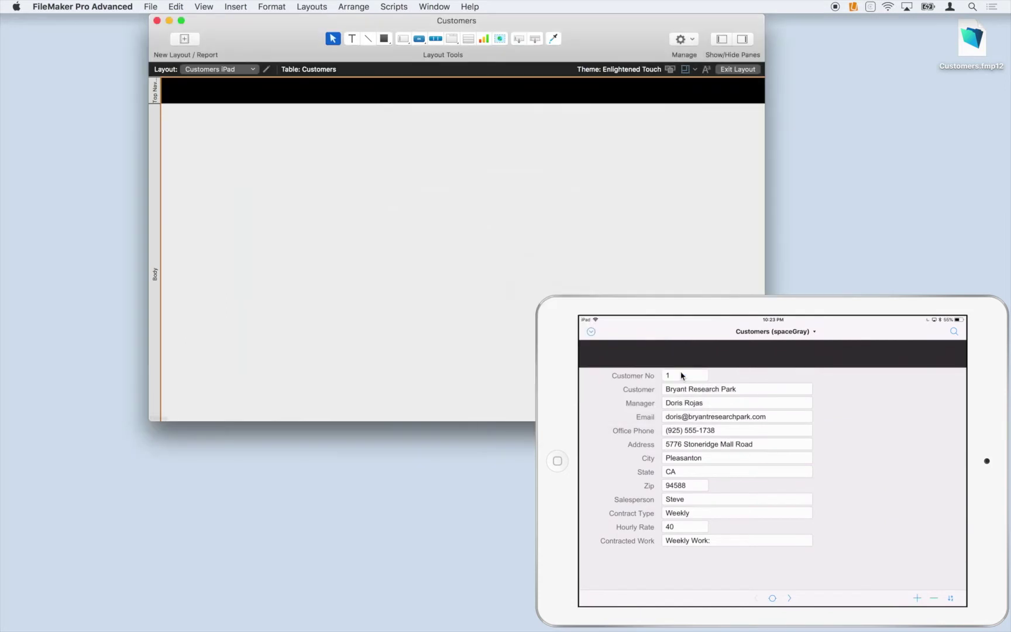
Enlarge the desktop window to show the whole new layout, and switch the iPad to the Customers iPad layout
drag(429, 422, 433, 484)
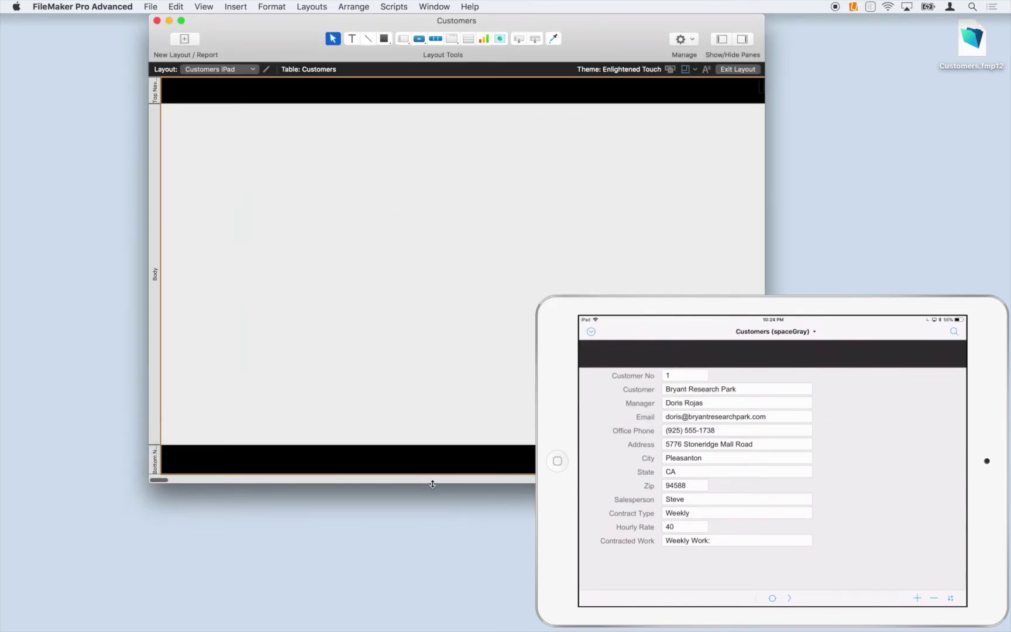
click(594, 336)
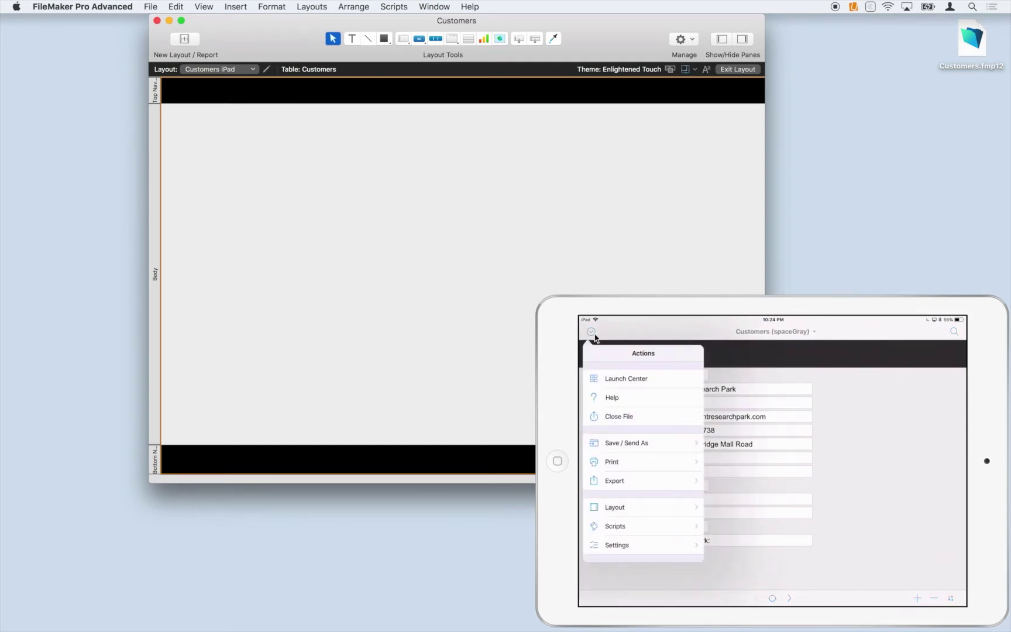
click(614, 506)
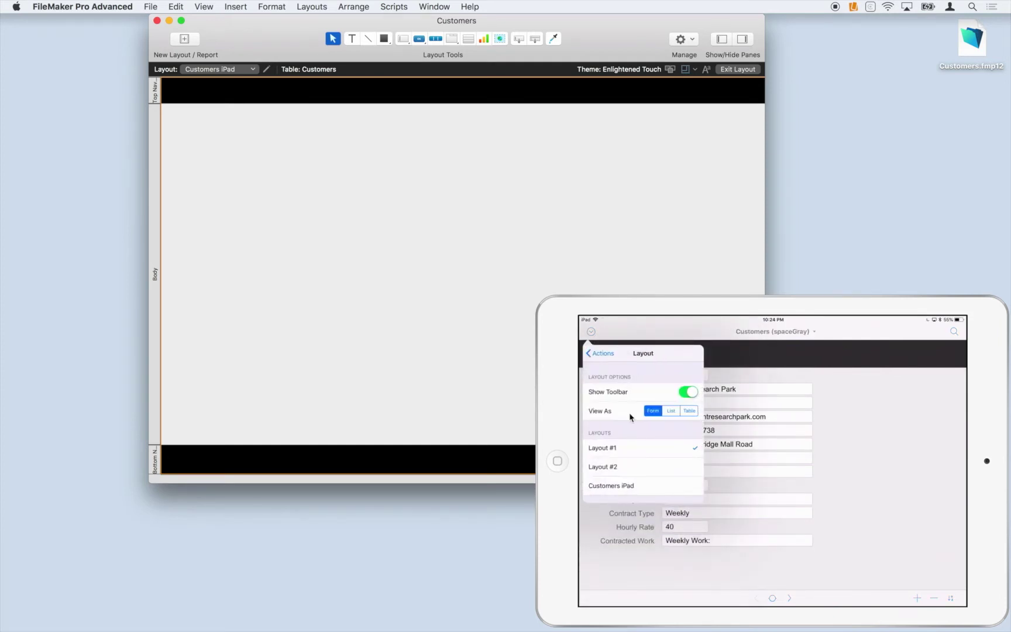
click(672, 484)
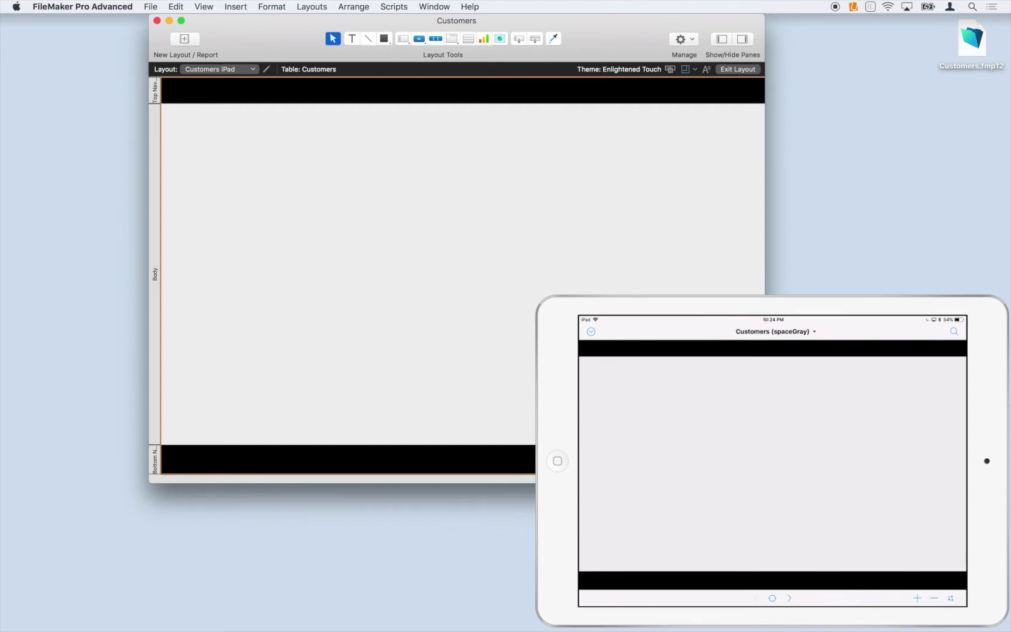
Place the Customer, Manager, Email and Office Phone fields, stacked with side labels, in the lower-left corner of the layout body
click(726, 41)
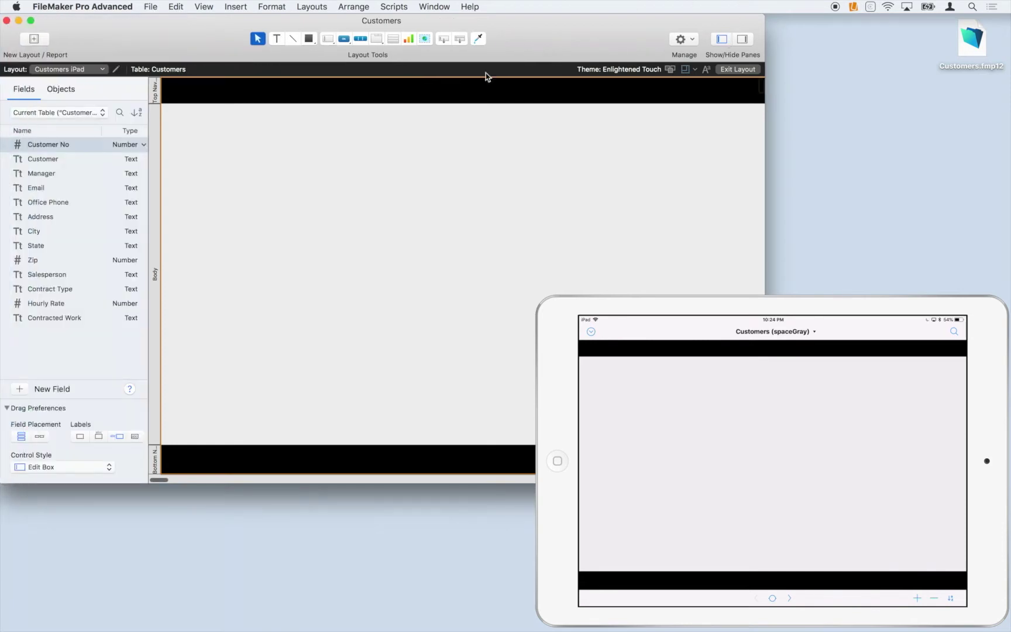
click(61, 159)
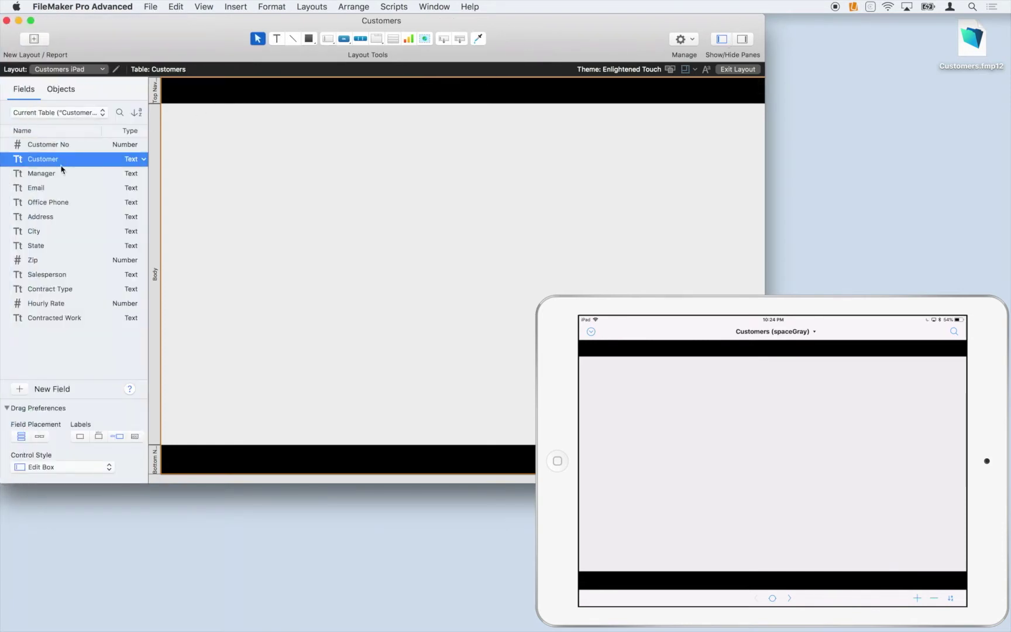
shift+click(61, 202)
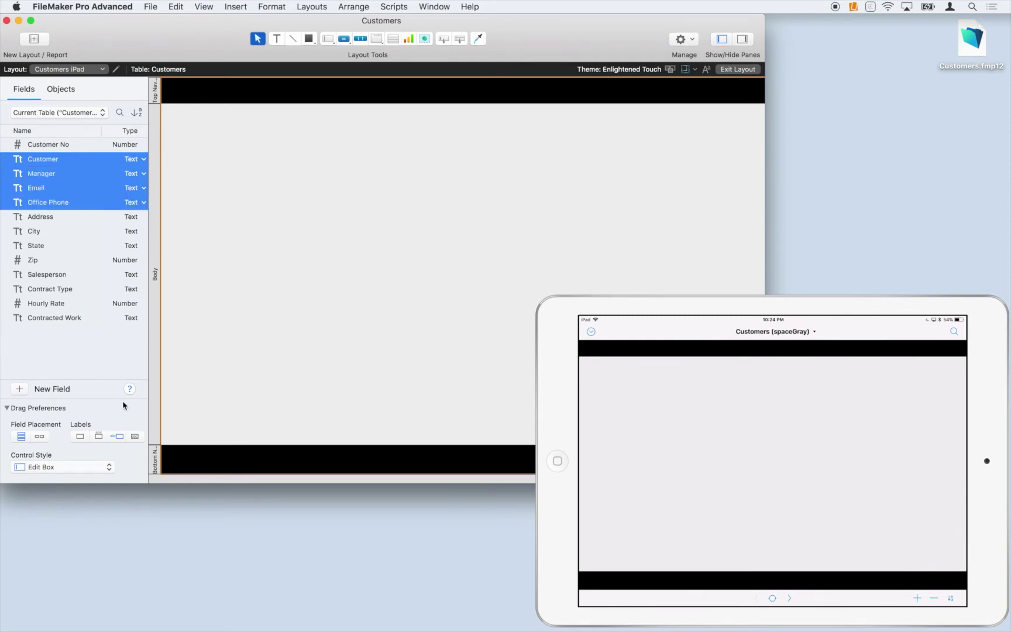
drag(47, 165, 263, 341)
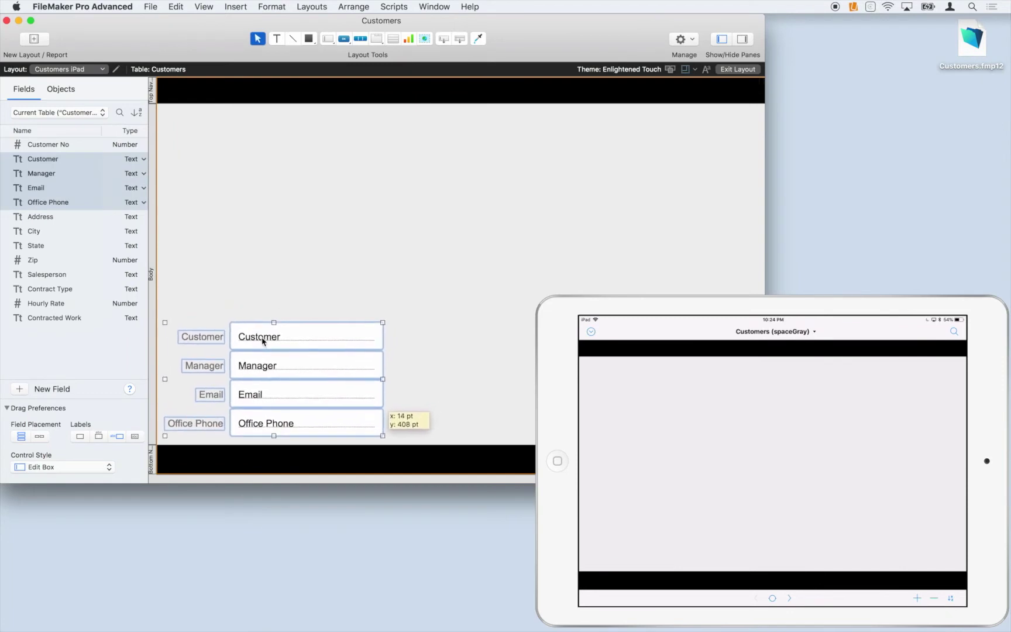
click(278, 300)
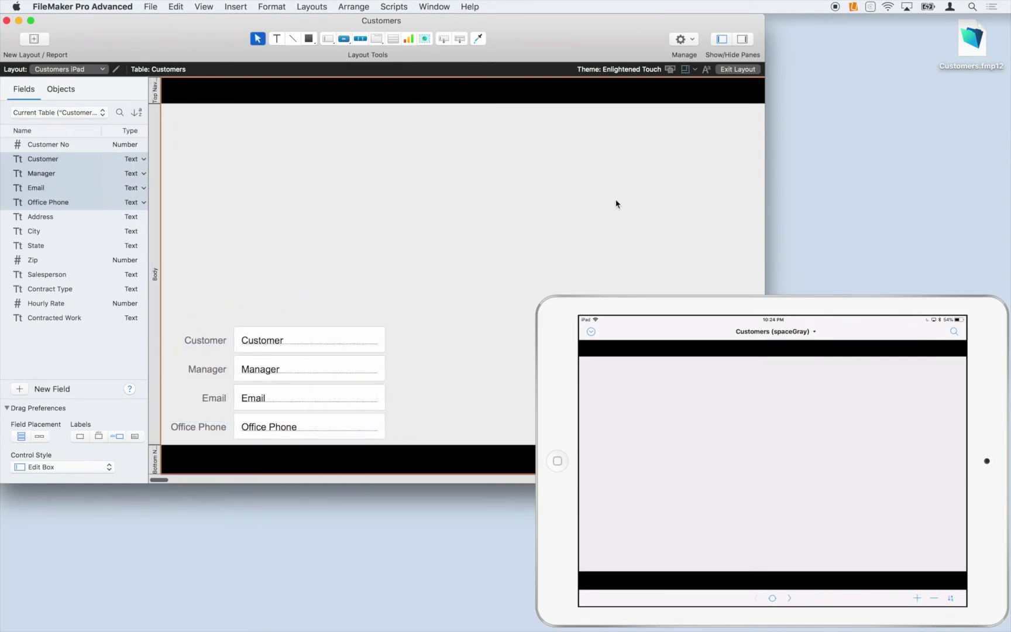
Leave layout editing and page through the customer records on the iPad
click(753, 70)
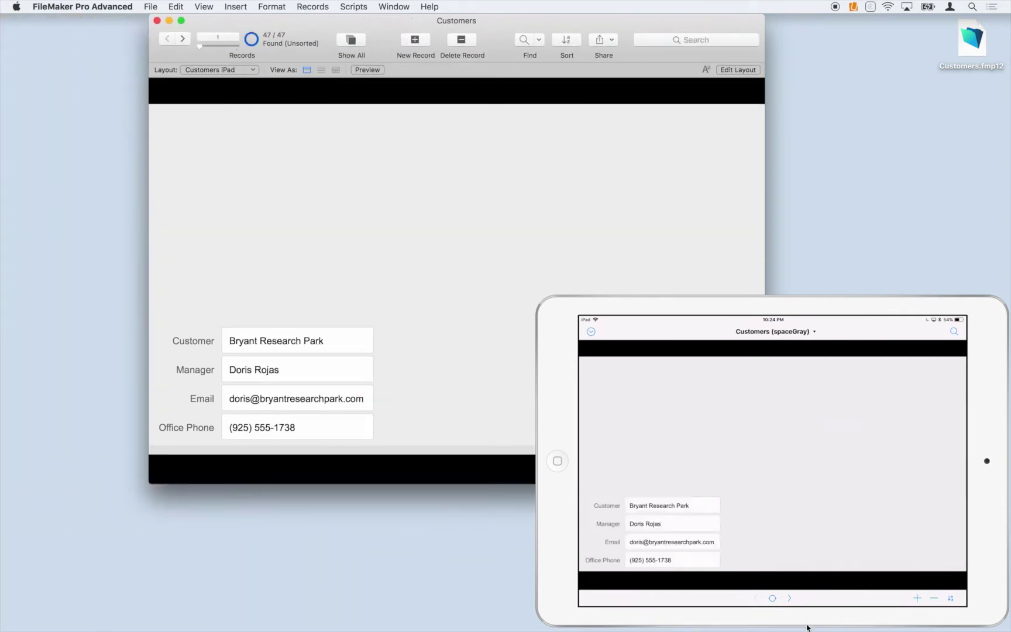
click(790, 600)
click(790, 599)
Reopen the layout for editing and create a new container field named Photo
click(756, 71)
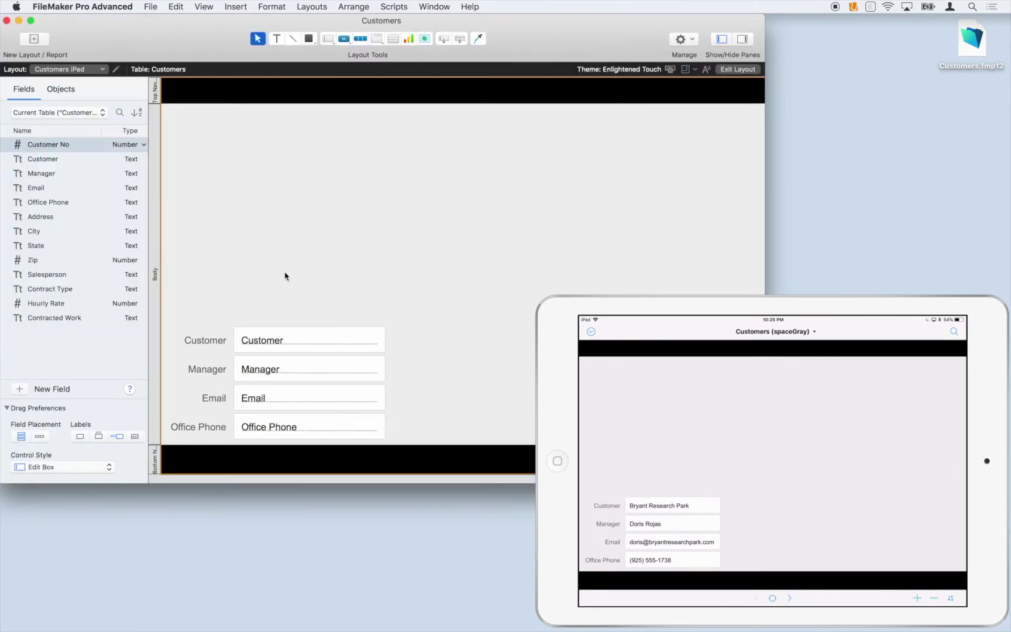
click(25, 393)
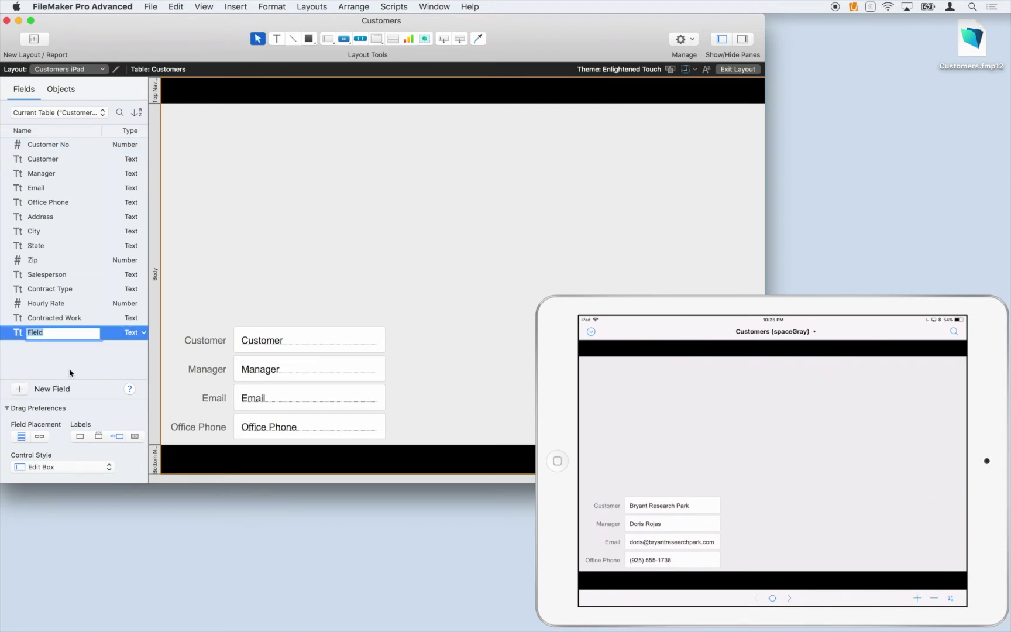
text(Photo)
key(Tab)
key(Down)
key(Down)
key(Down)
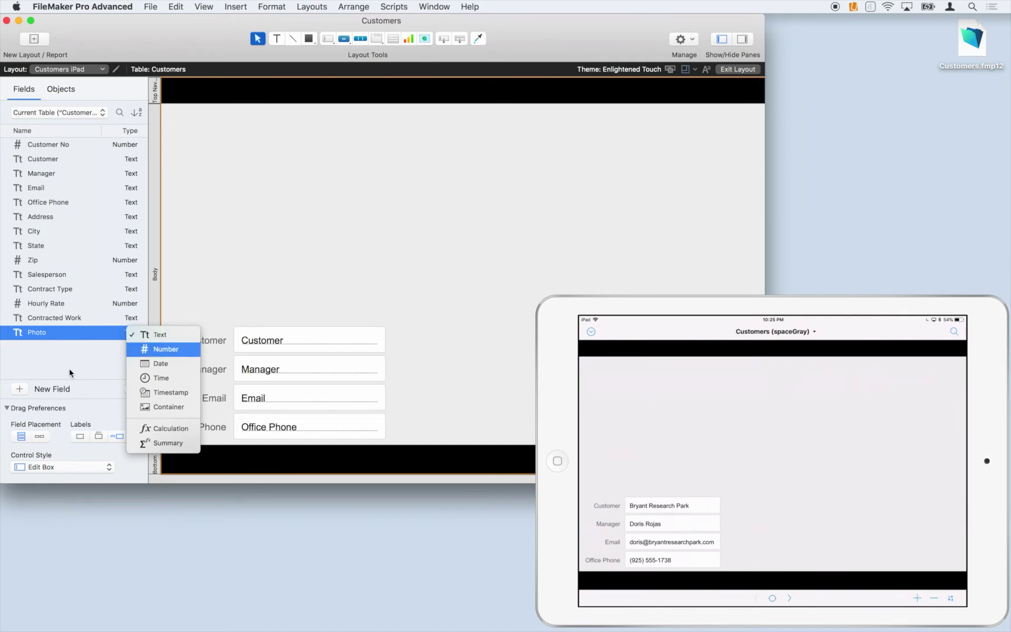
key(Down)
key(Down)
key(Return)
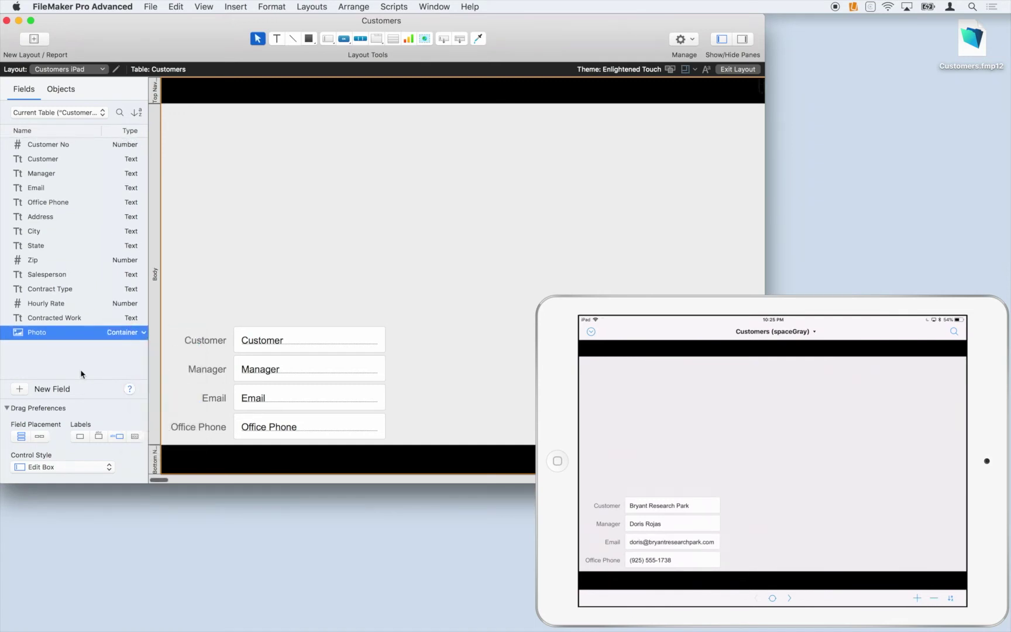
Place the Photo field with its label inside, enlarge it to fill the space above the Customer field, and finish editing the layout
click(136, 436)
drag(45, 333, 197, 118)
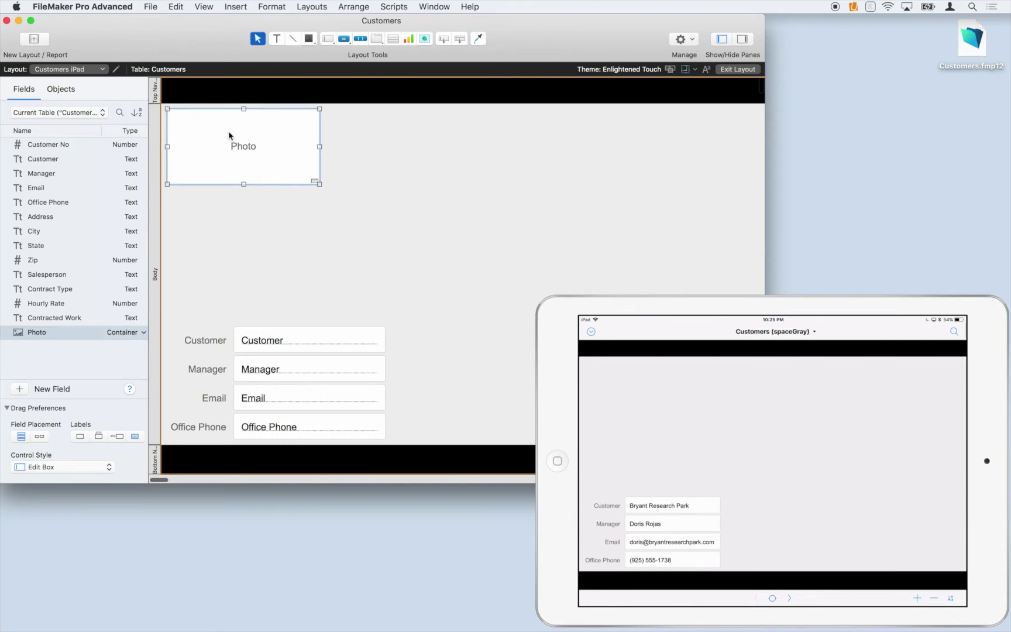
drag(319, 183, 385, 314)
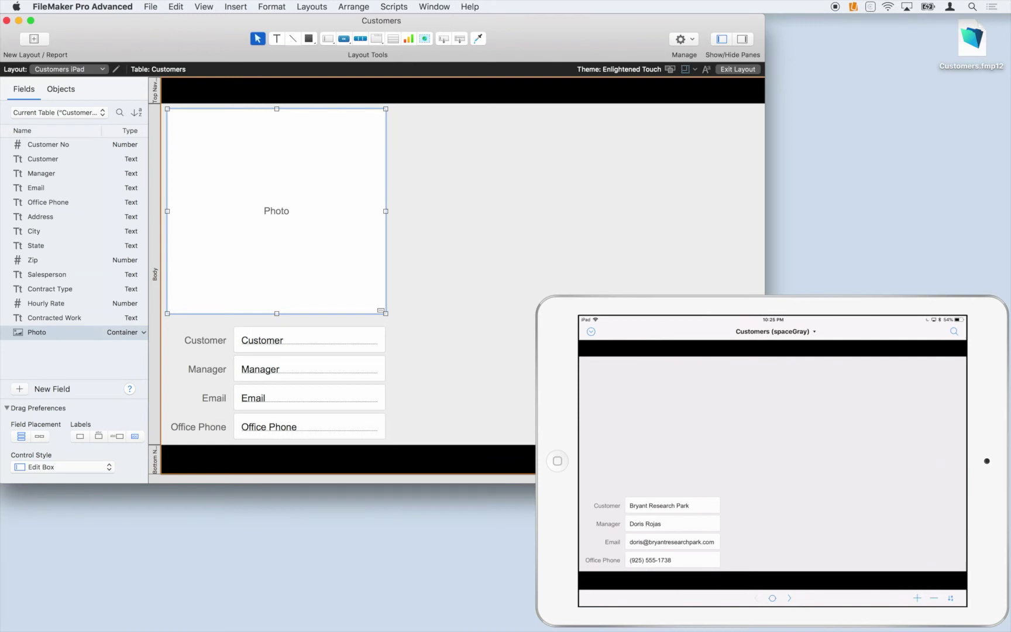
click(757, 71)
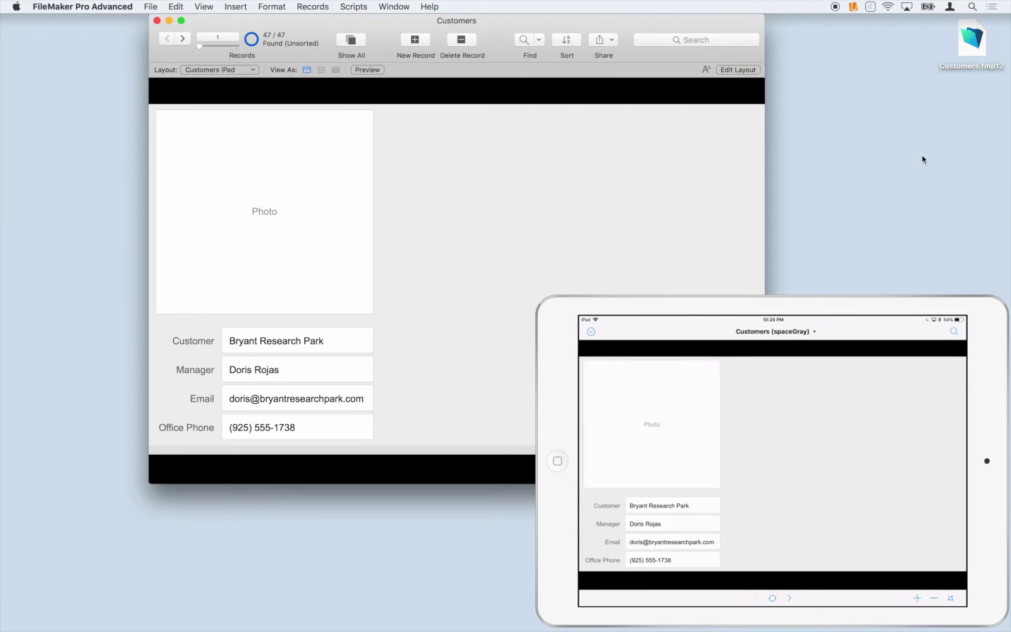
Insert the office building photo from the iPad's Customers album into the first record's Photo field
click(696, 423)
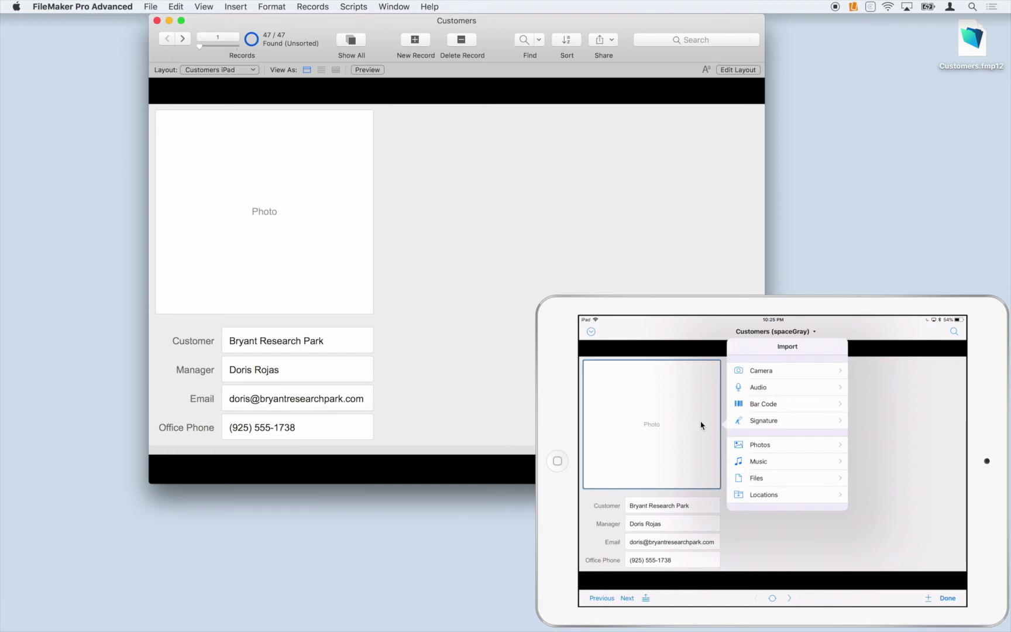
click(794, 451)
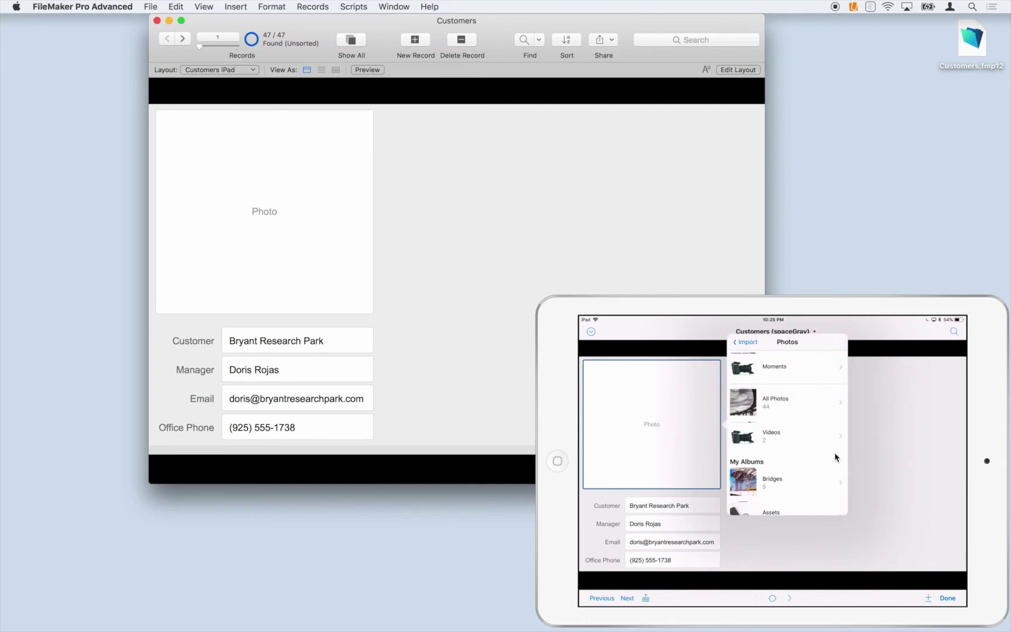
scroll(835, 458, down, 5)
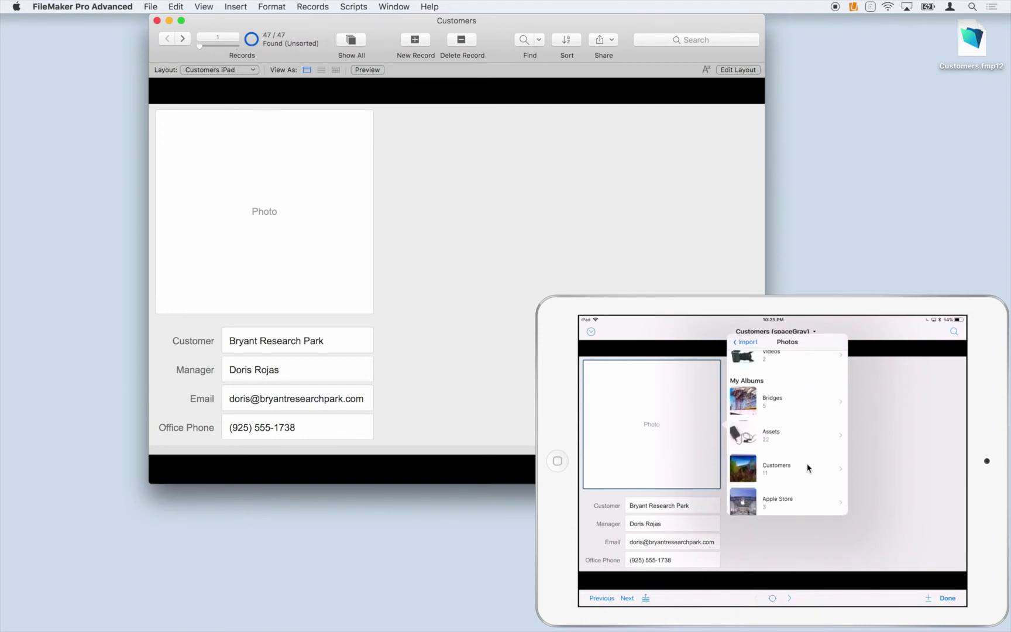
click(807, 469)
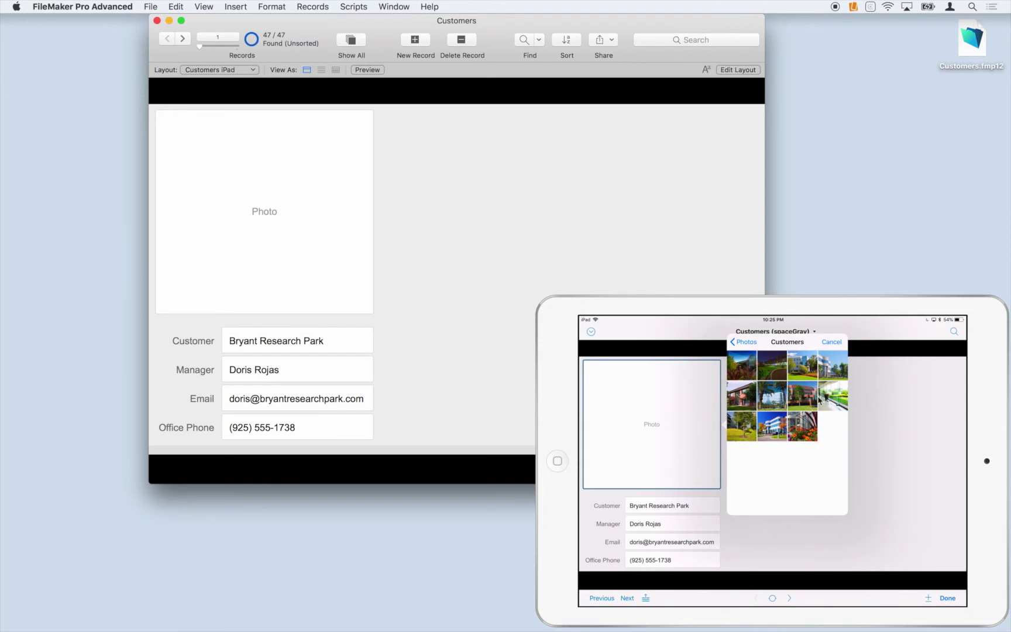
click(798, 353)
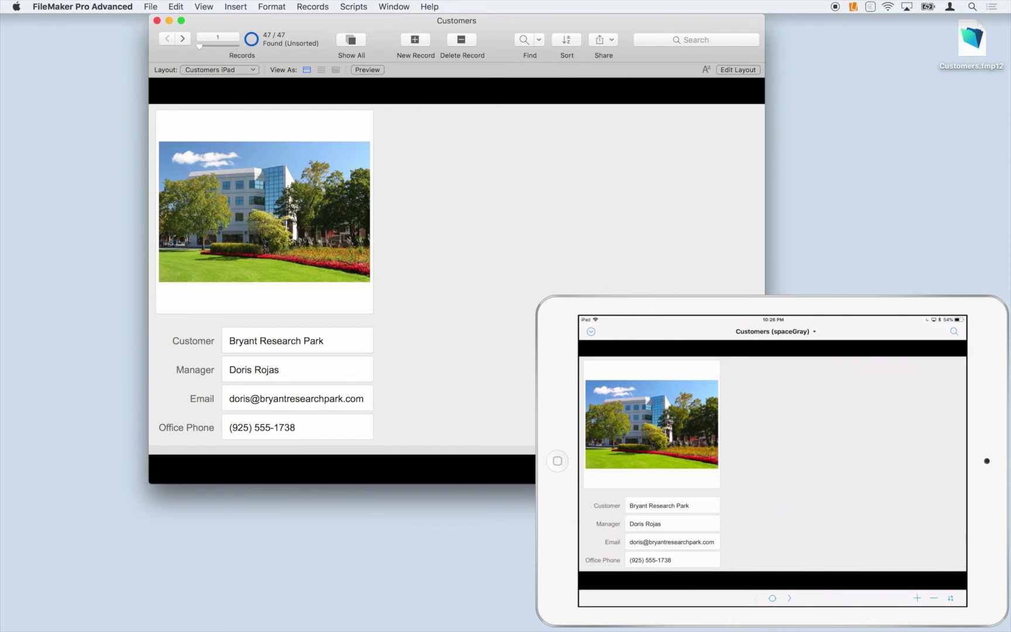
Change the layout theme to Luminous Touch and view the result in the record form
click(754, 72)
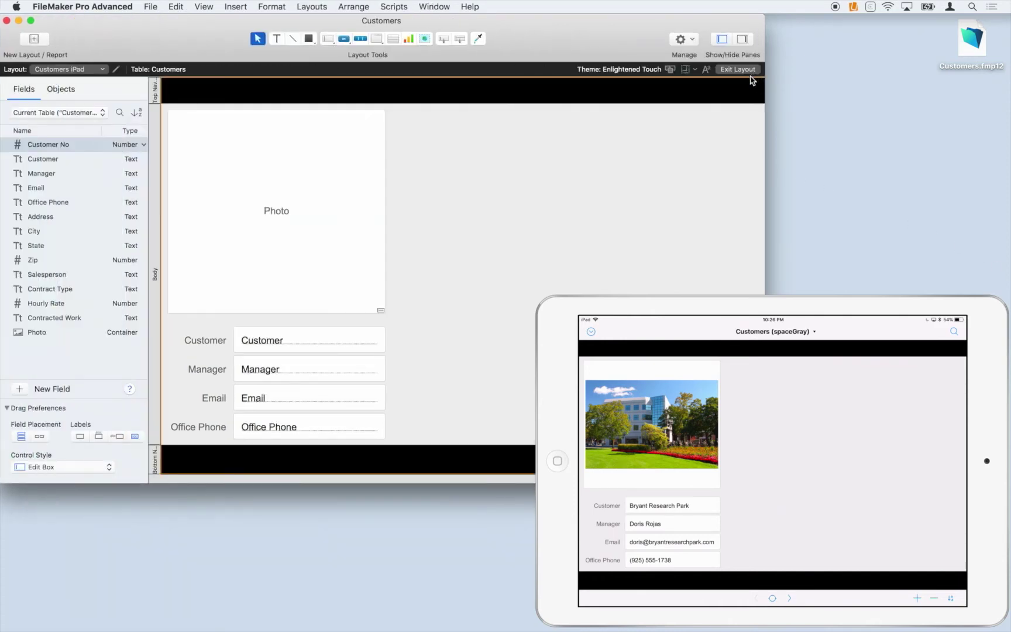
click(670, 69)
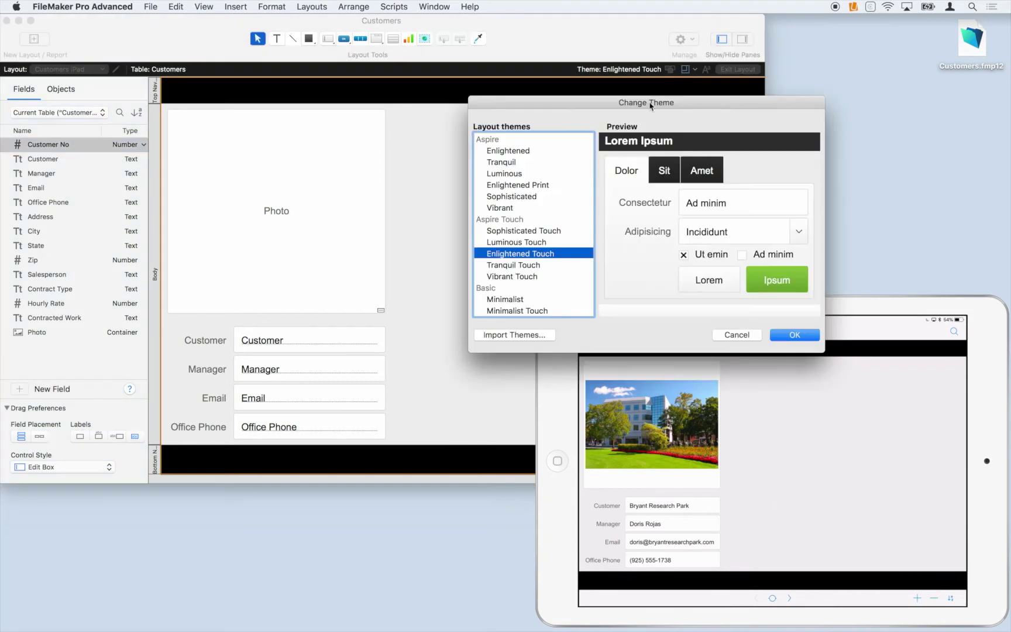
scroll(579, 161, down, 5)
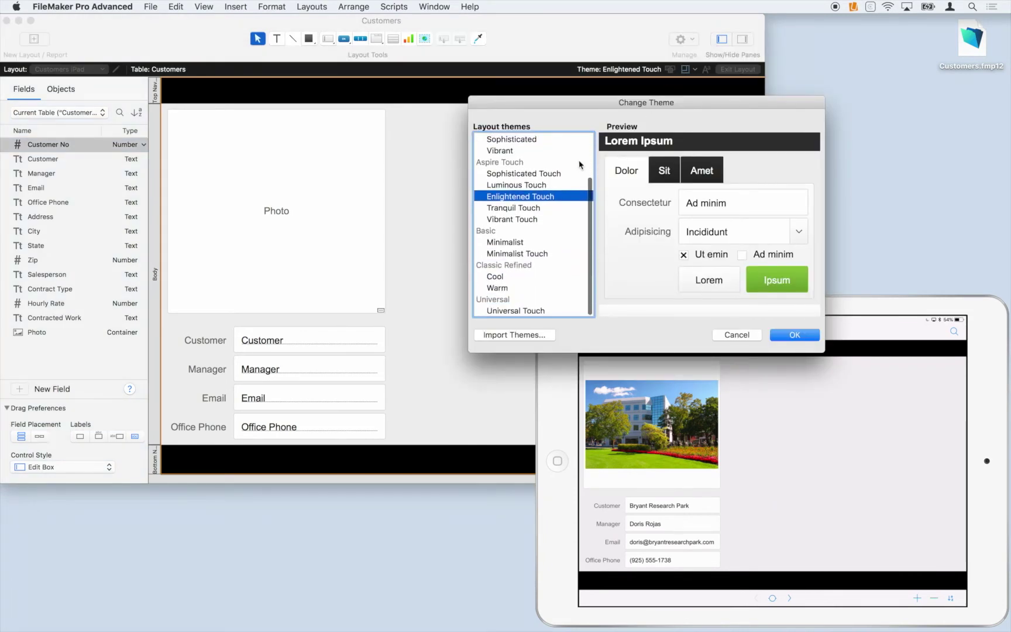
scroll(580, 164, up, 5)
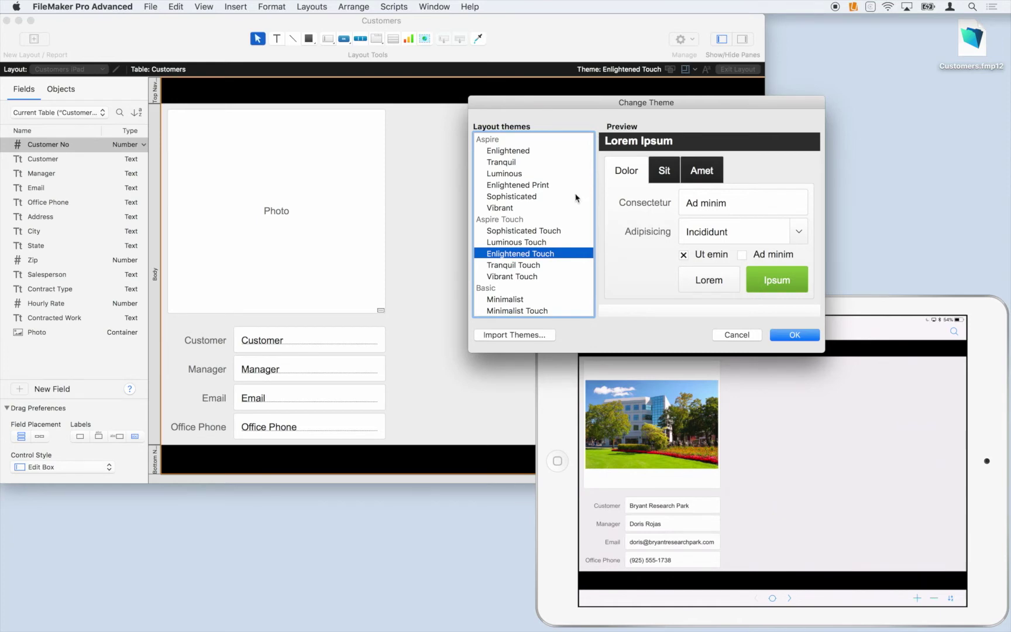
click(544, 243)
click(795, 336)
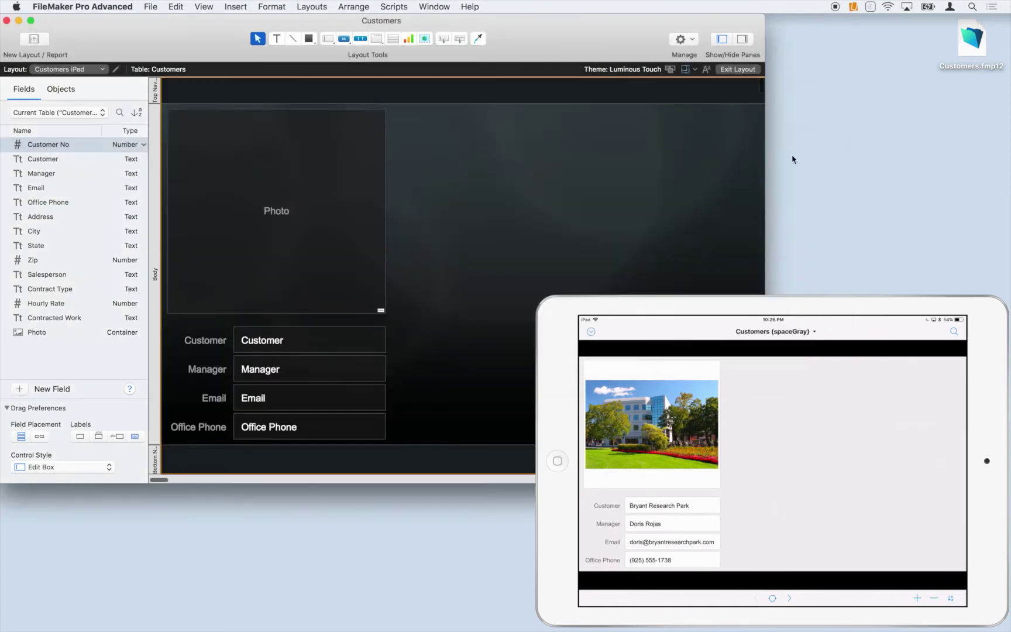
click(754, 70)
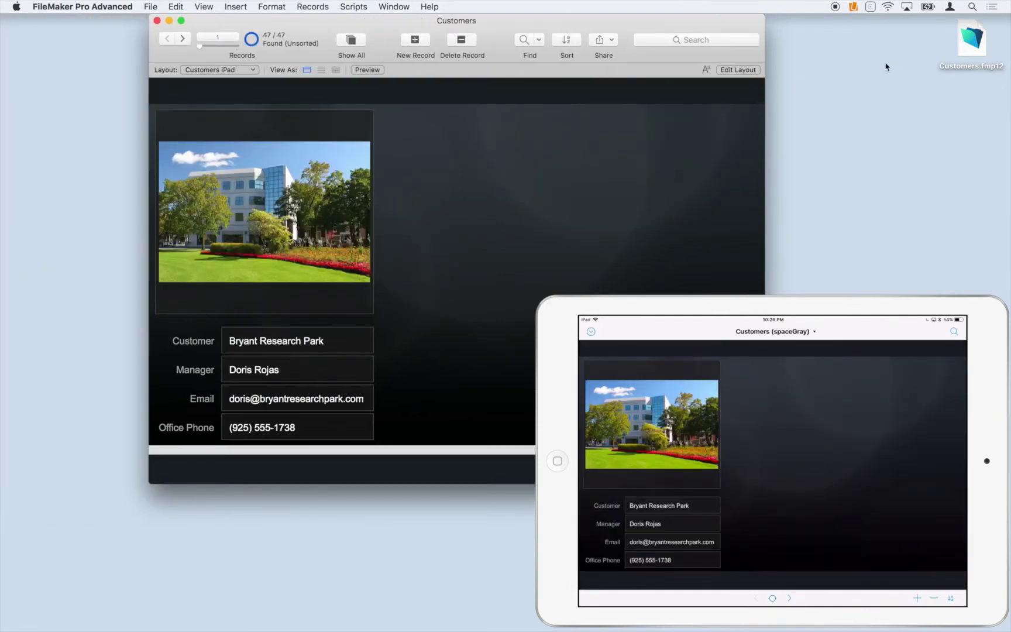
Change the layout theme back to Enlightened Touch and return to the record form
click(756, 73)
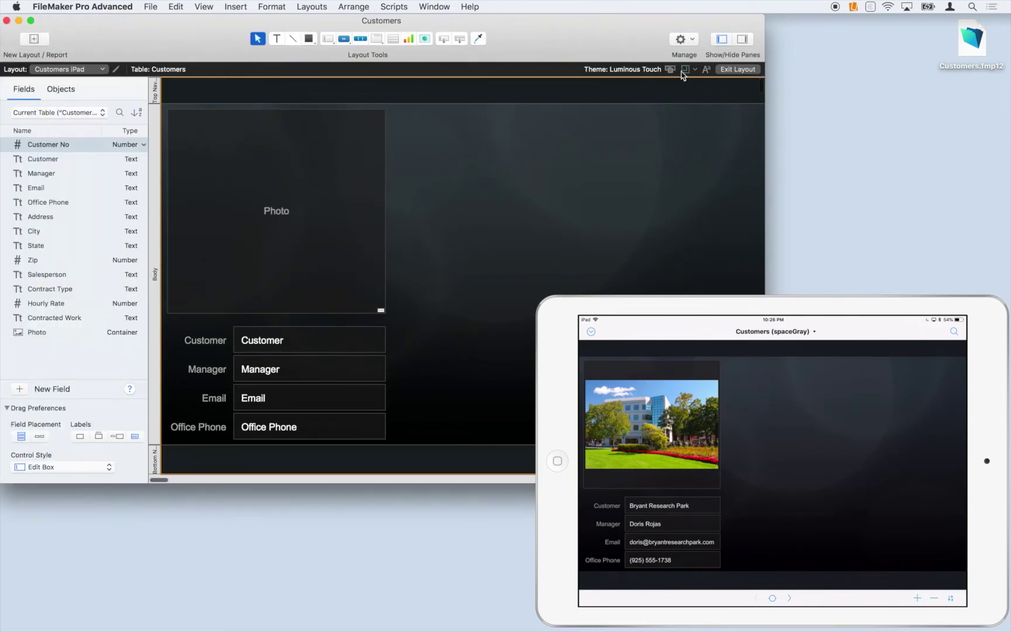
click(670, 70)
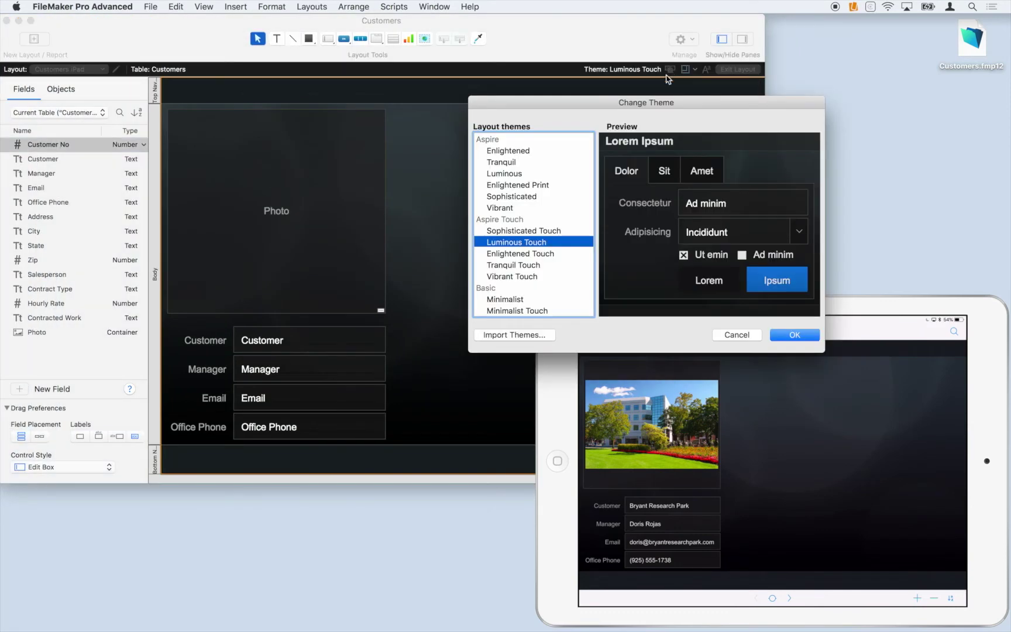
click(541, 253)
click(795, 336)
click(738, 69)
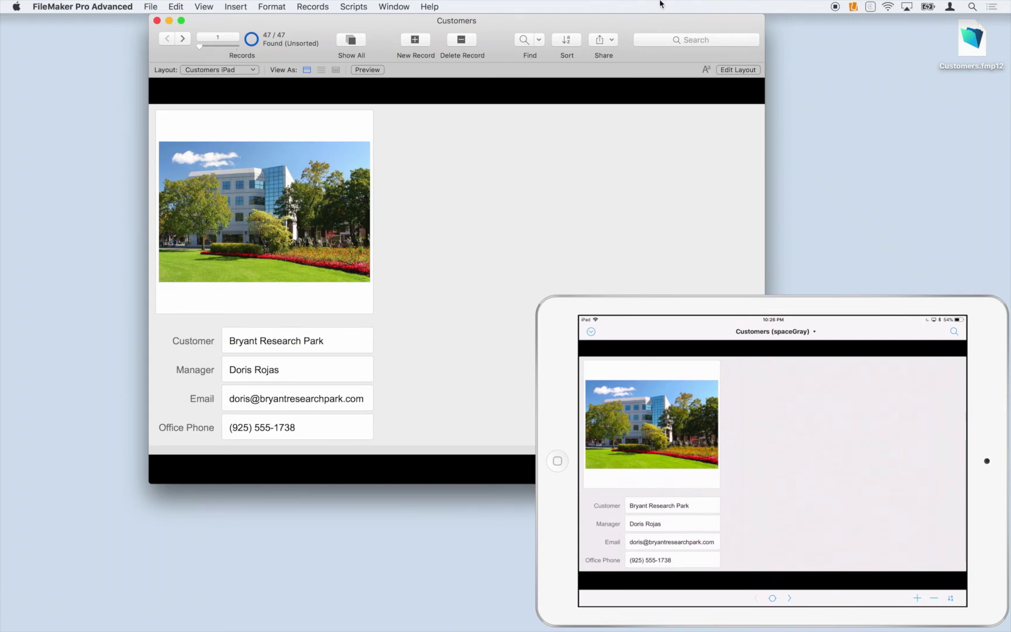
Place the green tree logo from the Landscaping folder at the left end of the layout's top navigation part
click(739, 70)
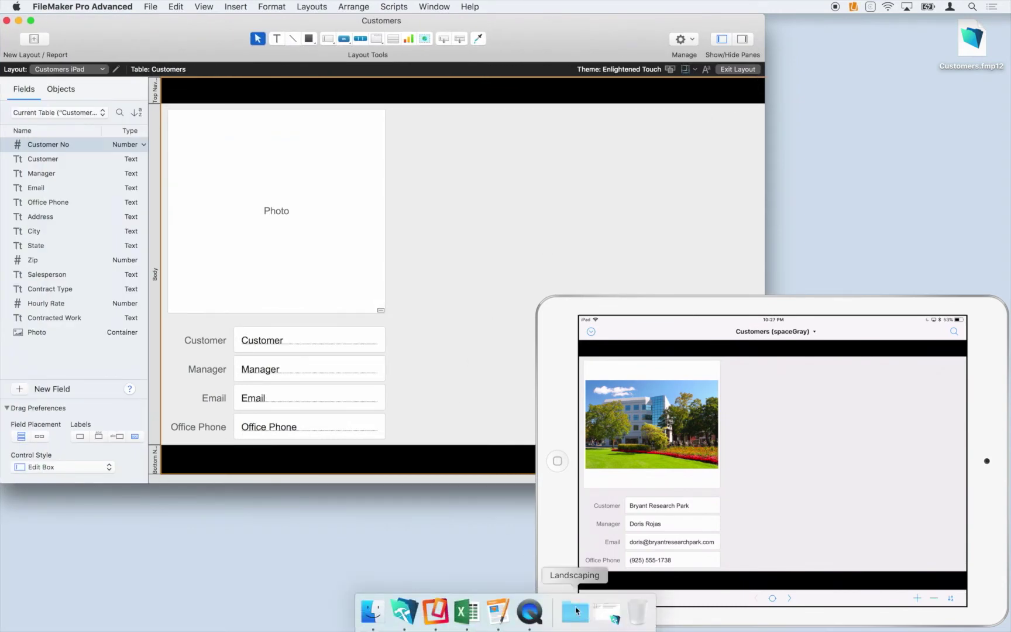
click(575, 611)
drag(648, 467, 182, 92)
click(448, 153)
Add the title text Customers to the middle of the top navigation part and set its size to 24 point
key(t)
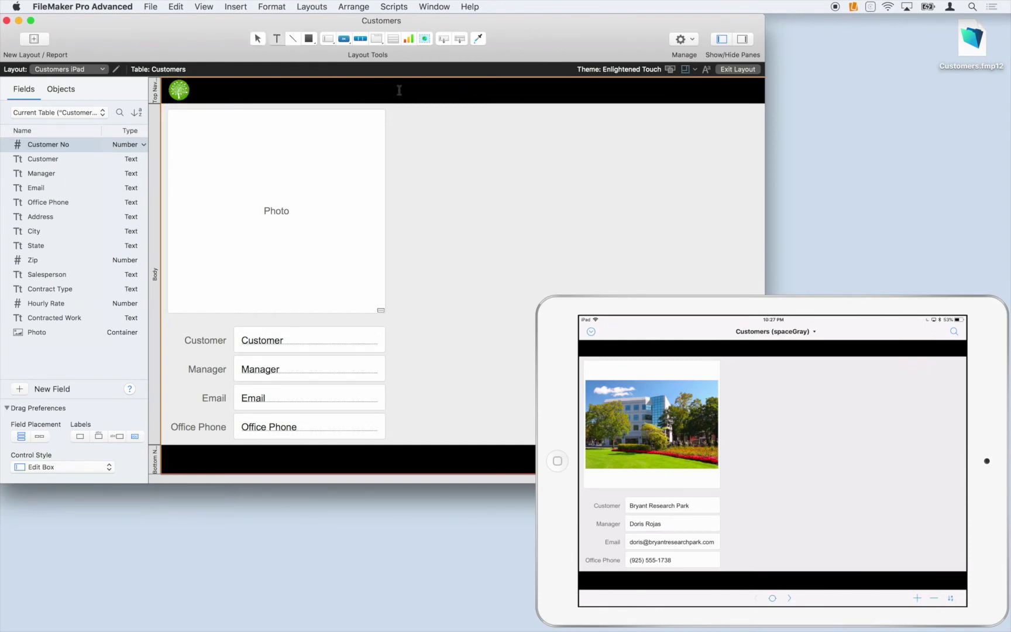
text(Customers)
double_click(423, 96)
right_click(422, 96)
mouse_move(482, 163)
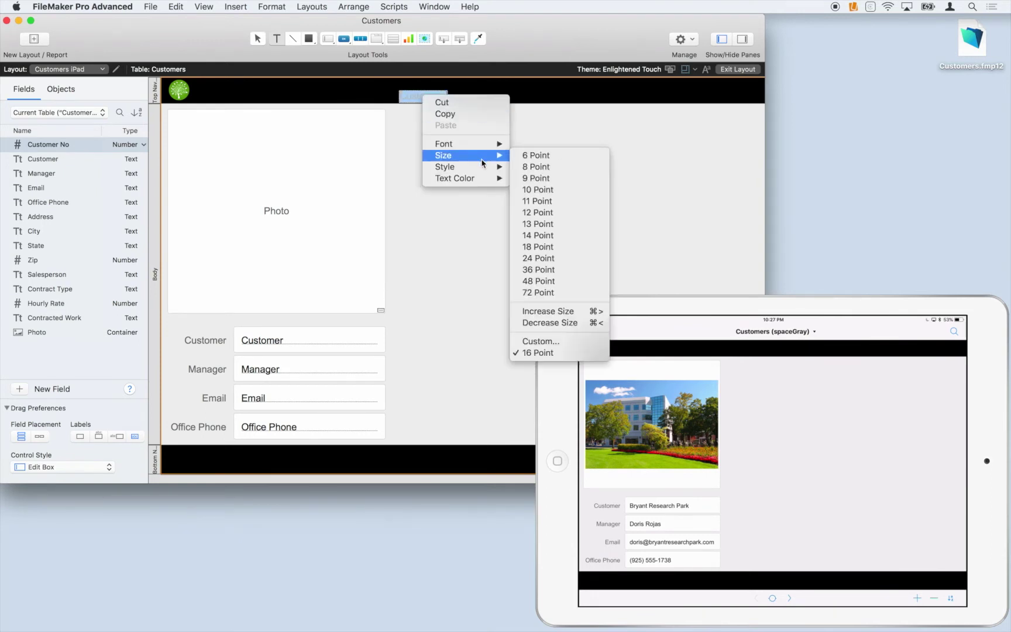
click(585, 258)
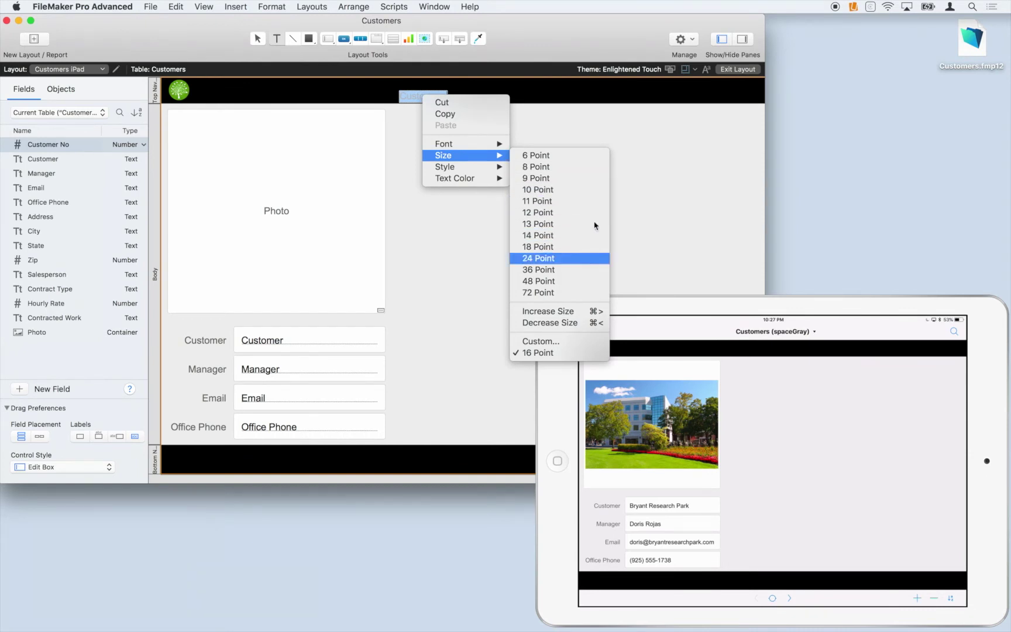
Center the Customers title in the top navigation part, set its text color to white and return to the record form
drag(441, 102, 471, 95)
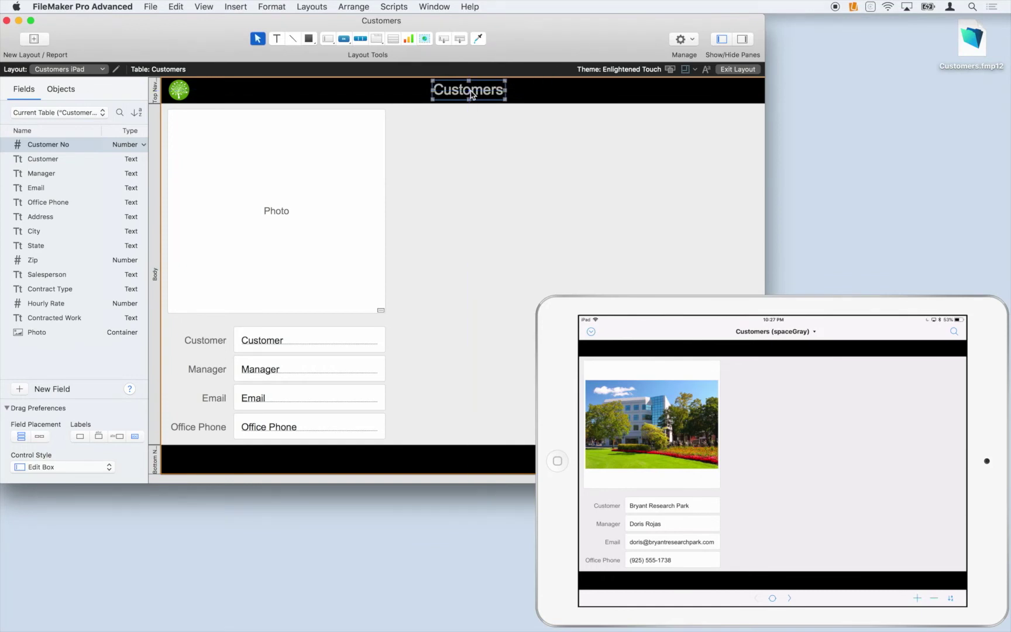
click(706, 71)
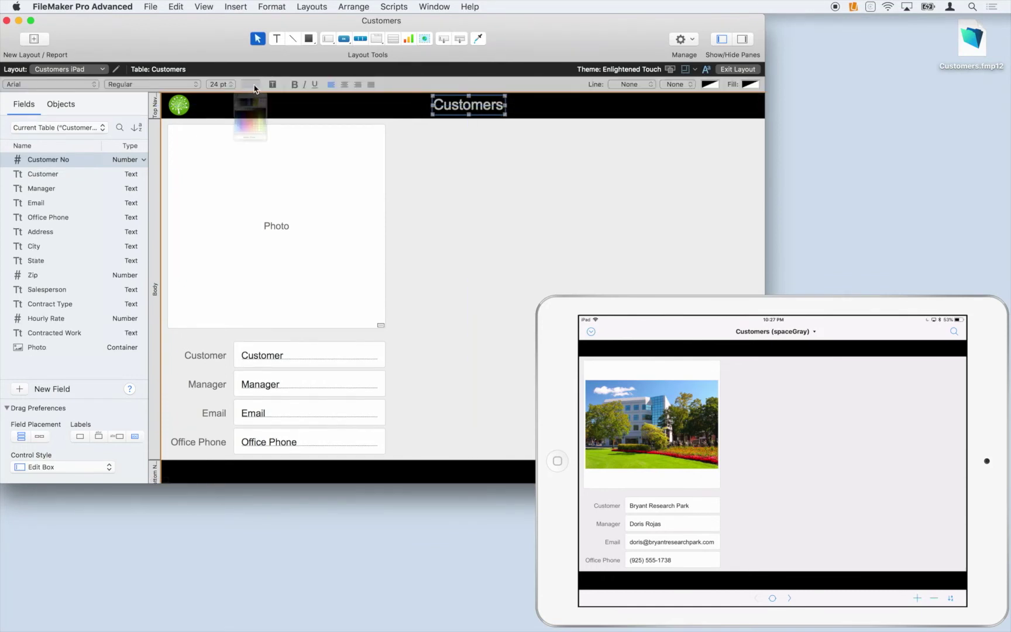
click(253, 86)
click(212, 152)
click(480, 169)
click(754, 70)
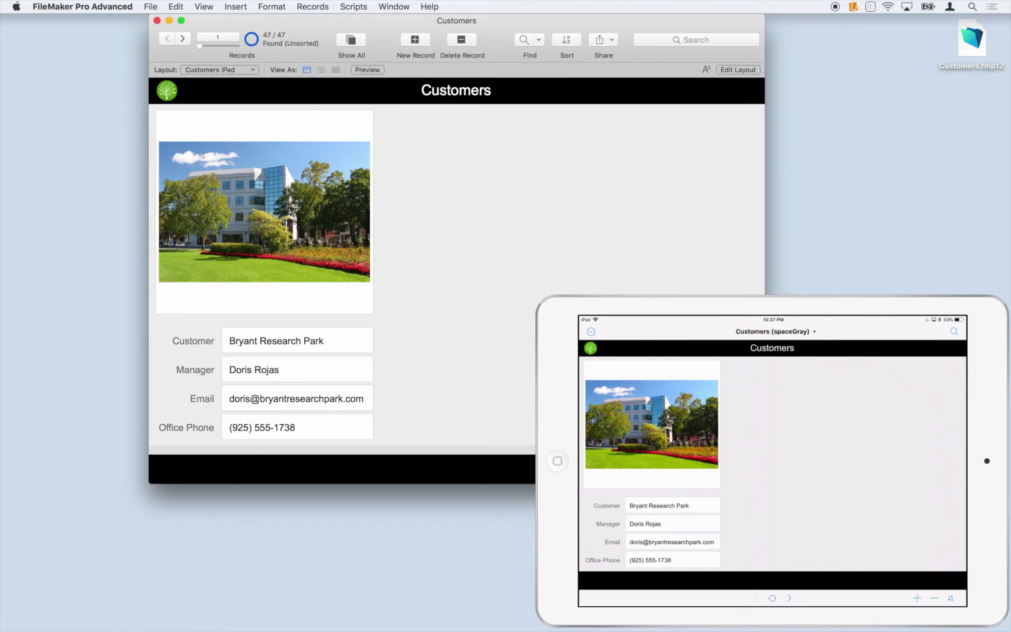
Add a tab control beside the photo and customer fields in the layout, with tabs named Contract and Work Orders
click(753, 70)
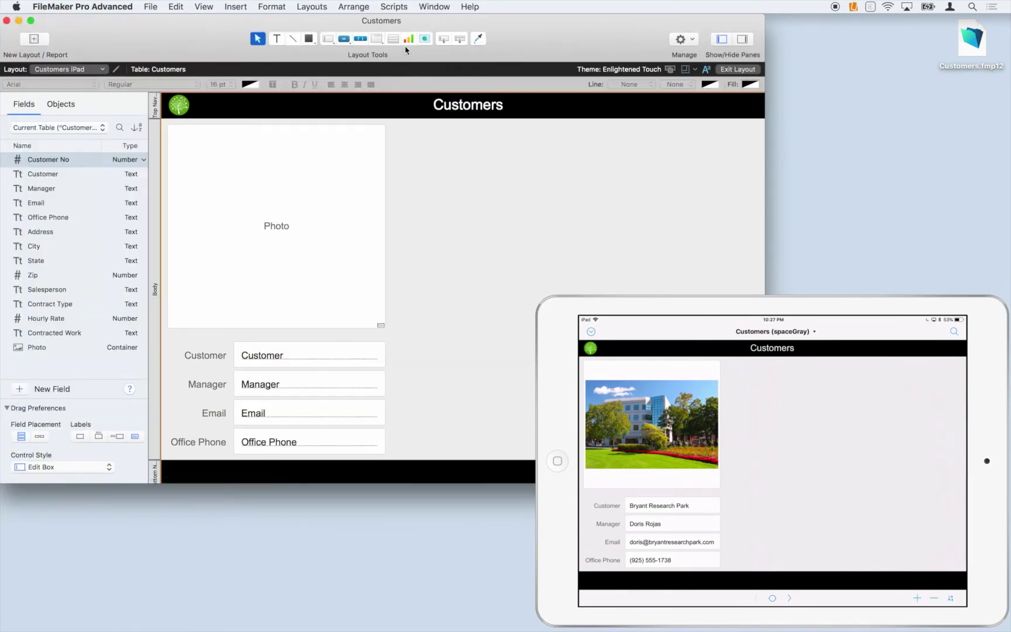
click(377, 39)
scroll(390, 126, right, 2)
drag(365, 126, 636, 457)
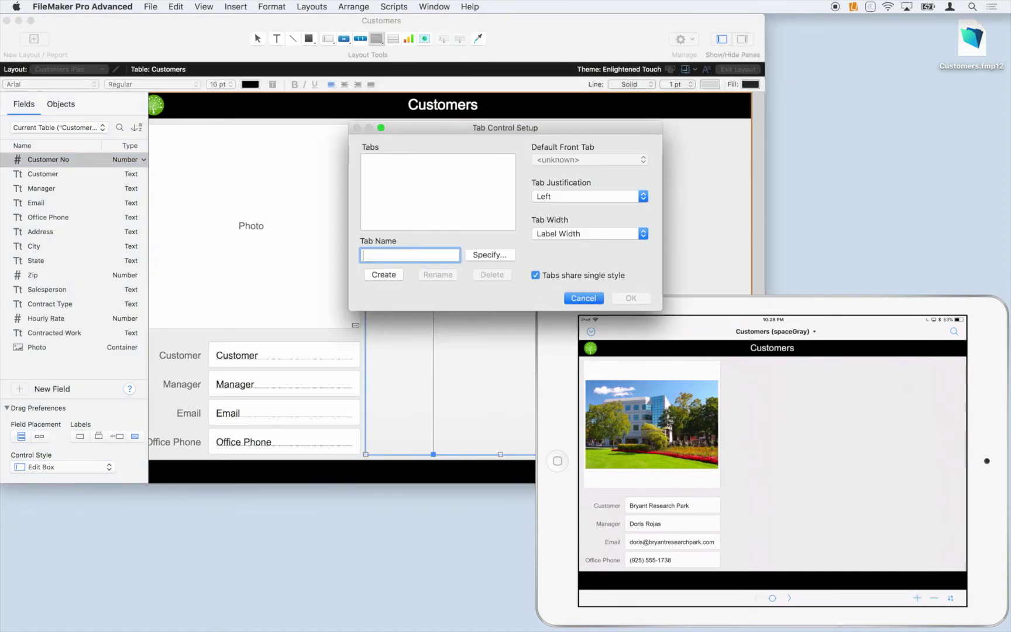
text(Contract)
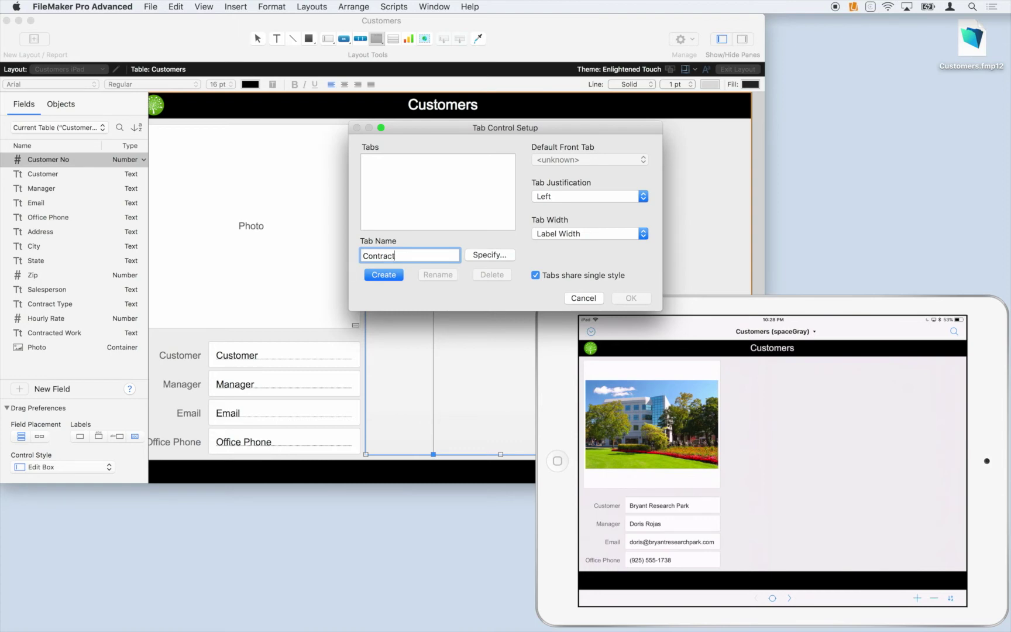
key(Return)
text(Work Orders)
key(Return)
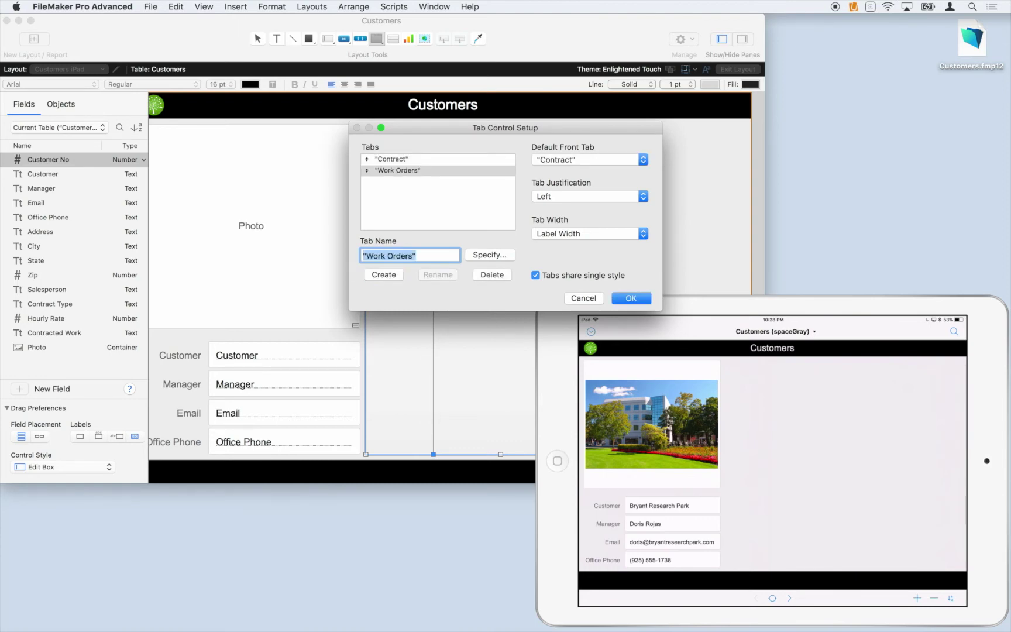
Justify the tabs across the full width of the tab control and finish its setup
click(644, 197)
click(622, 231)
click(644, 300)
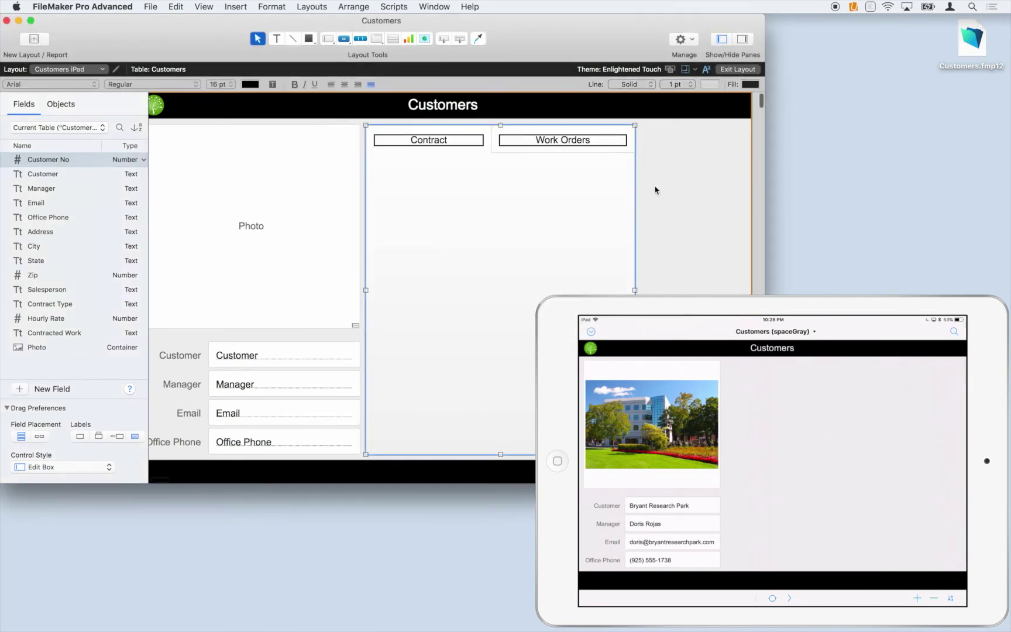
Return to the record form and test the tab control by switching to Work Orders and back to Contract
click(696, 158)
click(737, 69)
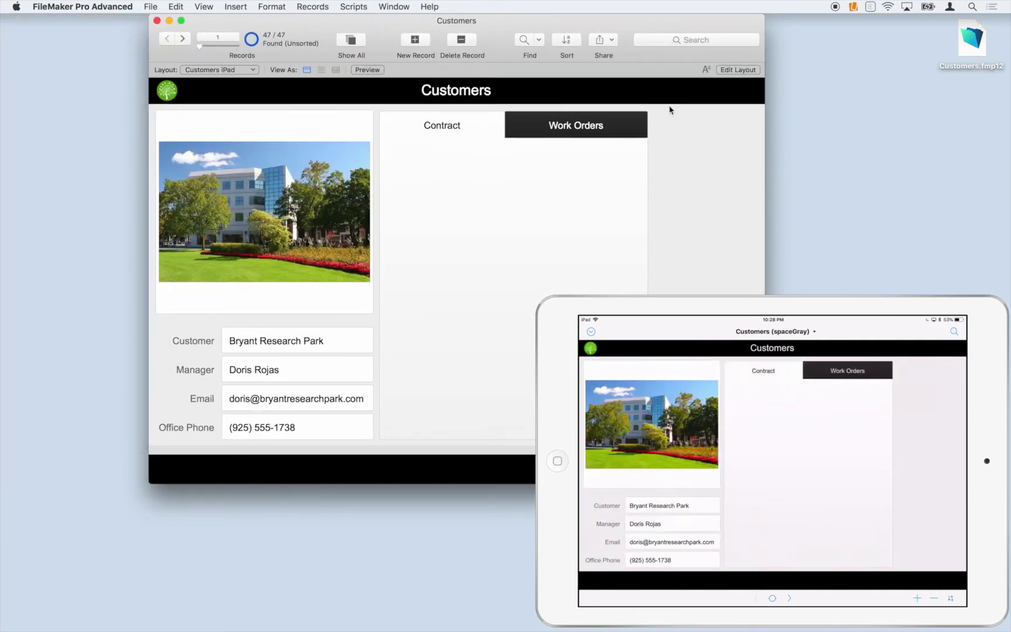
click(604, 132)
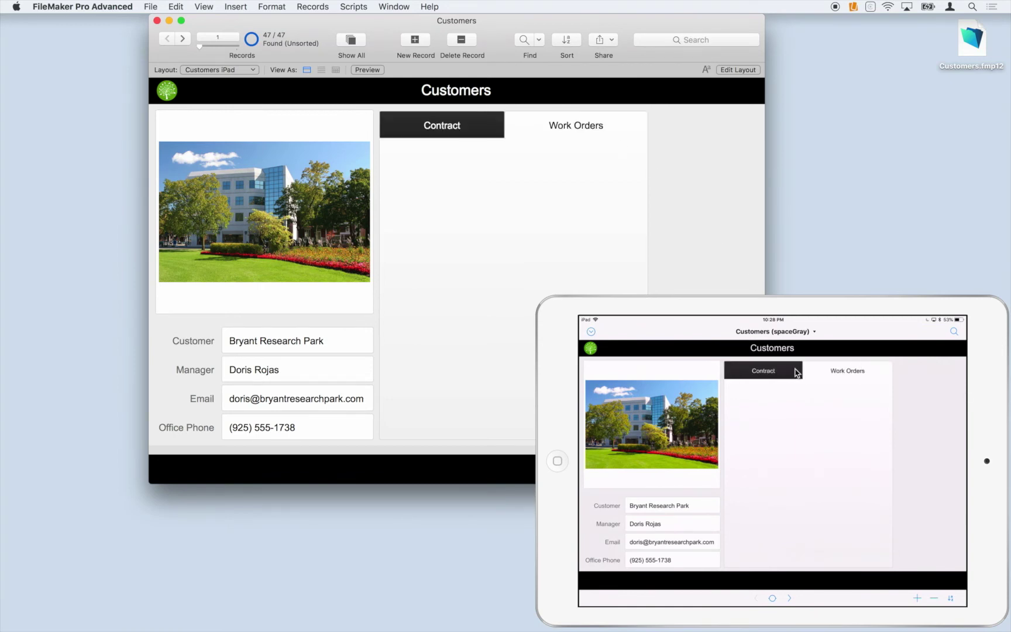
click(488, 127)
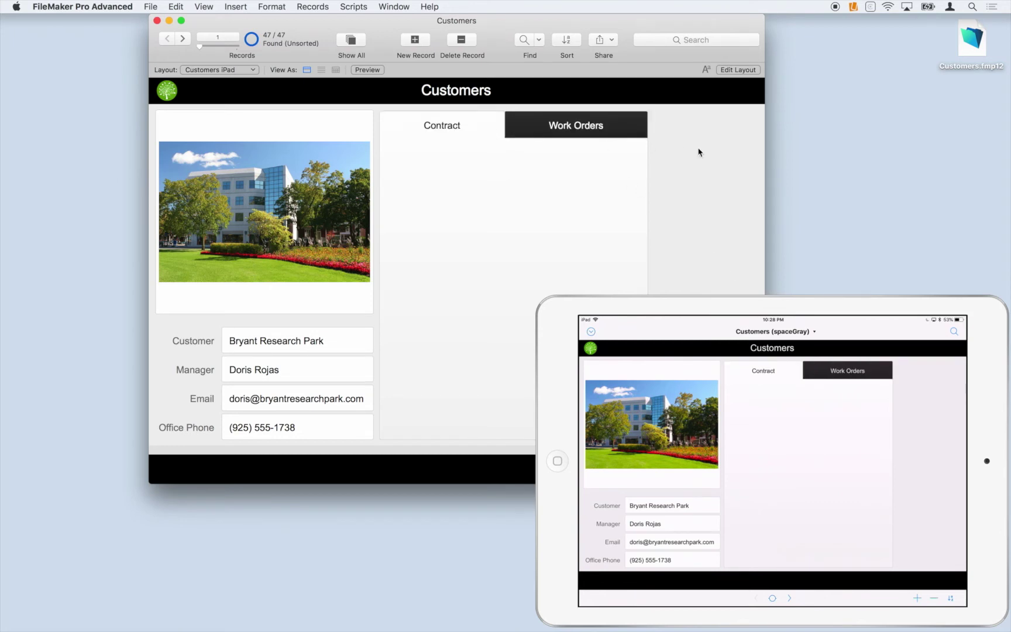
Reopen the layout for editing and create a new container field named Contract
click(757, 70)
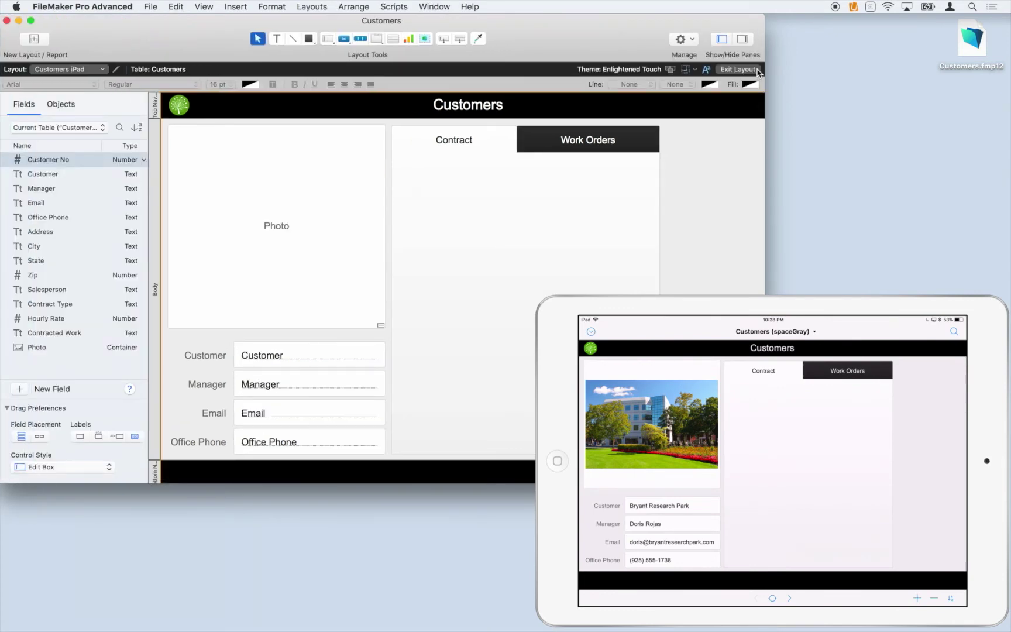
click(18, 390)
text(o)
text(Contra)
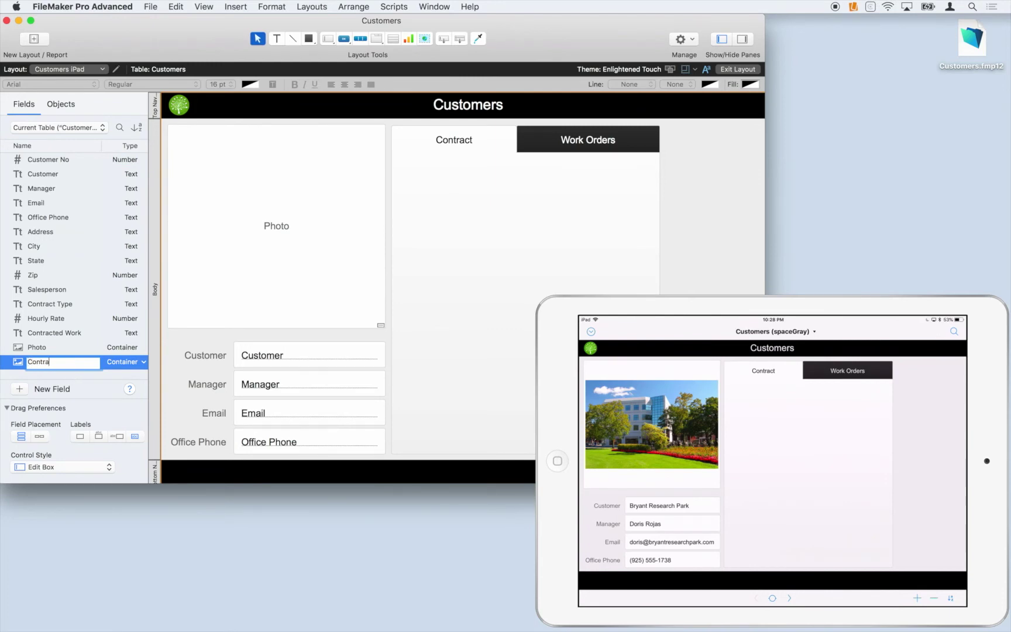
text(ct)
key(Tab)
key(Return)
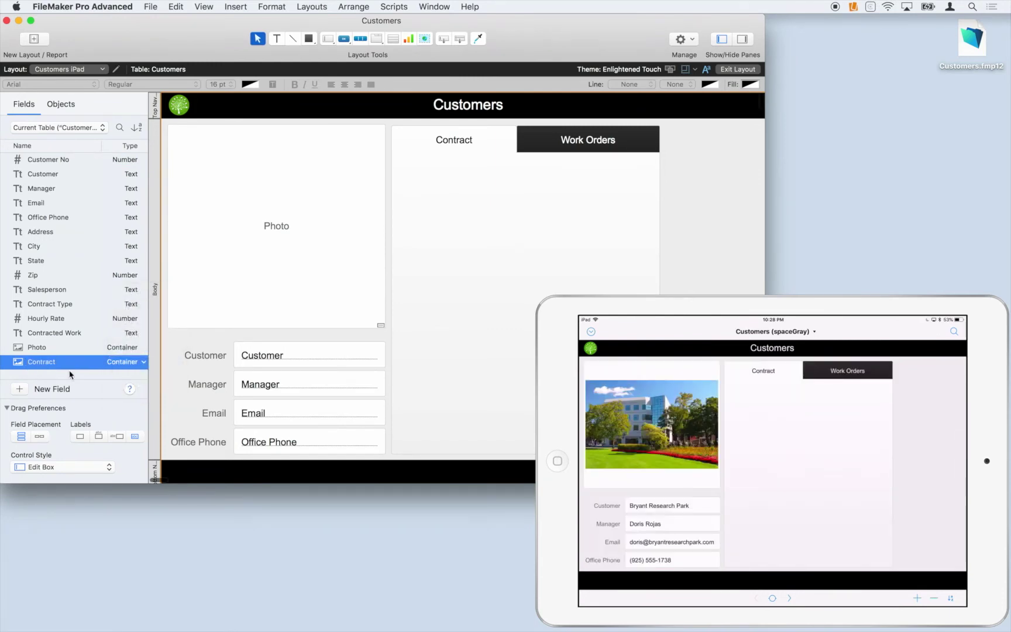
Place the Contract field on the Contract tab, enlarge it to a portrait page shape and center it
drag(22, 364, 466, 158)
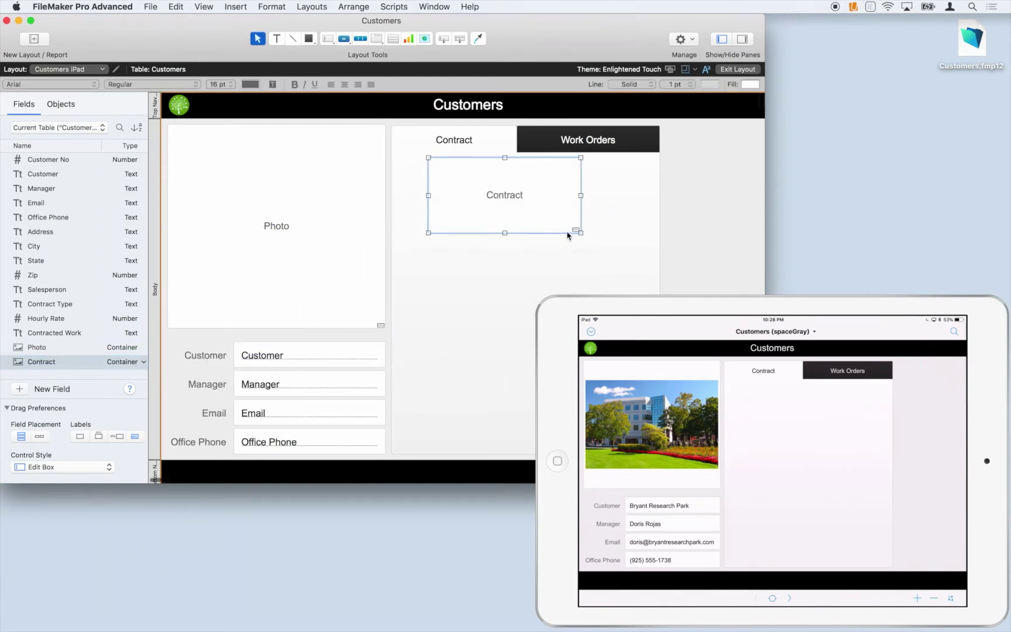
drag(581, 233, 604, 387)
drag(521, 295, 526, 297)
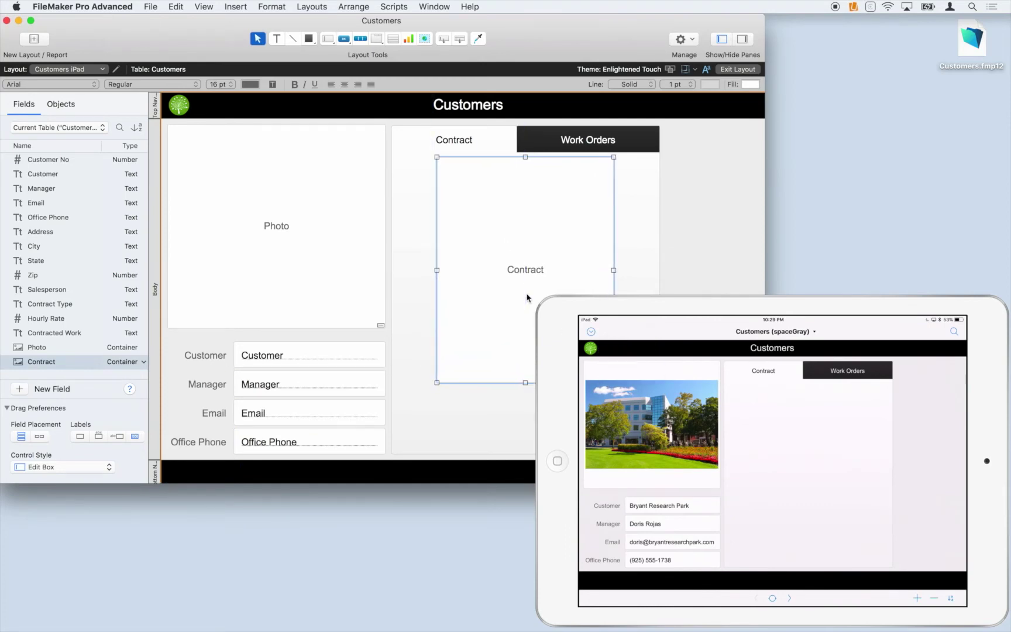
click(664, 237)
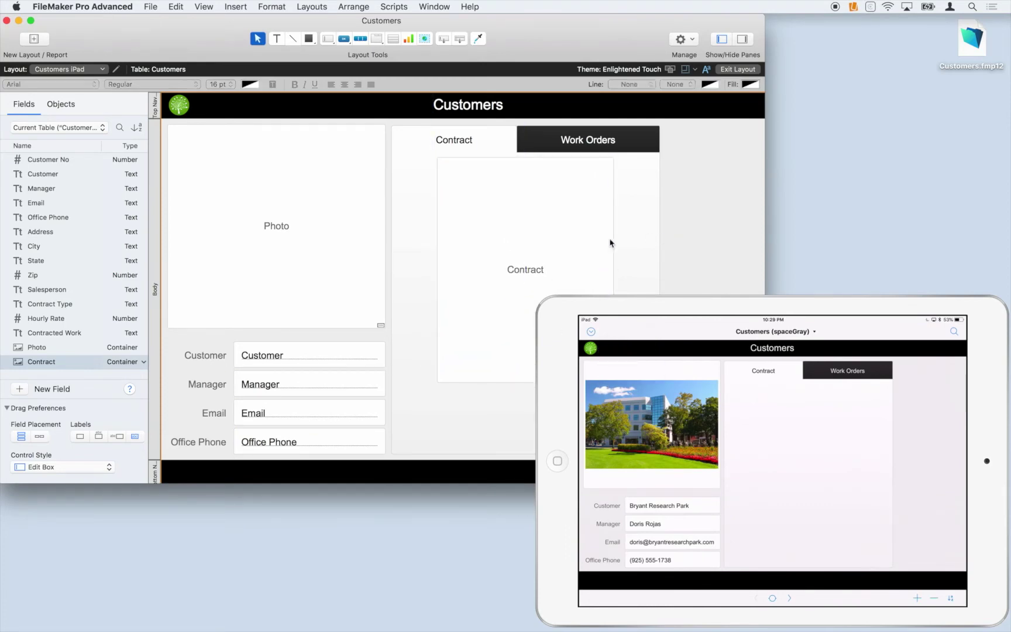
Create a new container field named Signature
click(24, 391)
text(Signature)
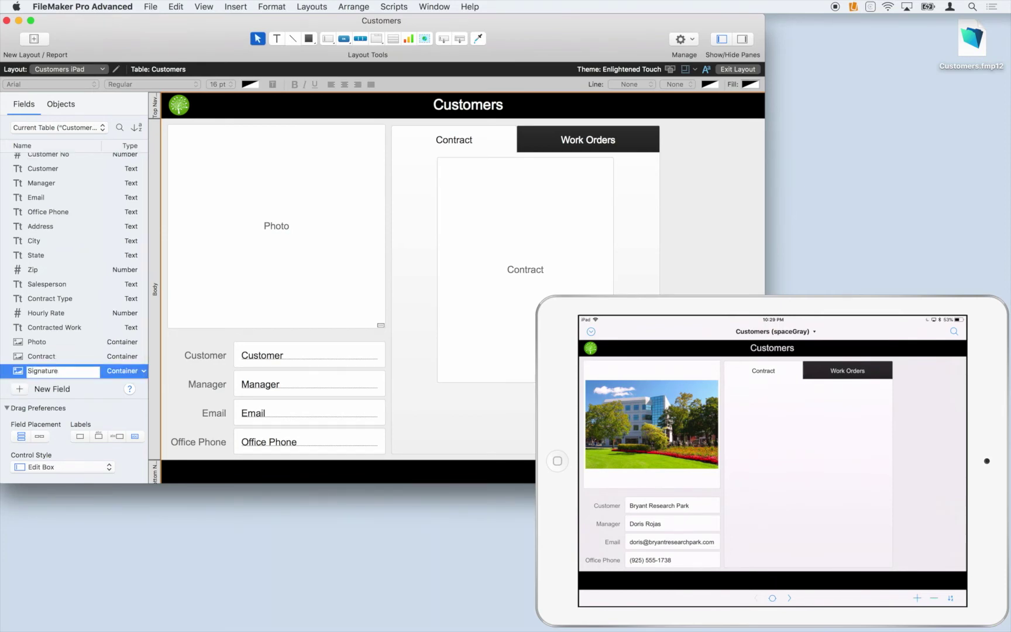
key(Return)
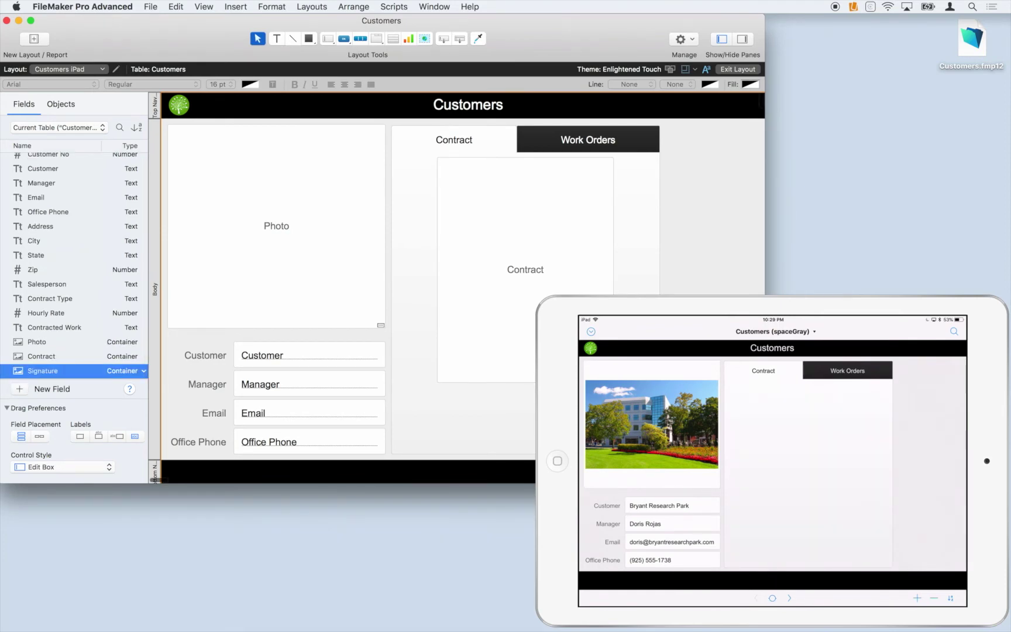
Place the Signature field below the Contract field, resize it to the same width and return to the record form
mouse_move(24, 372)
mouse_down()
mouse_move(368, 380)
mouse_move(473, 371)
mouse_move(468, 383)
mouse_up()
scroll(467, 379, right, 5)
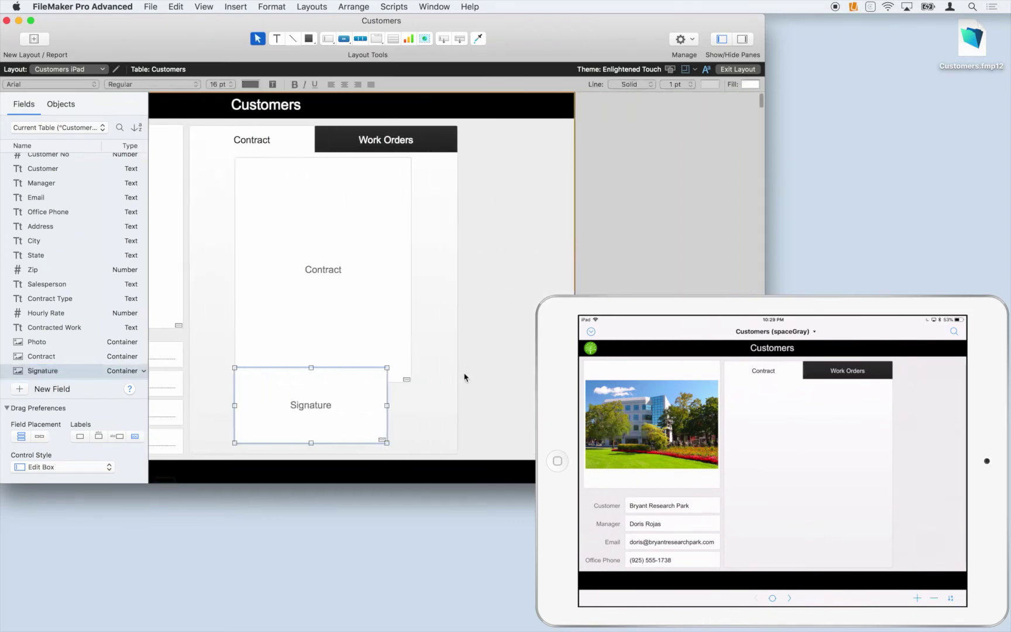
mouse_move(387, 368)
mouse_down()
mouse_move(392, 383)
mouse_move(409, 386)
mouse_up()
click(474, 353)
scroll(476, 352, left, 4)
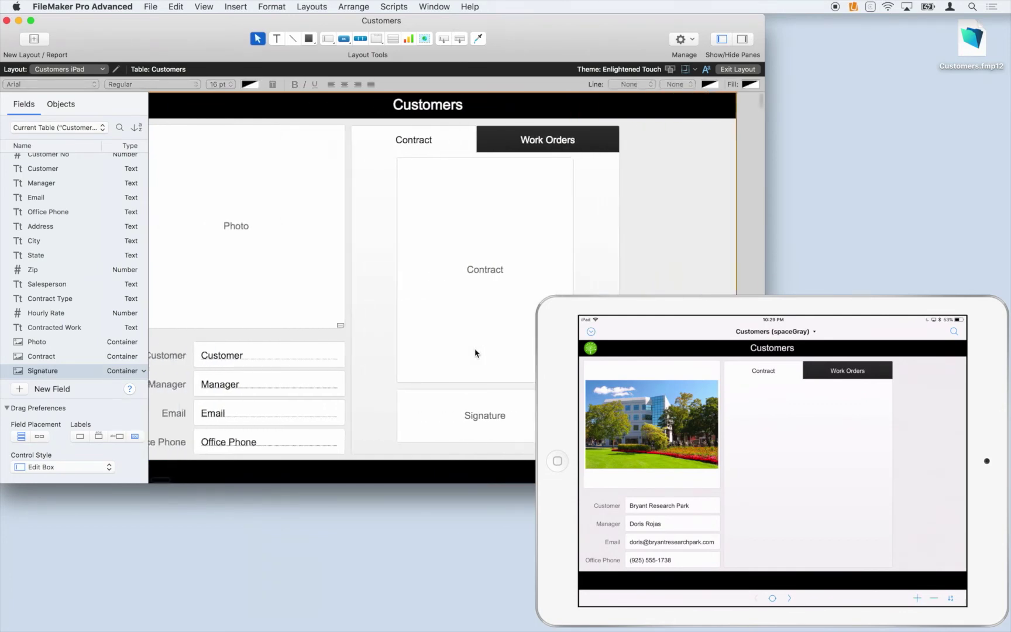
scroll(475, 353, left, 3)
click(745, 71)
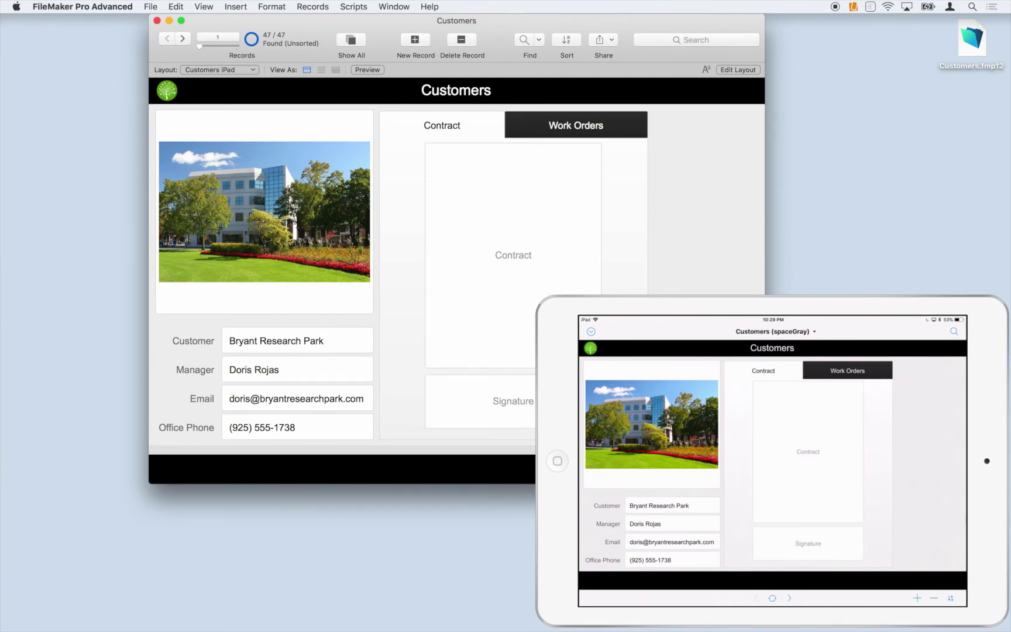
Insert the Bryant contract document from the Landscaping folder's Contracts subfolder into the record's Contract field
mouse_move(530, 620)
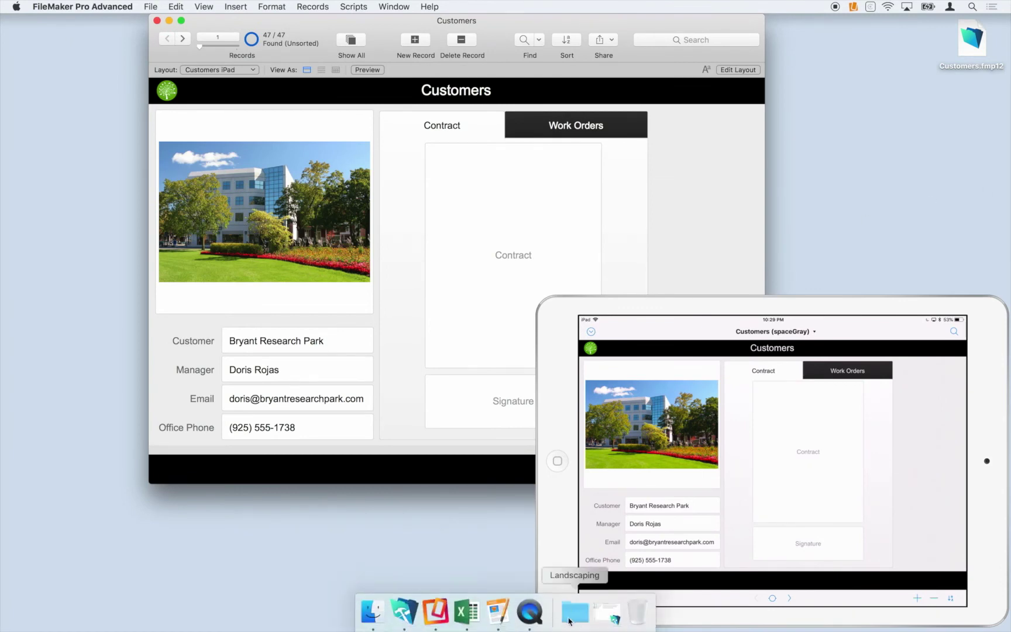
click(574, 619)
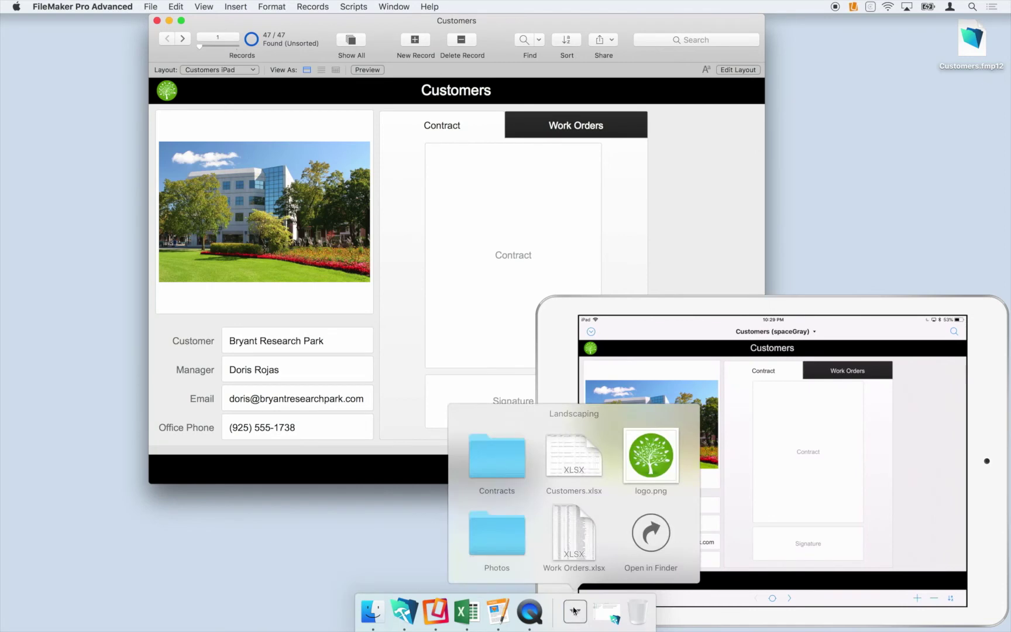
click(497, 467)
drag(496, 462, 515, 287)
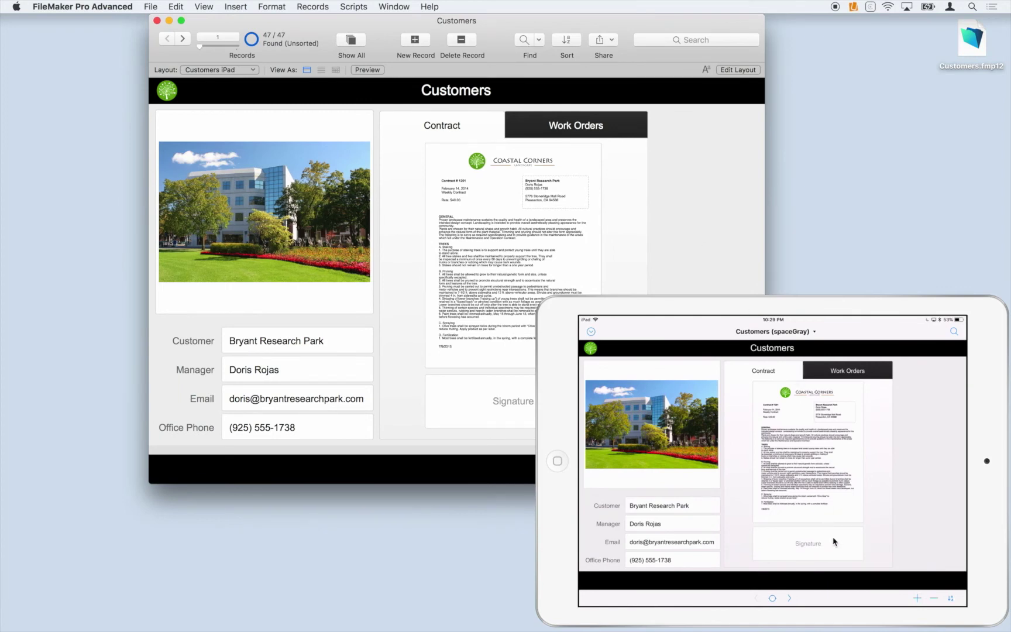
View the Bryant Research Park contract full screen on the iPad, read through its terms and return to the record
click(852, 512)
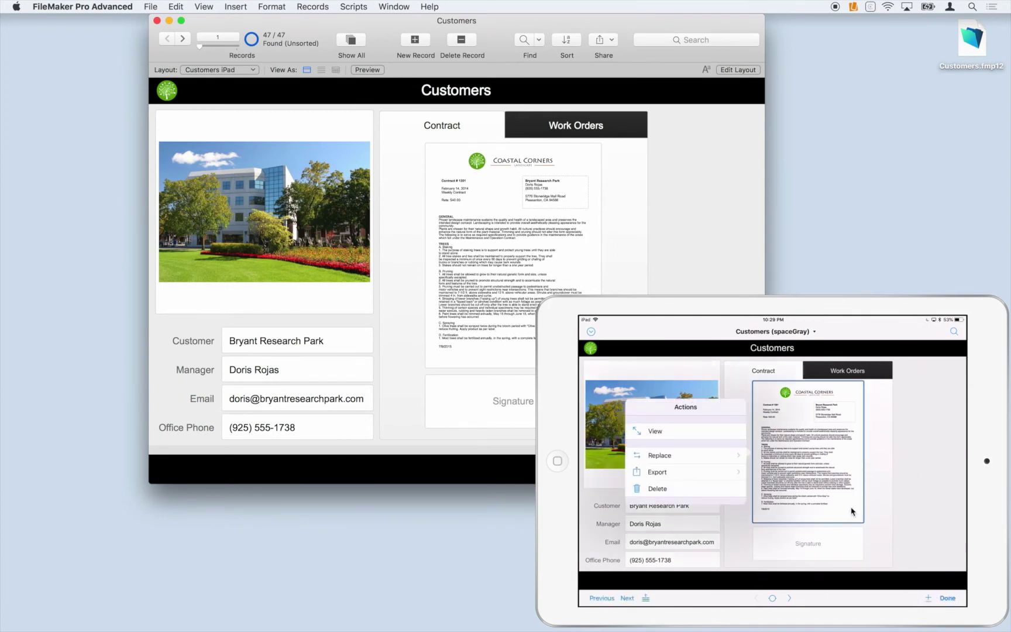
click(711, 437)
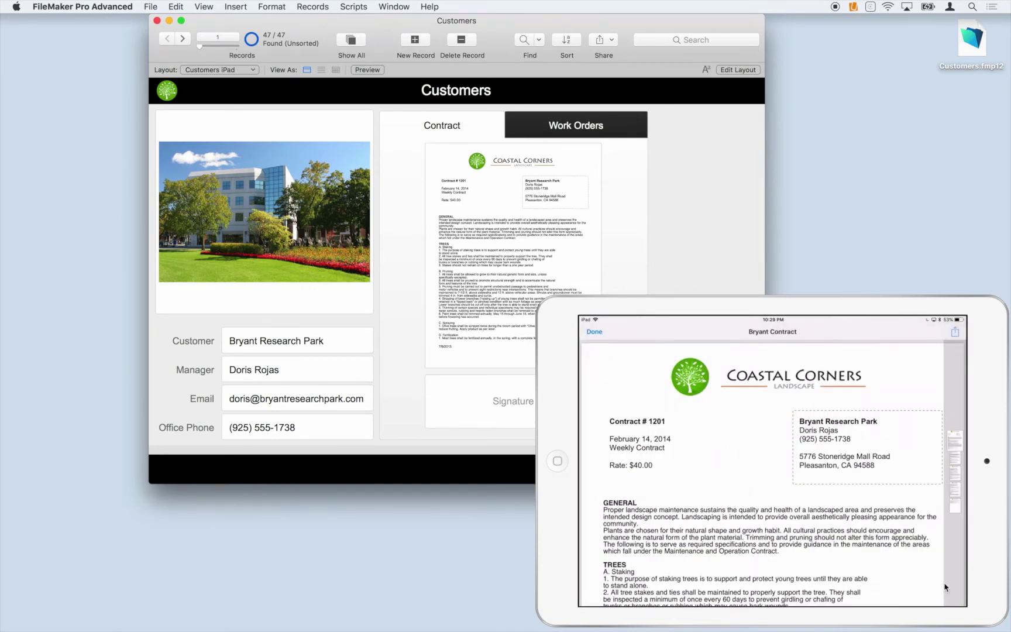
scroll(945, 586, down, 5)
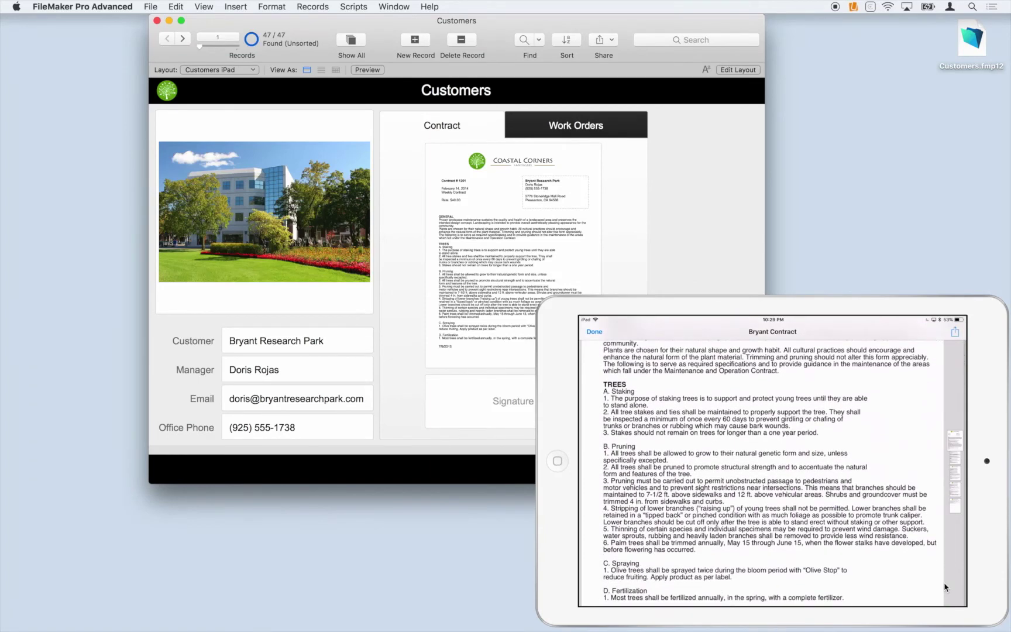
scroll(944, 587, down, 3)
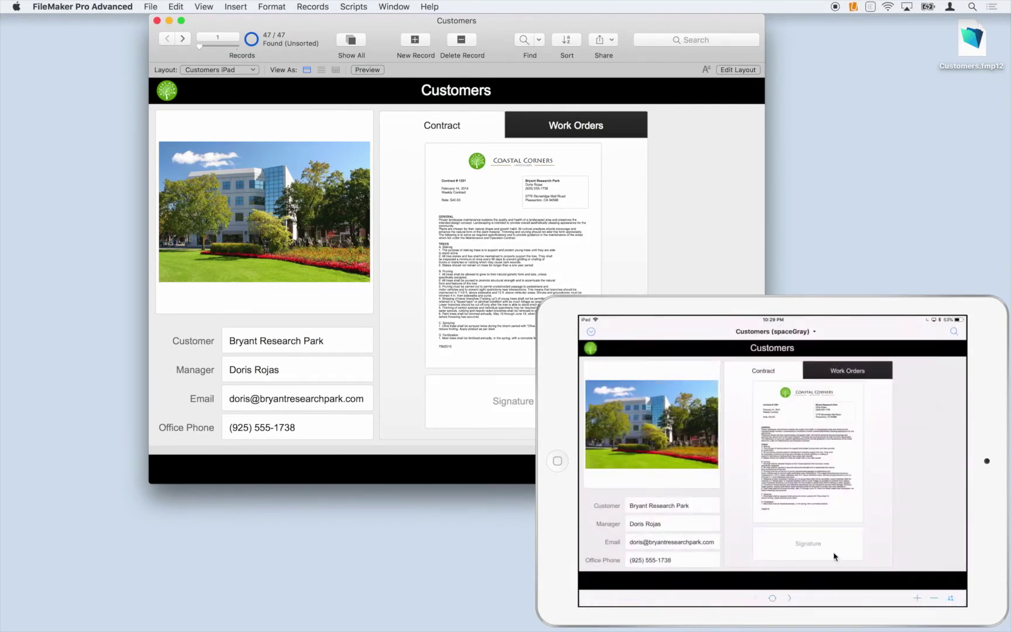
Capture a handwritten signature in the Signature field on the iPad and accept it
click(824, 554)
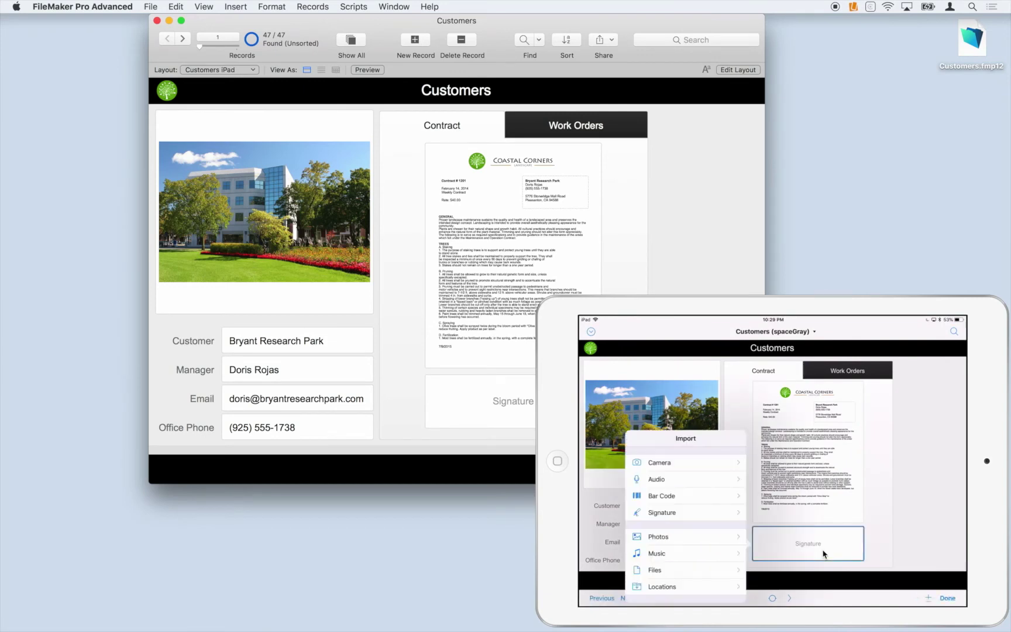
click(726, 517)
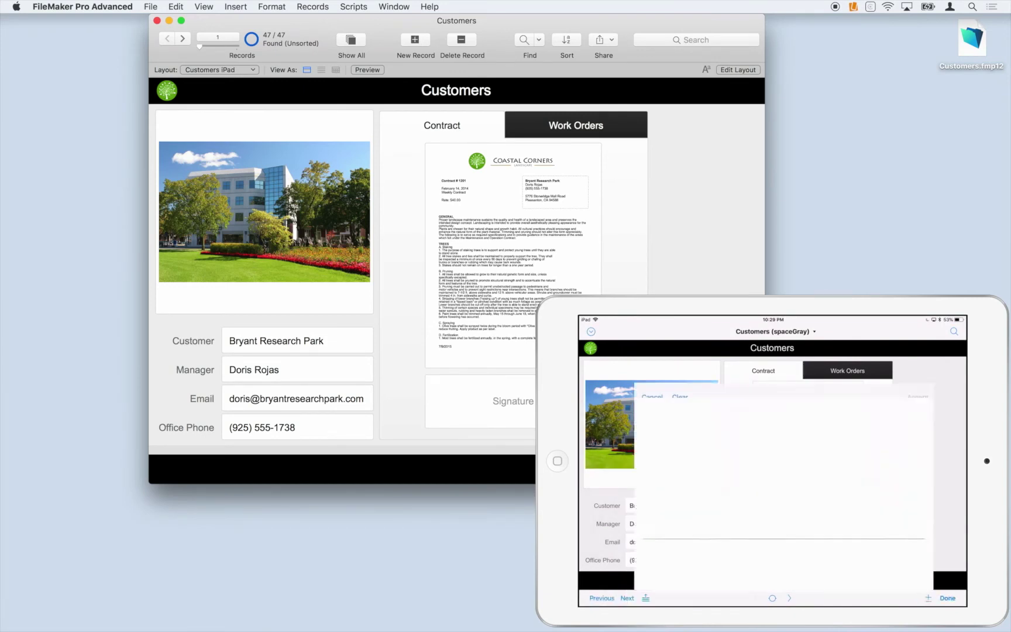
mouse_move(582, 503)
mouse_down()
mouse_move(667, 421)
mouse_move(673, 486)
mouse_move(726, 495)
mouse_move(715, 517)
mouse_move(878, 427)
mouse_move(925, 507)
mouse_up()
click(948, 331)
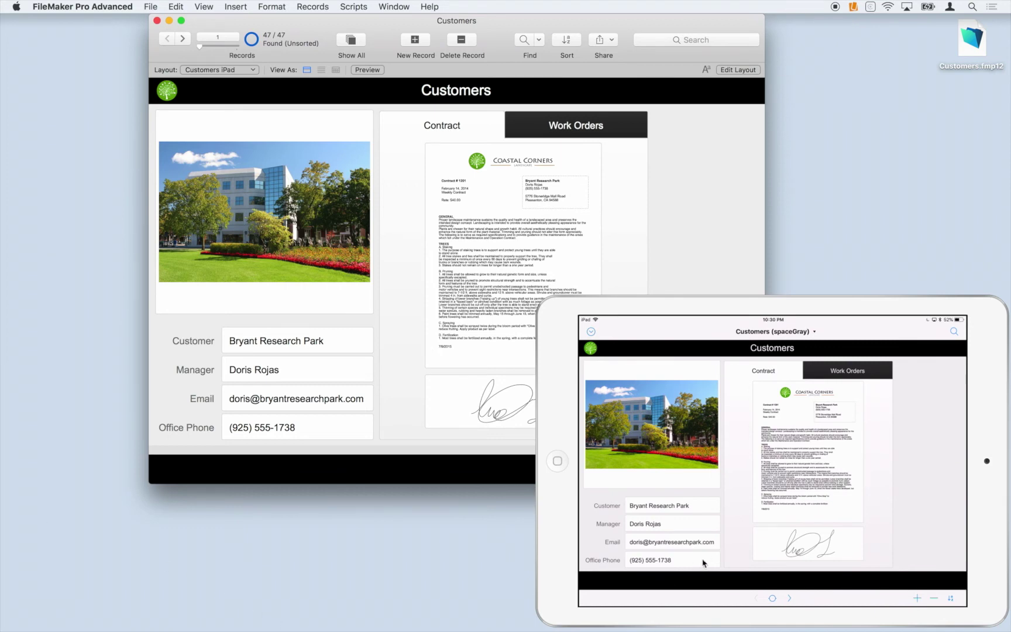
Open Work Orders.xlsx from the Landscaping folder in Excel, examine its columns and close the workbook
click(566, 620)
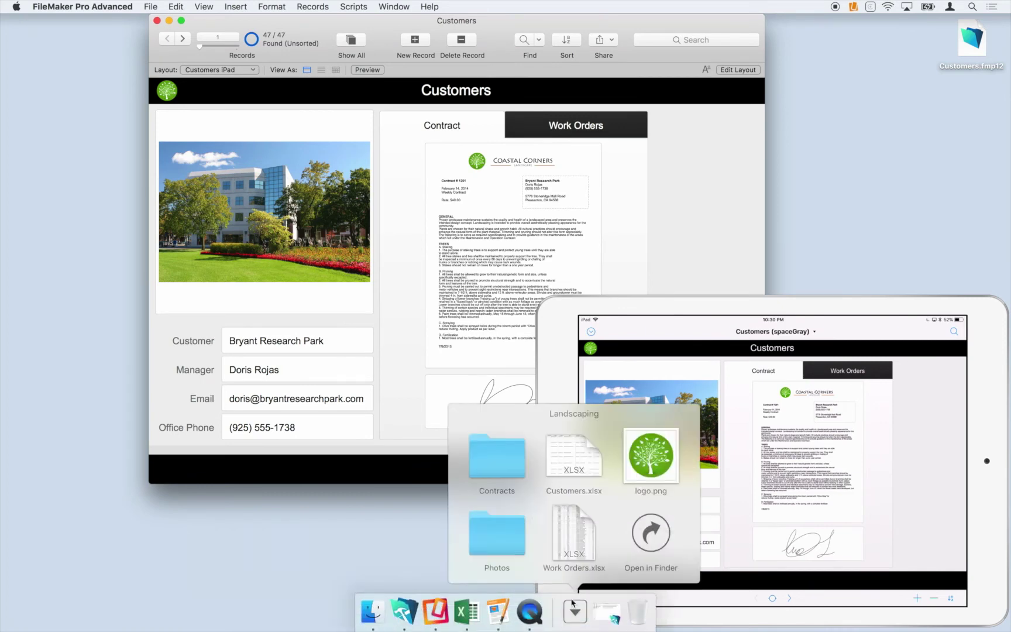
click(577, 530)
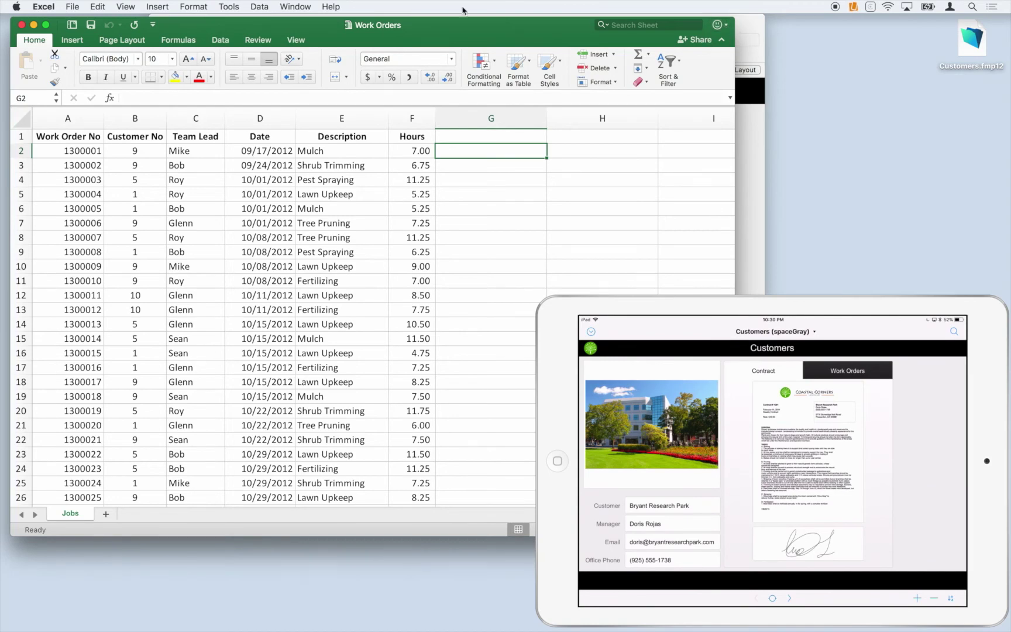
click(21, 25)
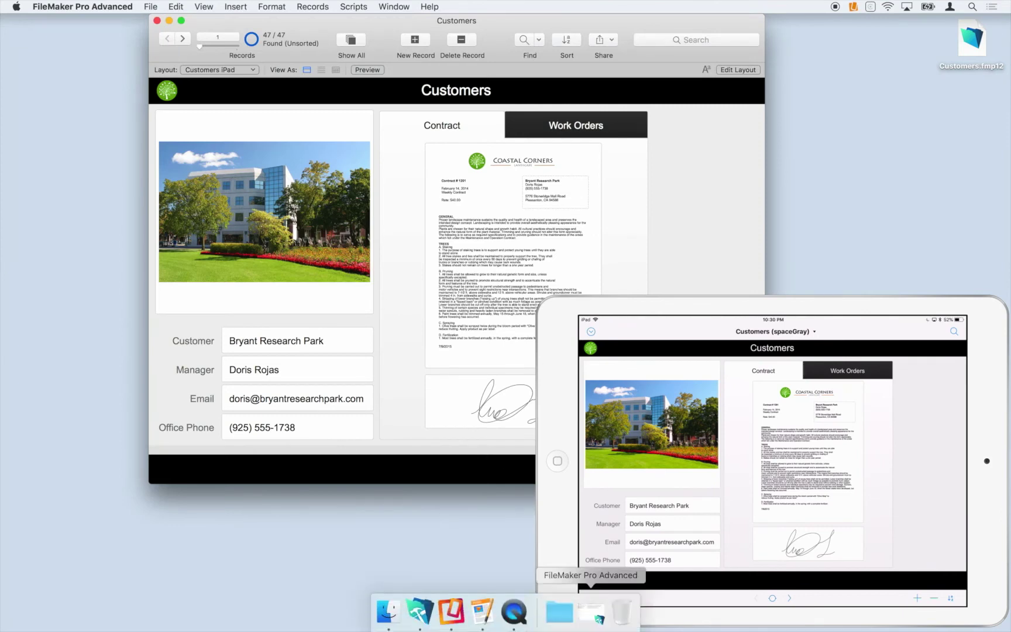
Start a record import using Work Orders.xlsx from the Landscaping folder in Documents as the source file
click(154, 5)
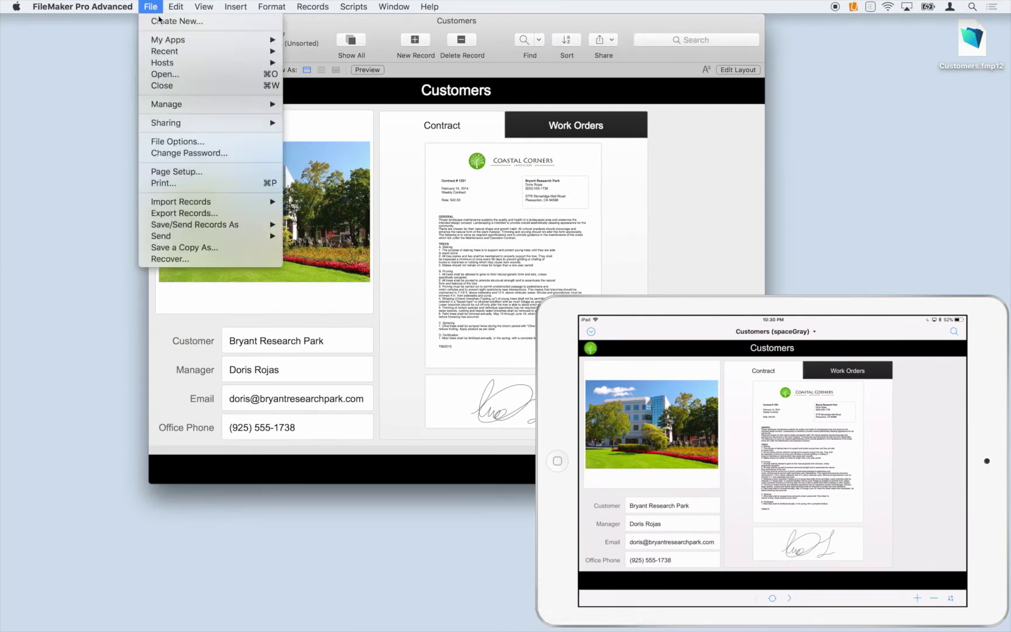
mouse_move(268, 203)
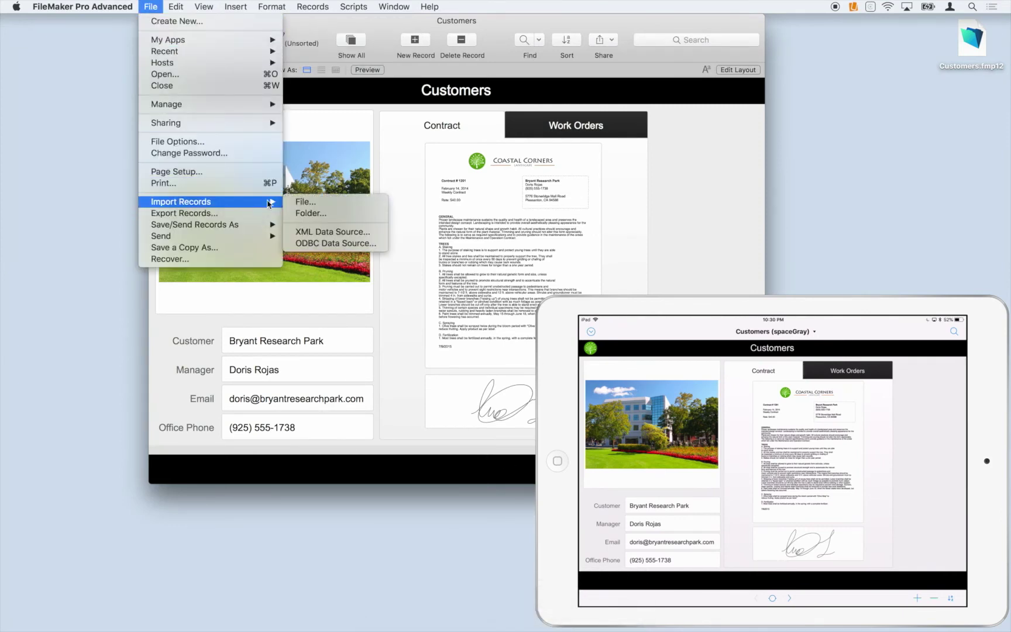
click(316, 202)
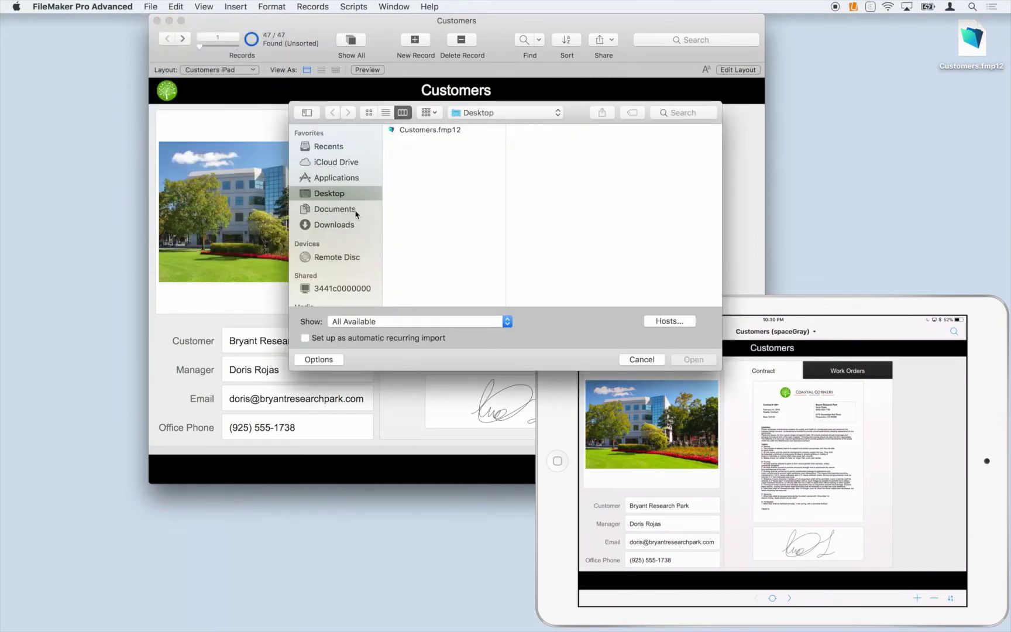
click(357, 209)
click(438, 130)
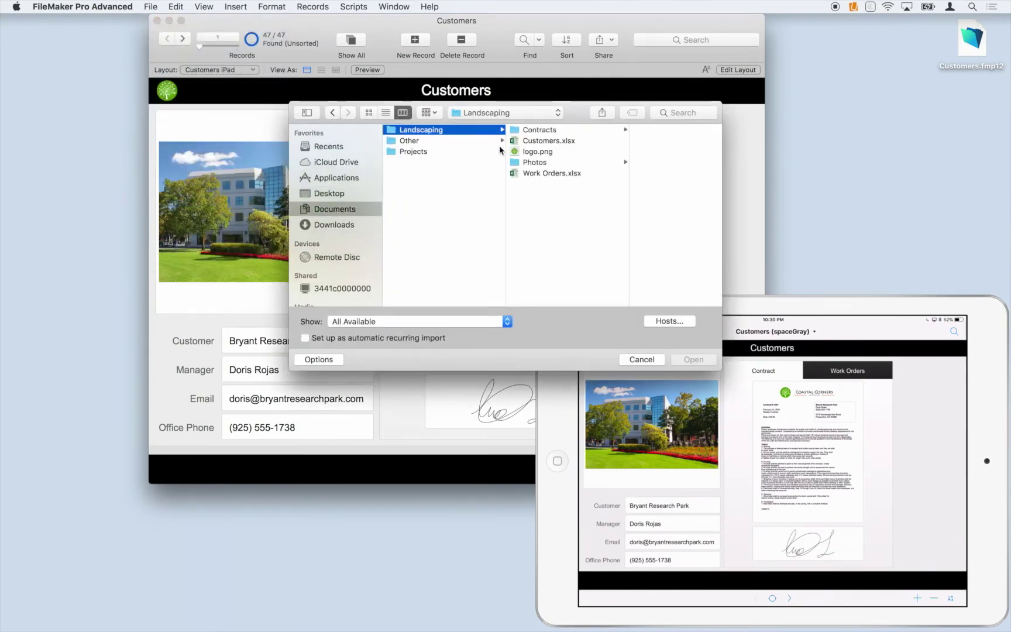
click(596, 174)
click(713, 380)
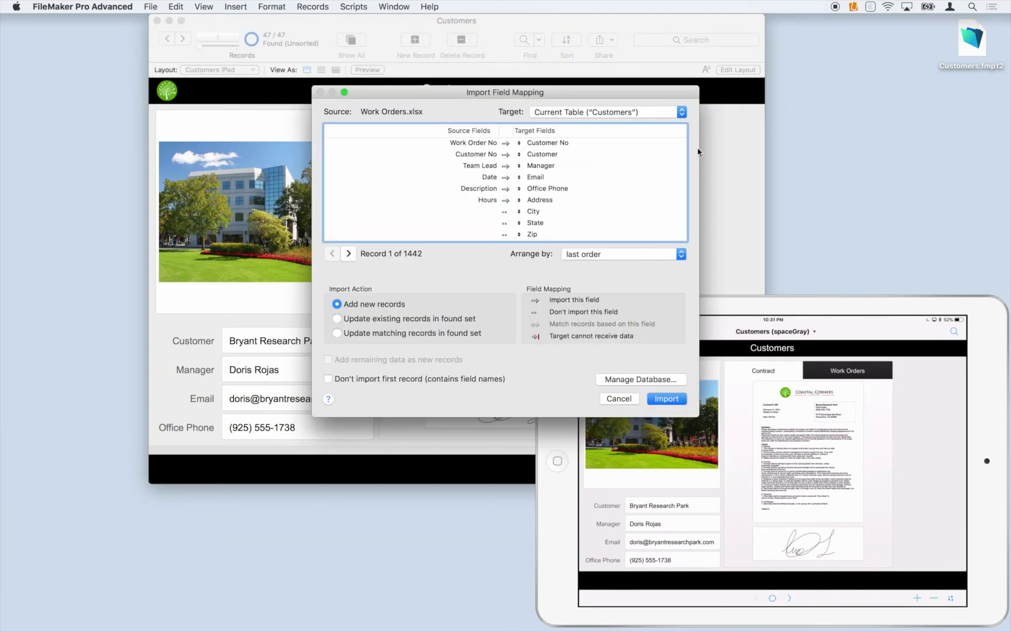
Import the work orders into a new Work Orders table, using the first record as field names
click(681, 112)
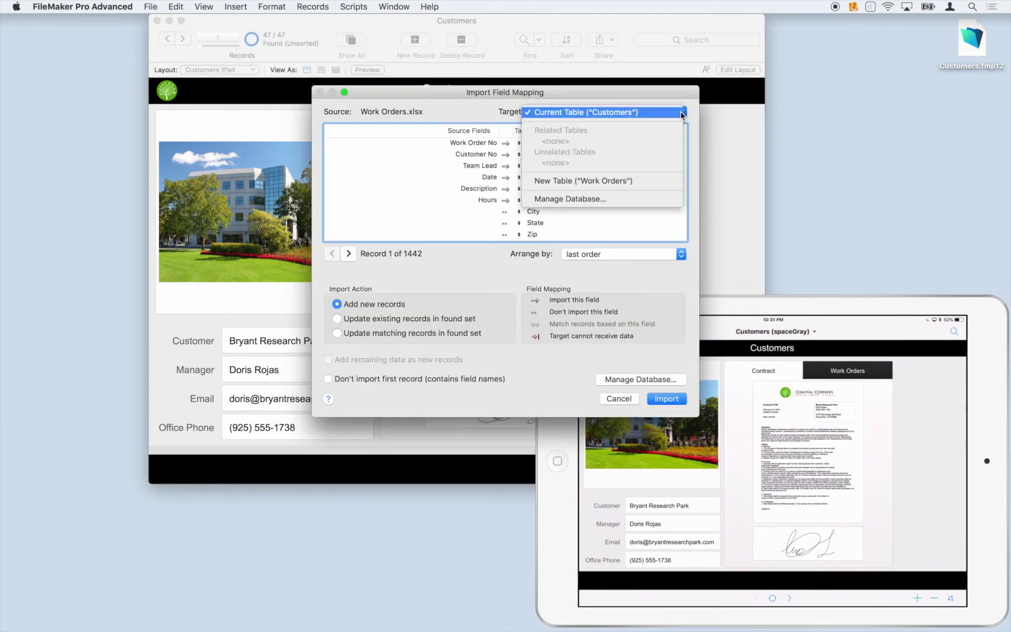
click(656, 186)
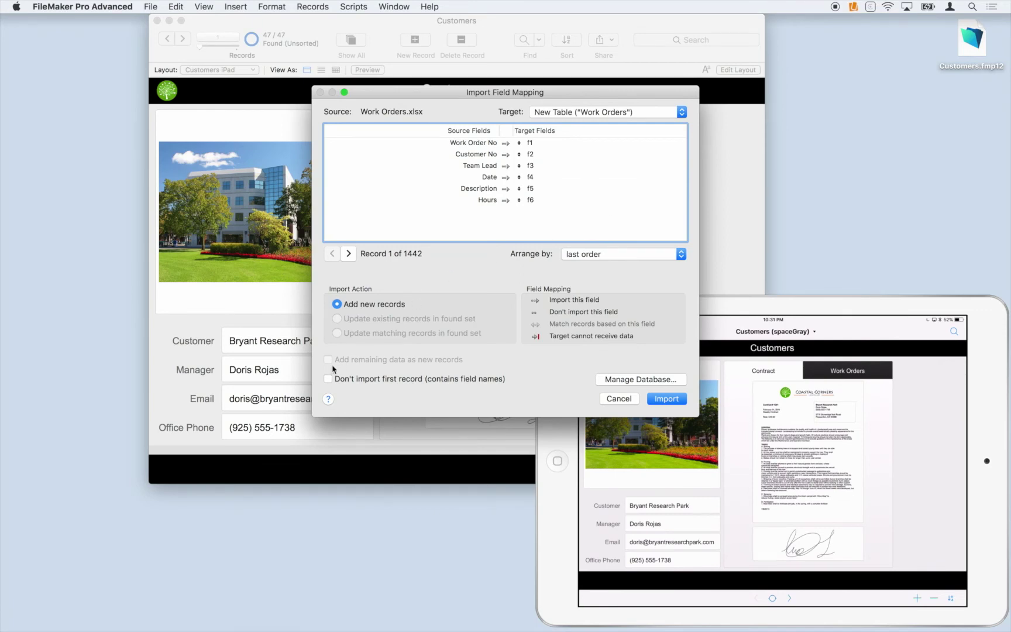
click(327, 380)
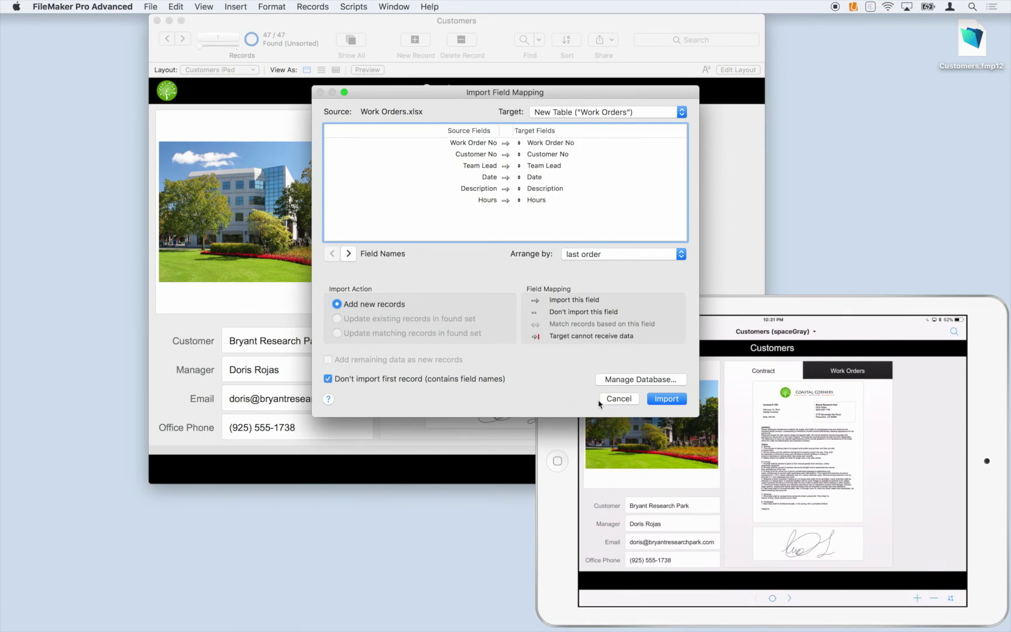
click(682, 404)
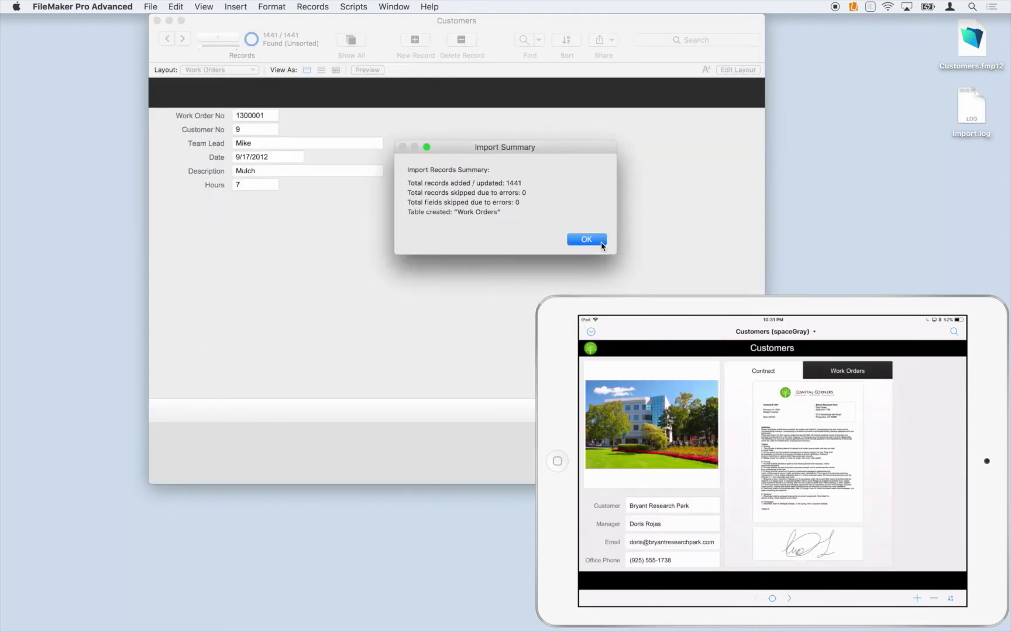
click(586, 239)
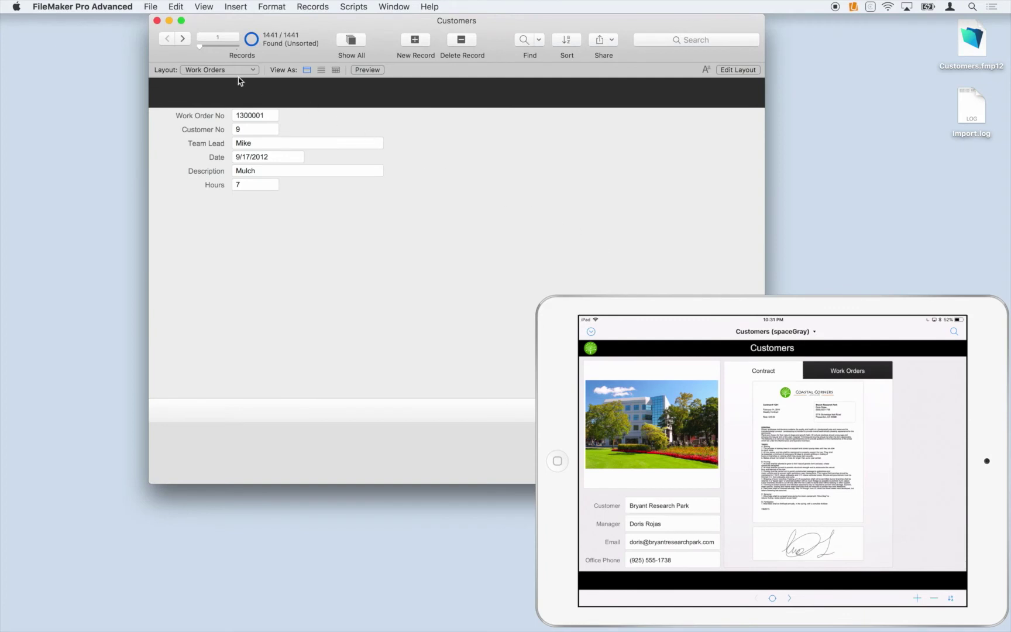
Browse through a few of the imported work order records
click(185, 41)
click(185, 41)
click(185, 41)
Draw a portal filling most of the empty Work Orders tab on the Customers iPad layout
click(257, 71)
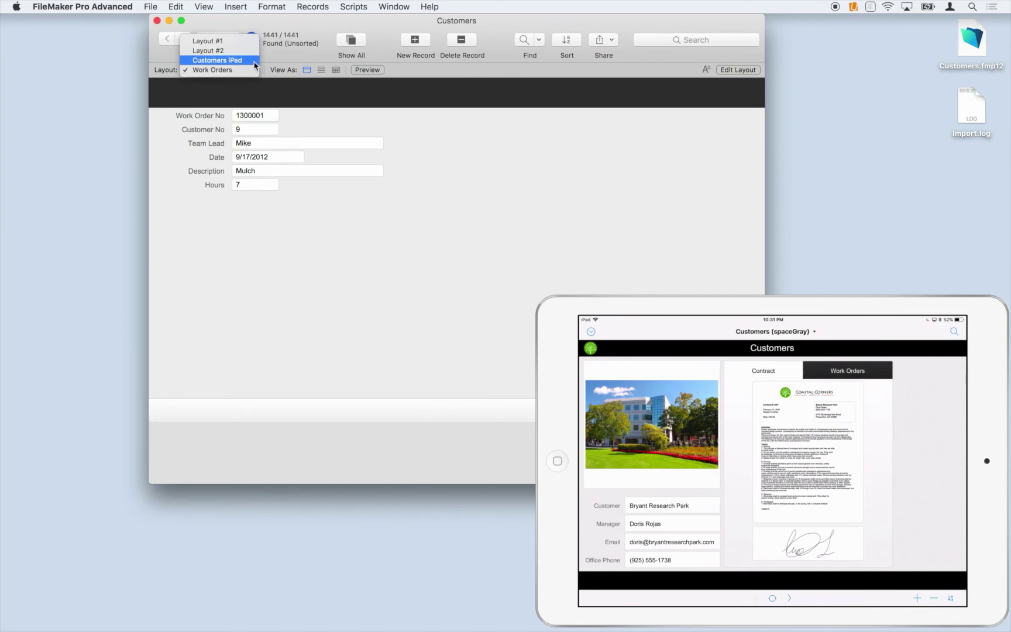
click(254, 60)
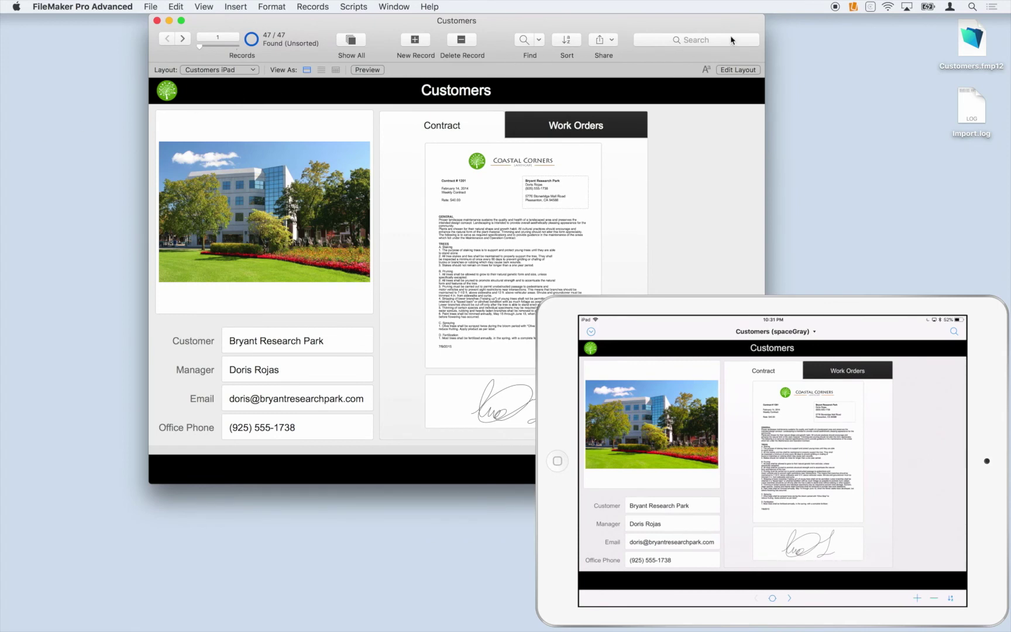
click(755, 72)
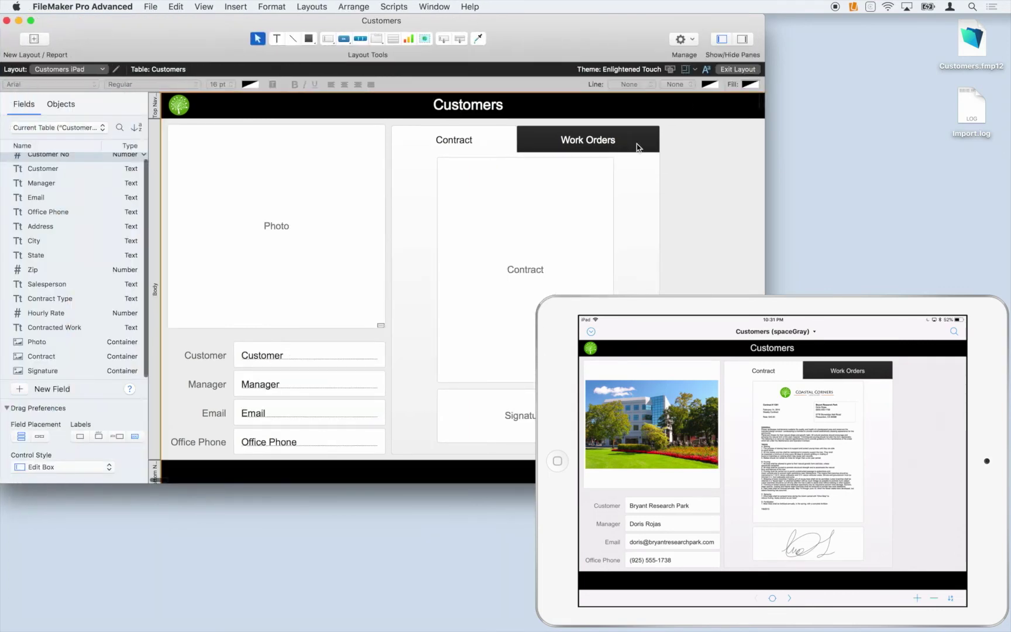
click(647, 146)
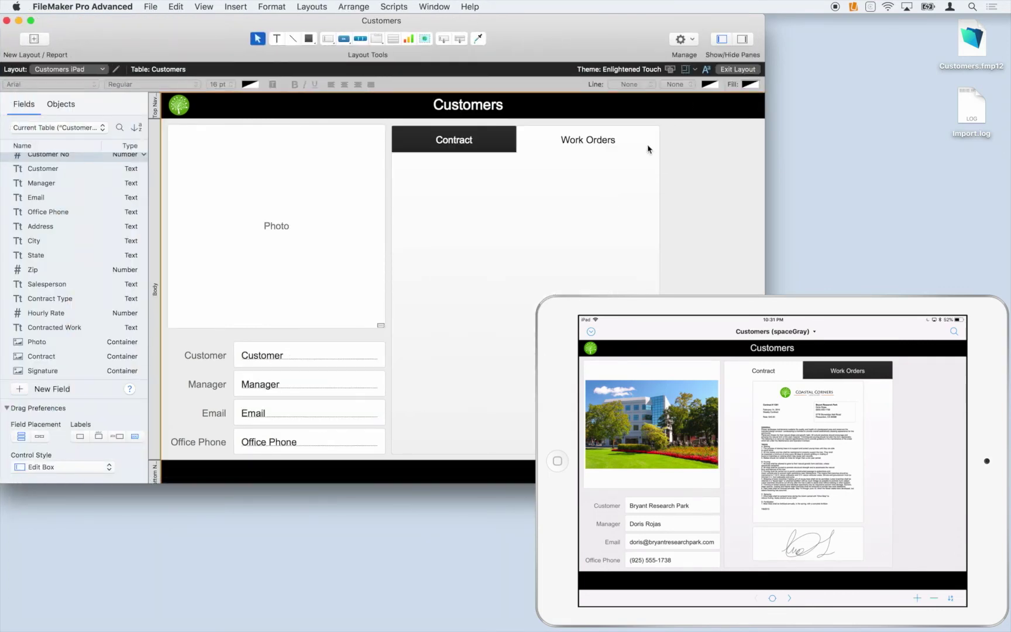
click(395, 39)
mouse_move(399, 156)
mouse_down()
mouse_move(630, 359)
mouse_move(649, 383)
mouse_move(651, 423)
mouse_up()
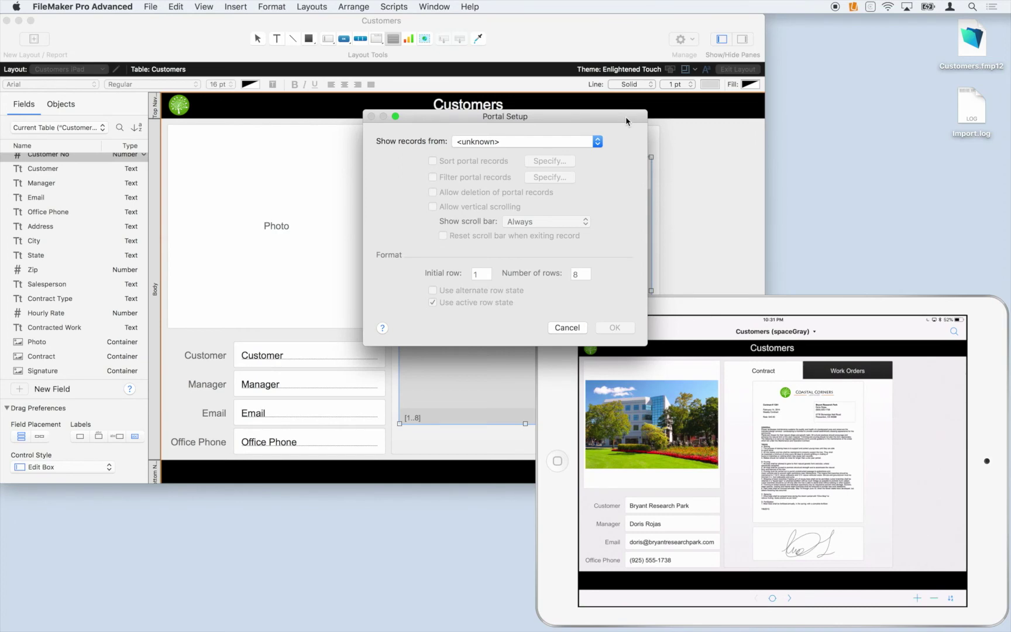
Create a relationship between the Customers and Work Orders tables that matches their Customer No fields
click(598, 141)
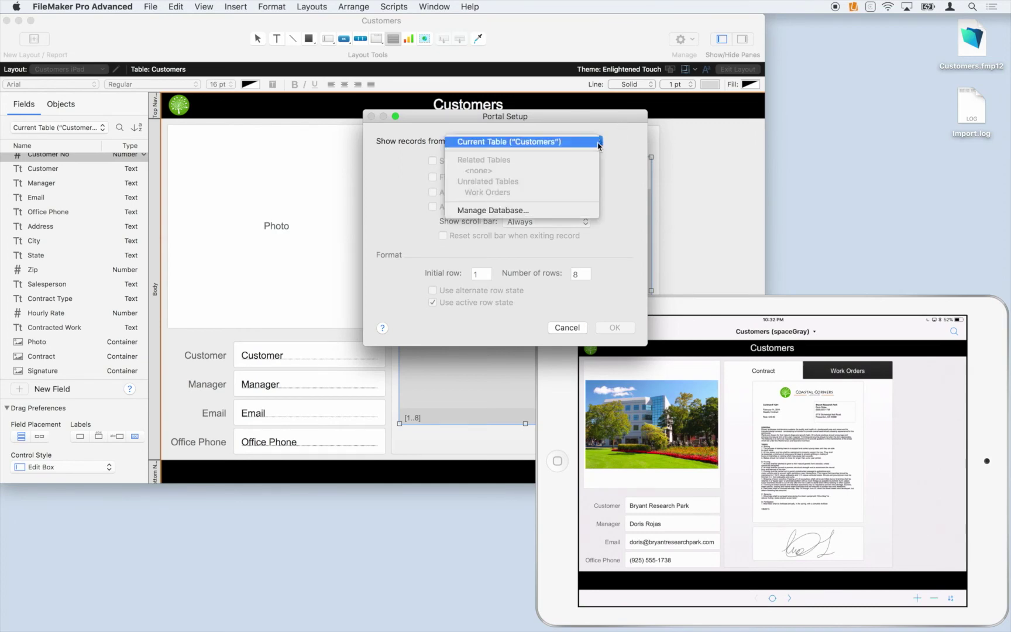
click(592, 211)
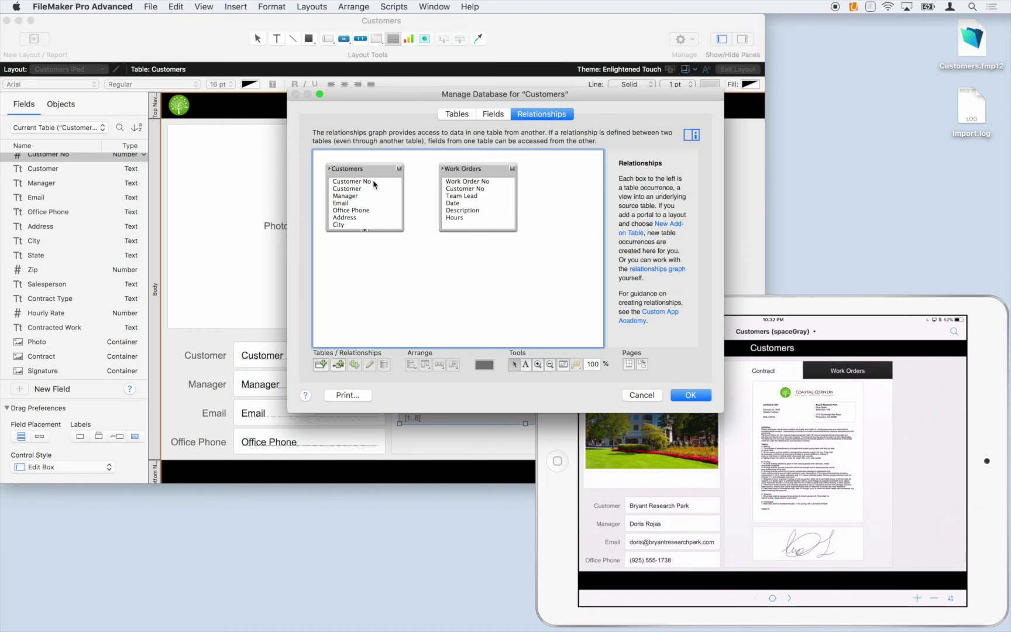
drag(373, 185, 454, 190)
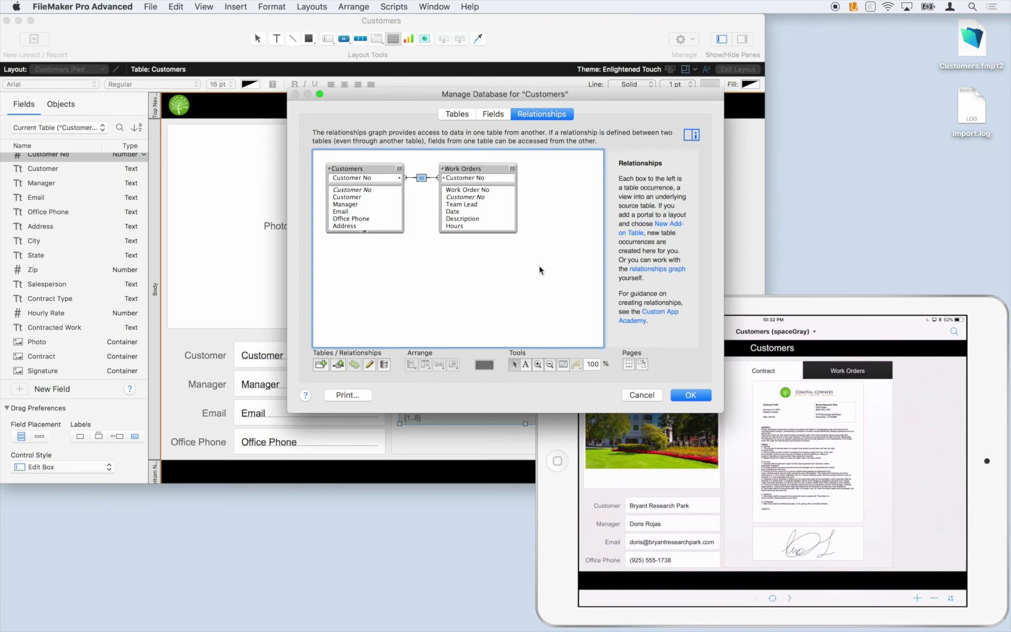
click(703, 396)
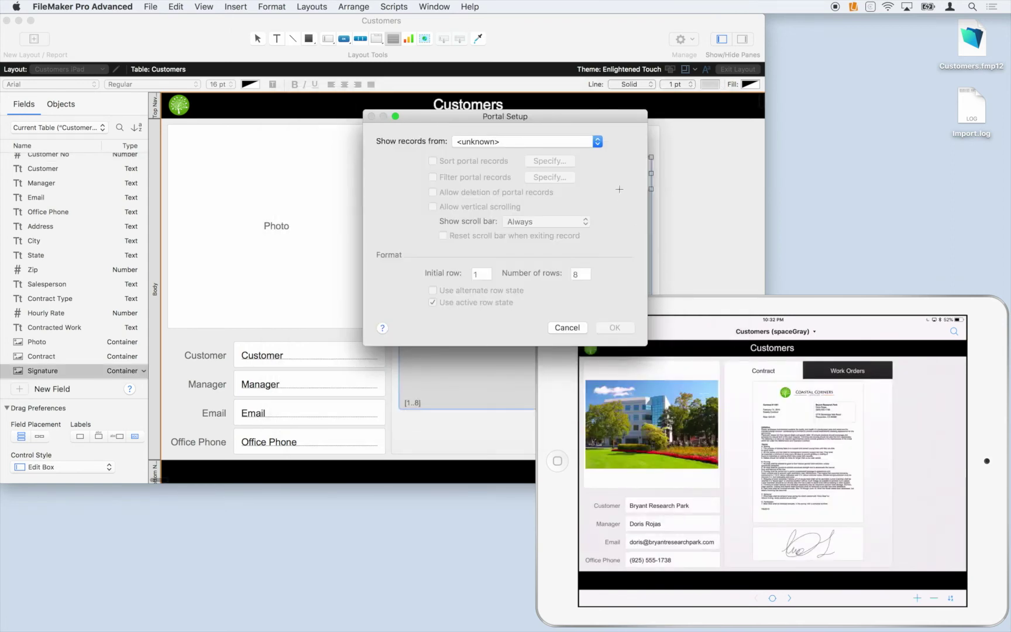
Set the portal to show records from the related Work Orders table and allow vertical scrolling
click(598, 142)
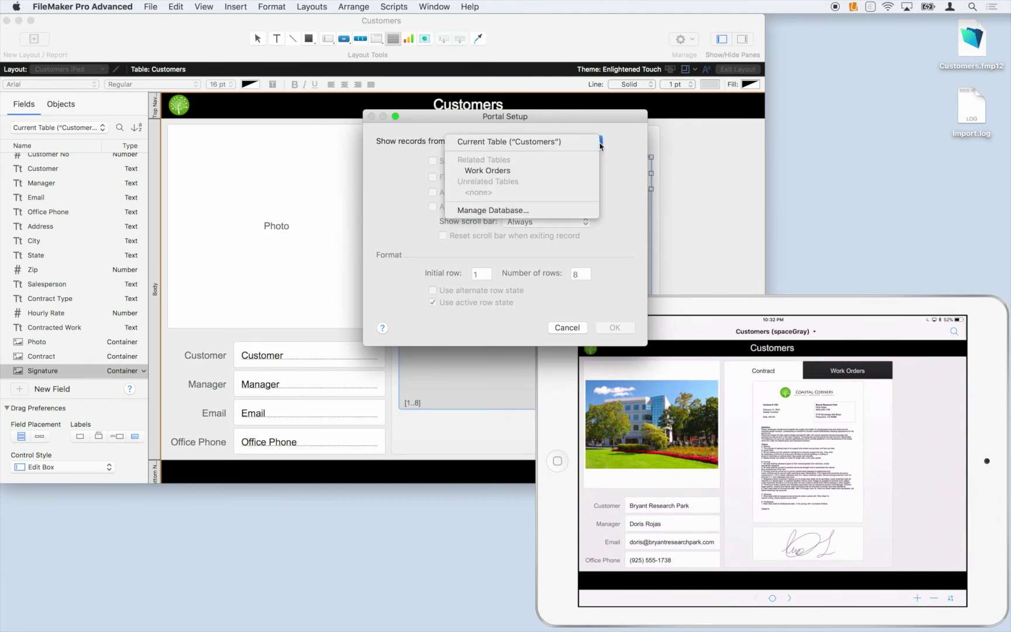
click(588, 176)
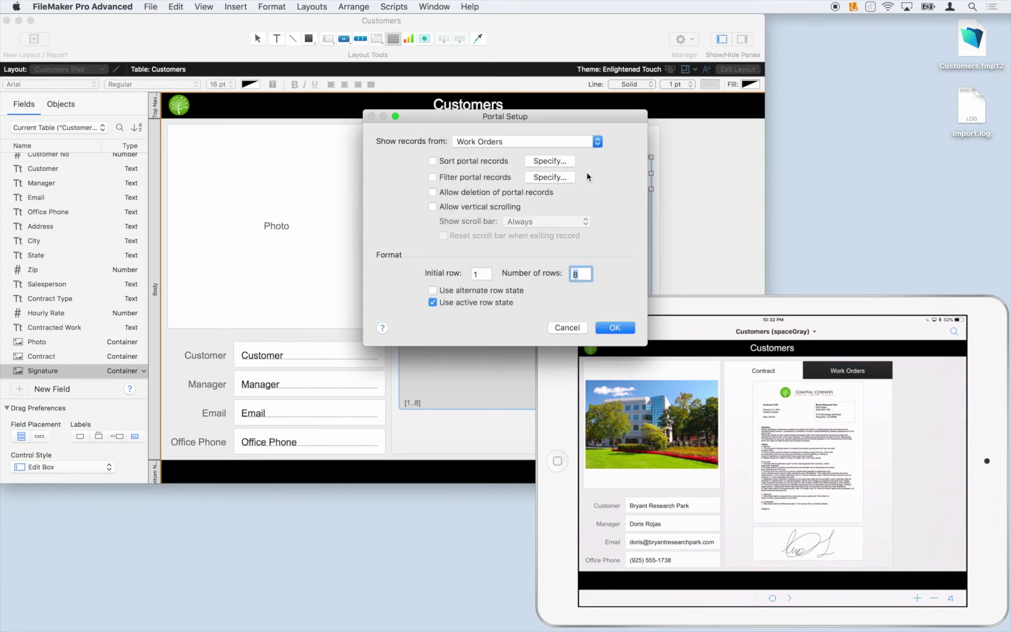
click(495, 208)
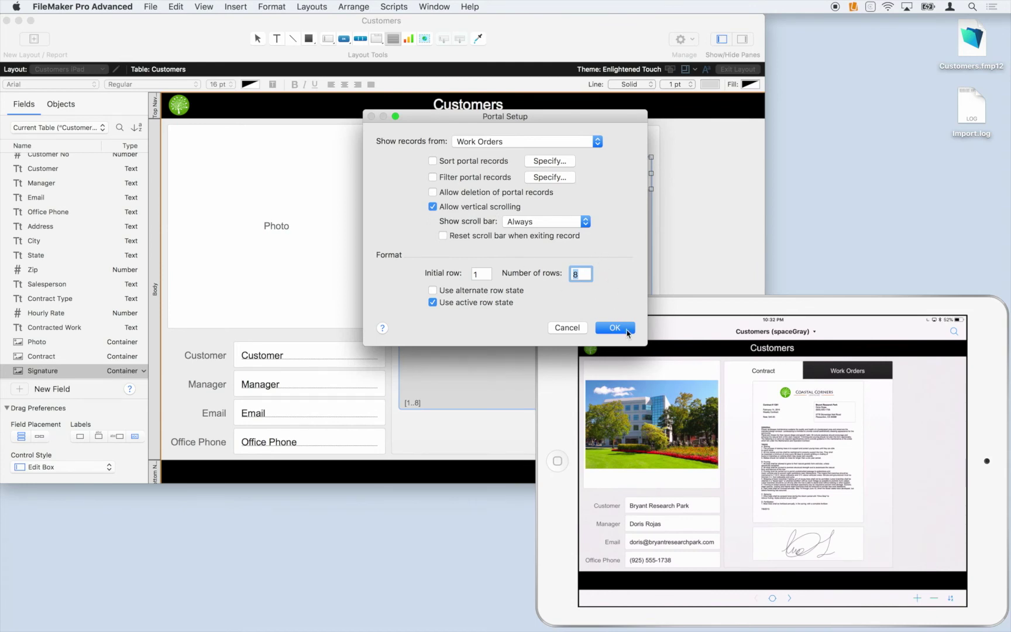
click(627, 332)
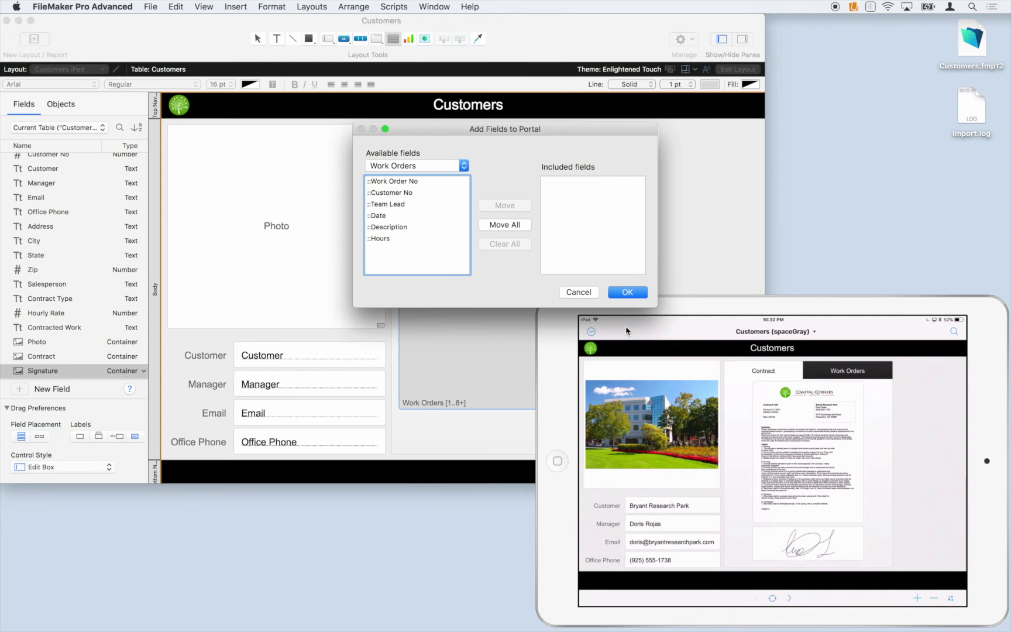
Include the Date, Description and Hours fields from Work Orders in the portal
double_click(403, 217)
double_click(406, 228)
double_click(410, 239)
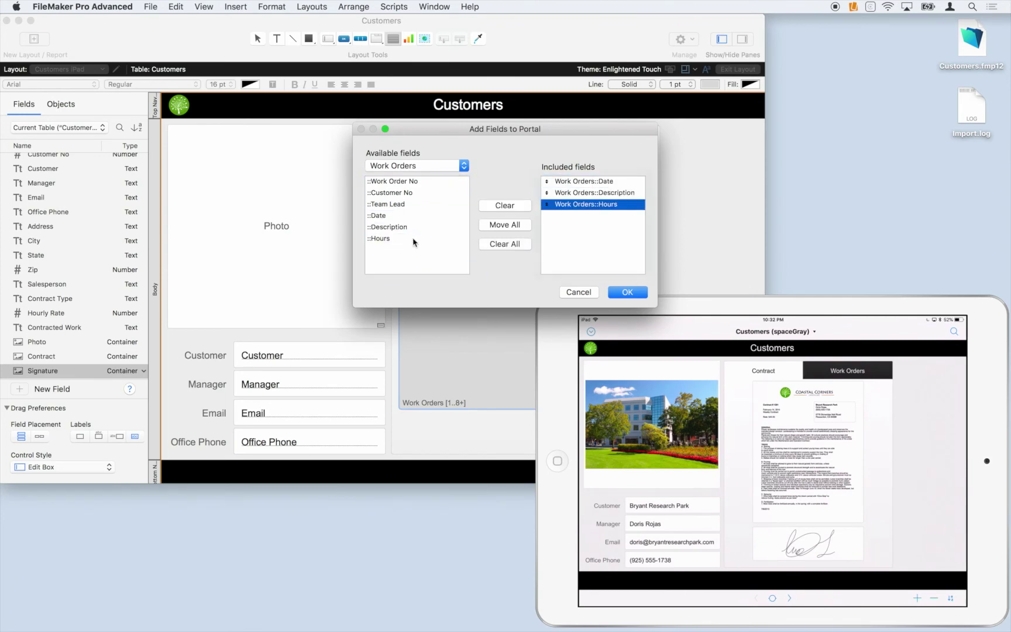
click(631, 294)
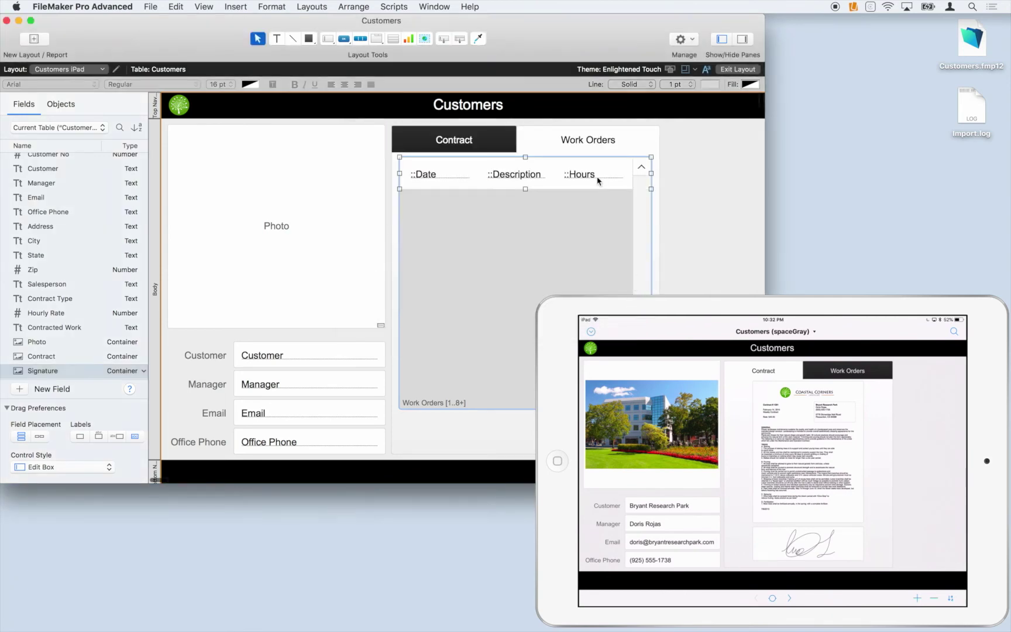
Right-align and narrow the portal's Hours field, and widen the Description field into the freed space
click(598, 180)
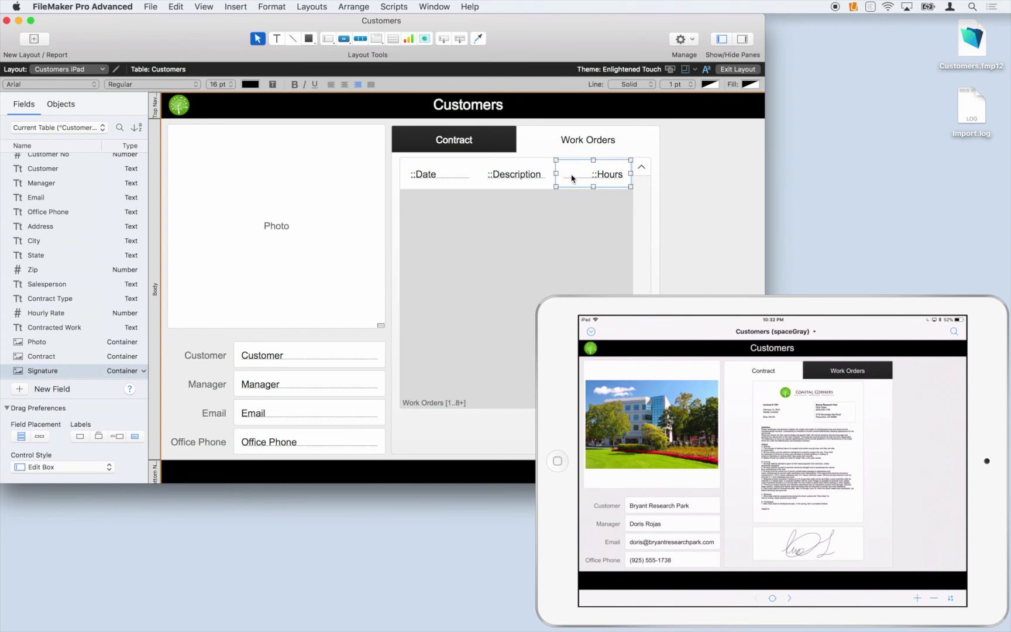
drag(556, 173, 588, 174)
click(543, 175)
click(688, 168)
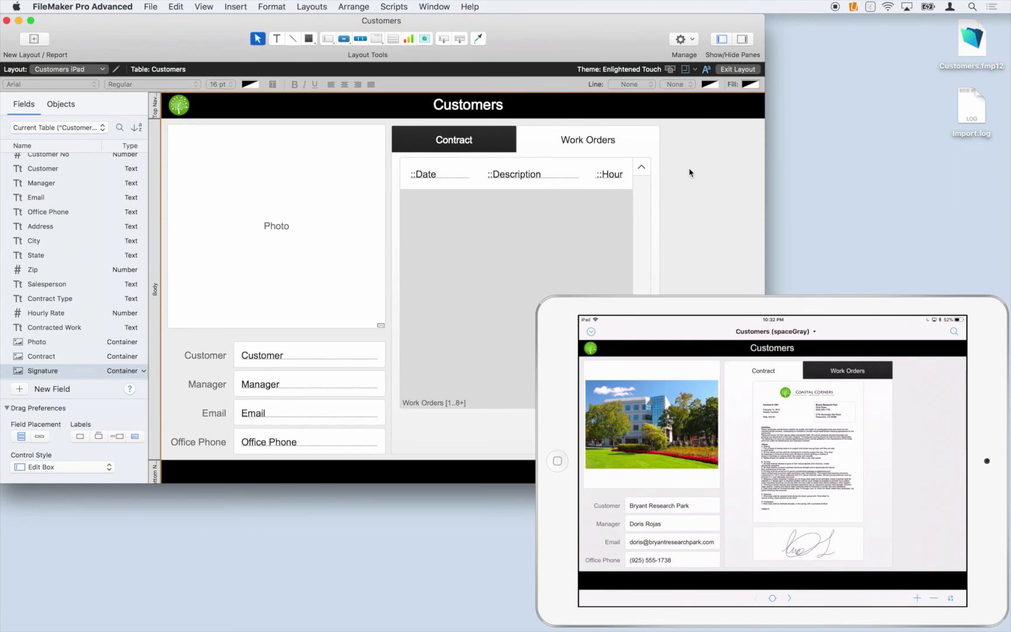
Leave layout editing and check the Work Orders tab's list for several customers, and for the first customer on the iPad
click(756, 71)
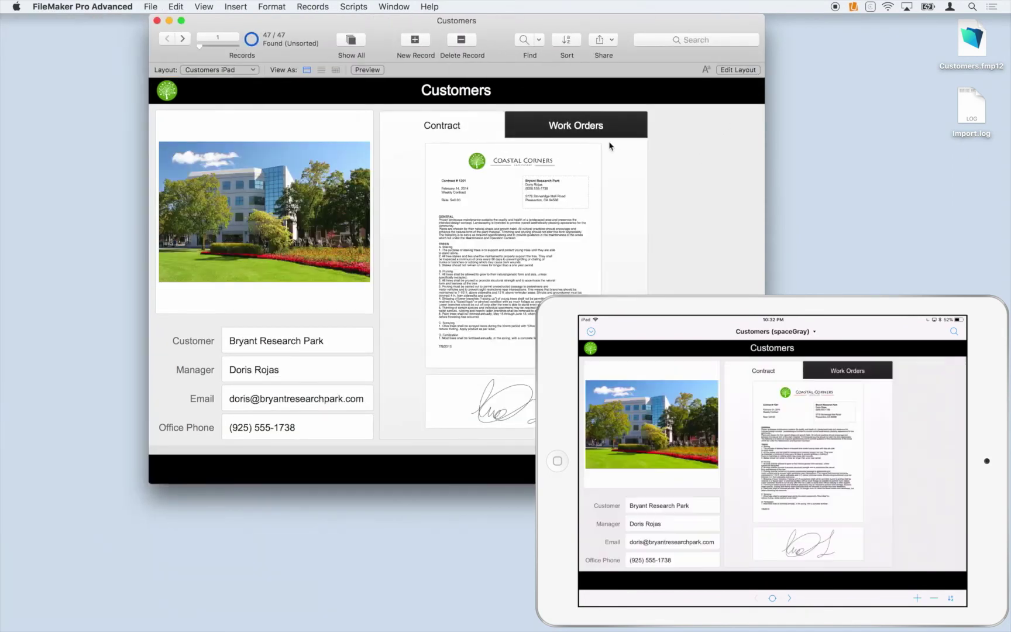
click(635, 137)
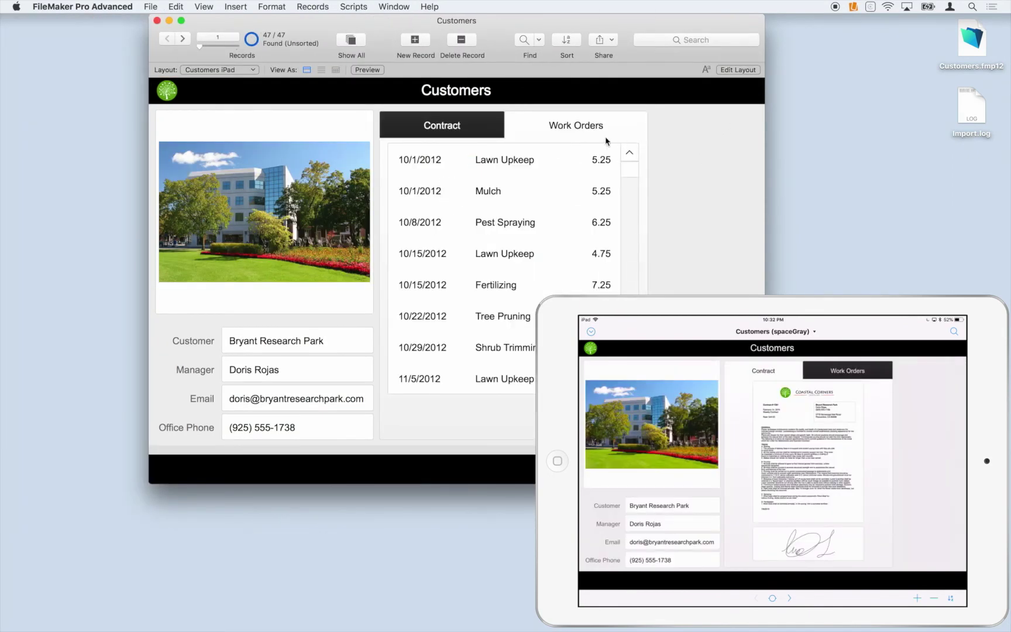
scroll(500, 176, down, 5)
scroll(558, 181, down, 5)
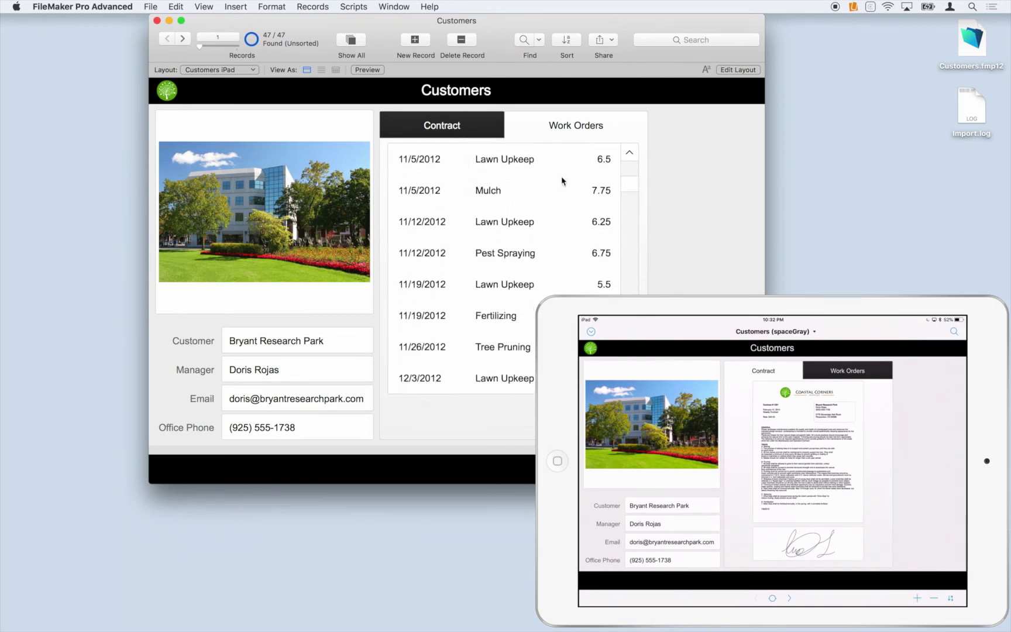
scroll(559, 181, up, 8)
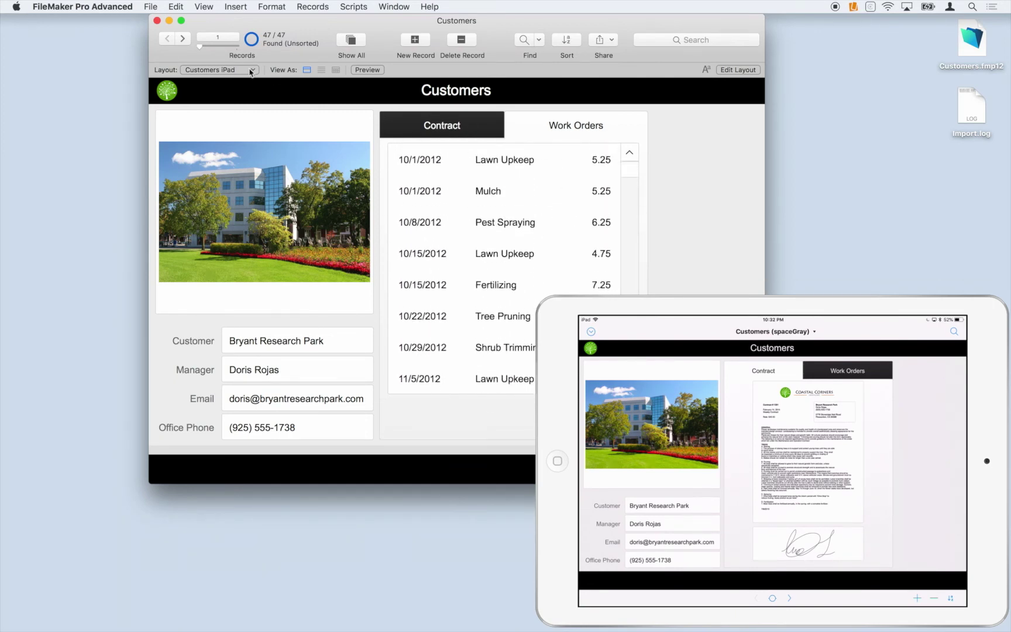
click(183, 38)
click(183, 38)
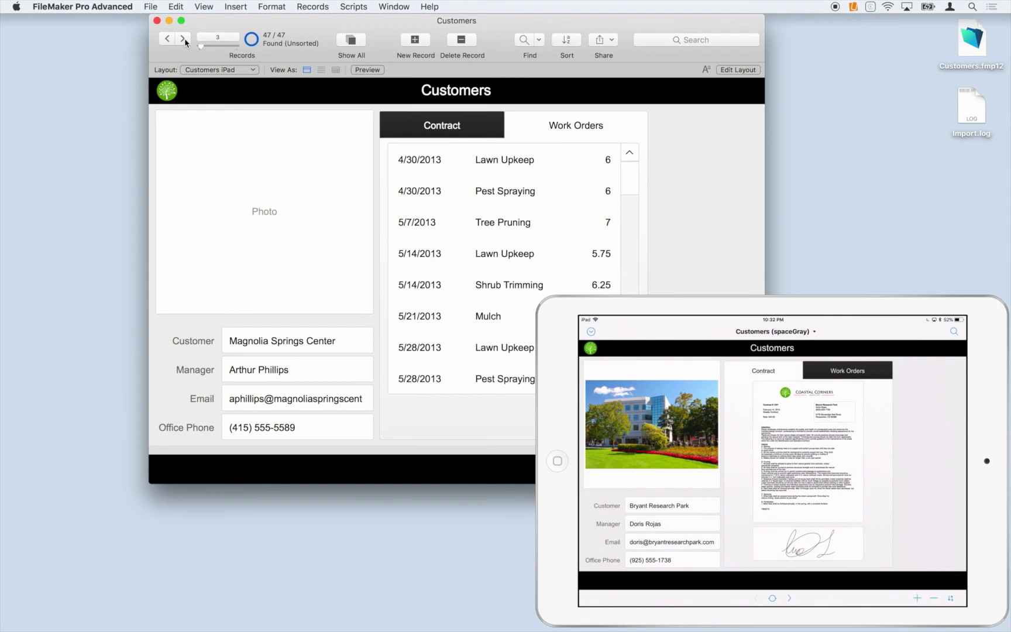
click(168, 39)
click(167, 40)
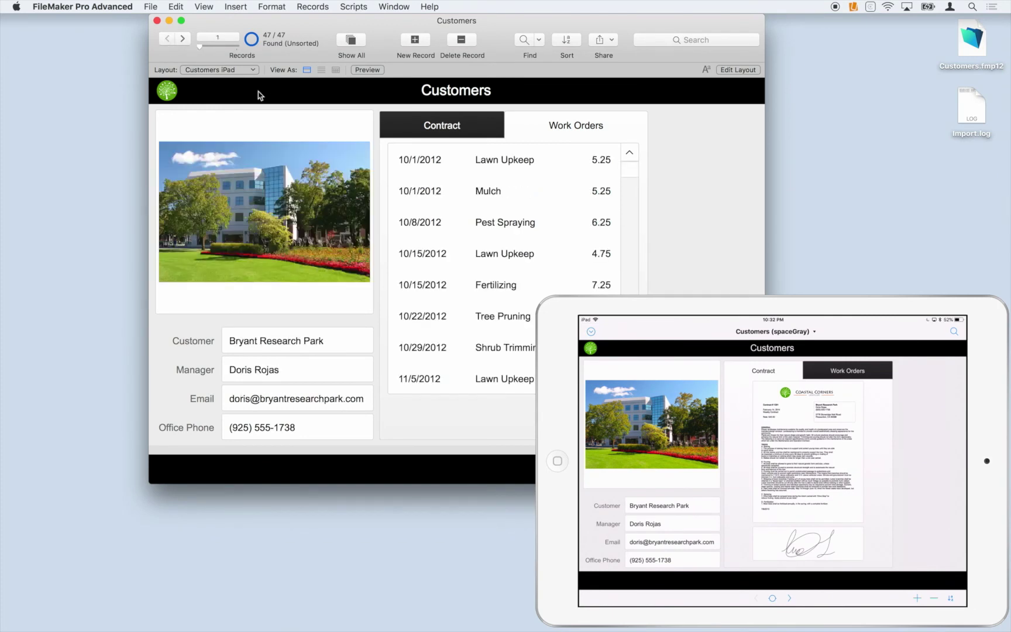
click(857, 372)
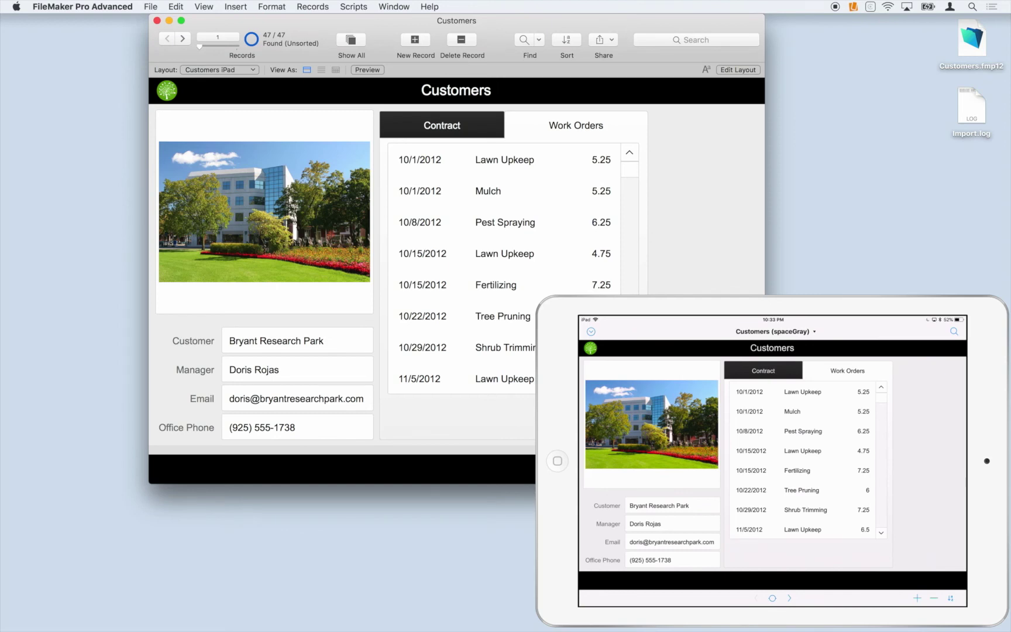
Edit the layout and shift the photo, contact fields and tab control right to free a column beside the body's left edge
click(738, 70)
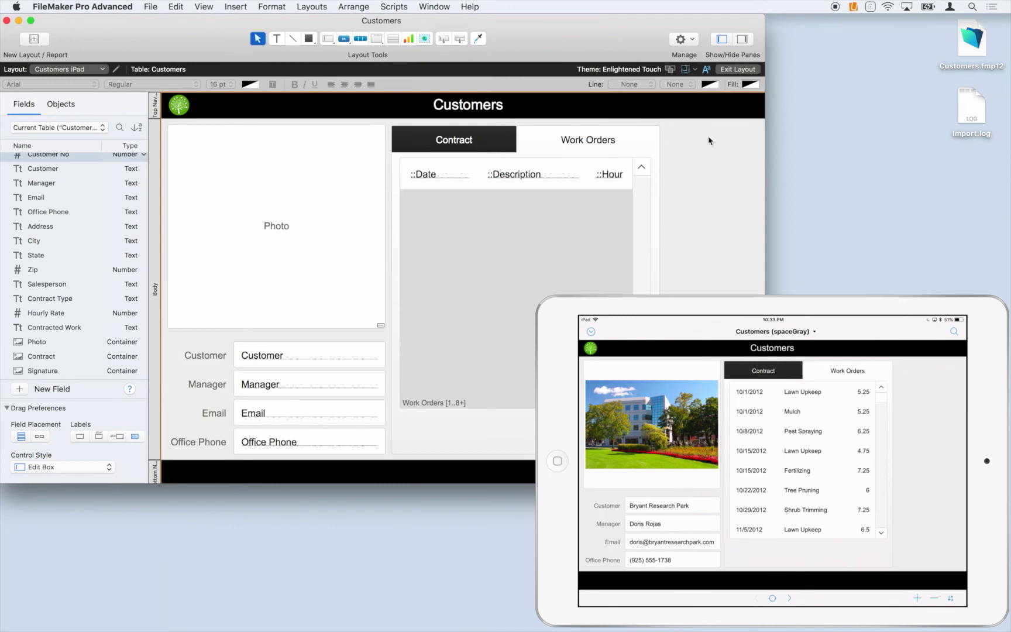
drag(687, 124, 165, 453)
scroll(410, 263, right, 5)
click(443, 139)
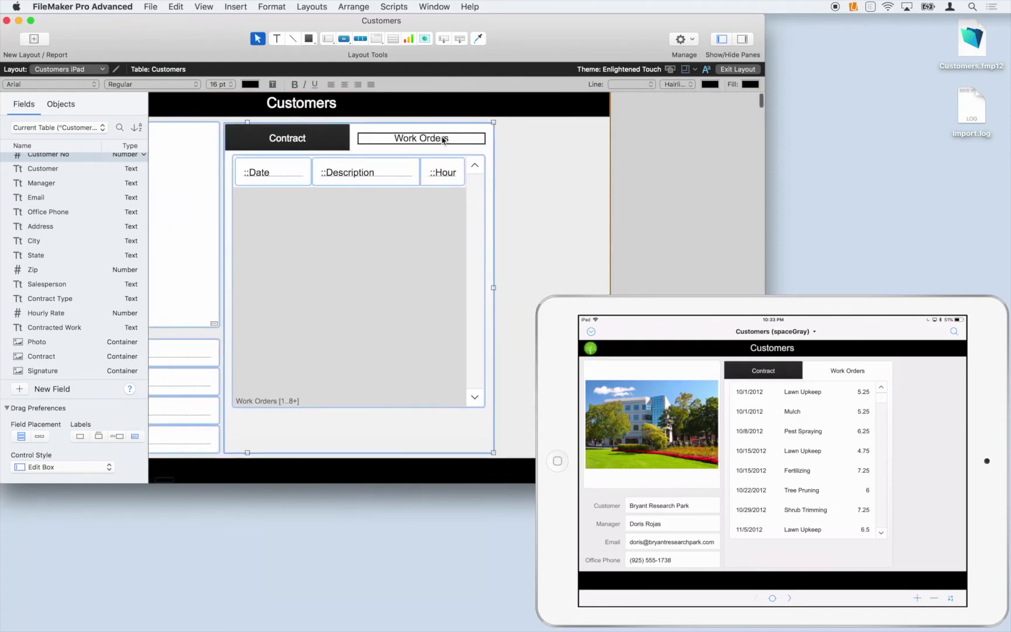
drag(443, 139, 551, 141)
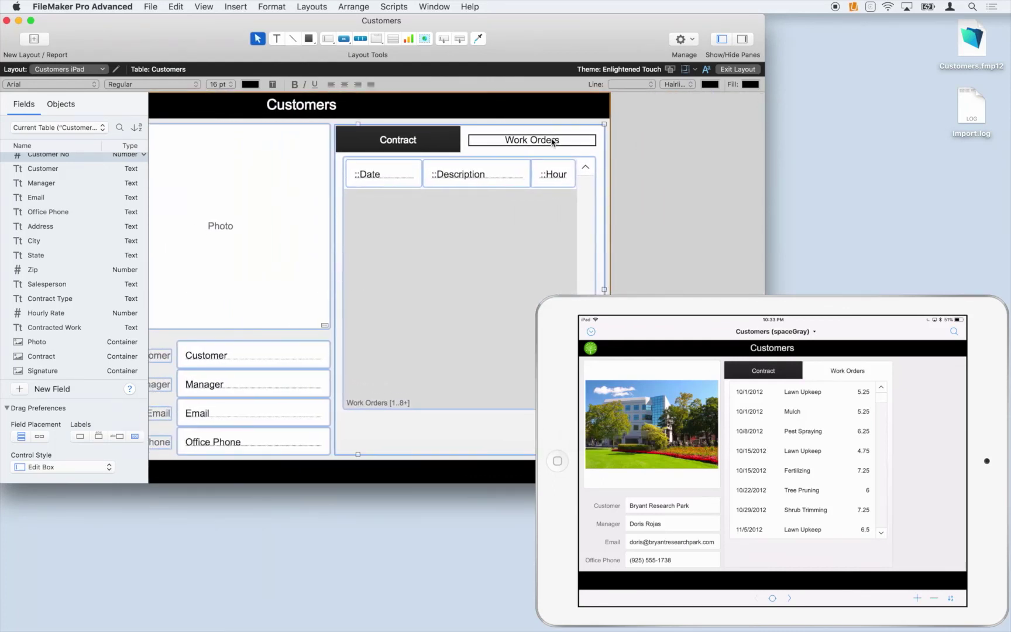
scroll(553, 141, left, 6)
click(225, 156)
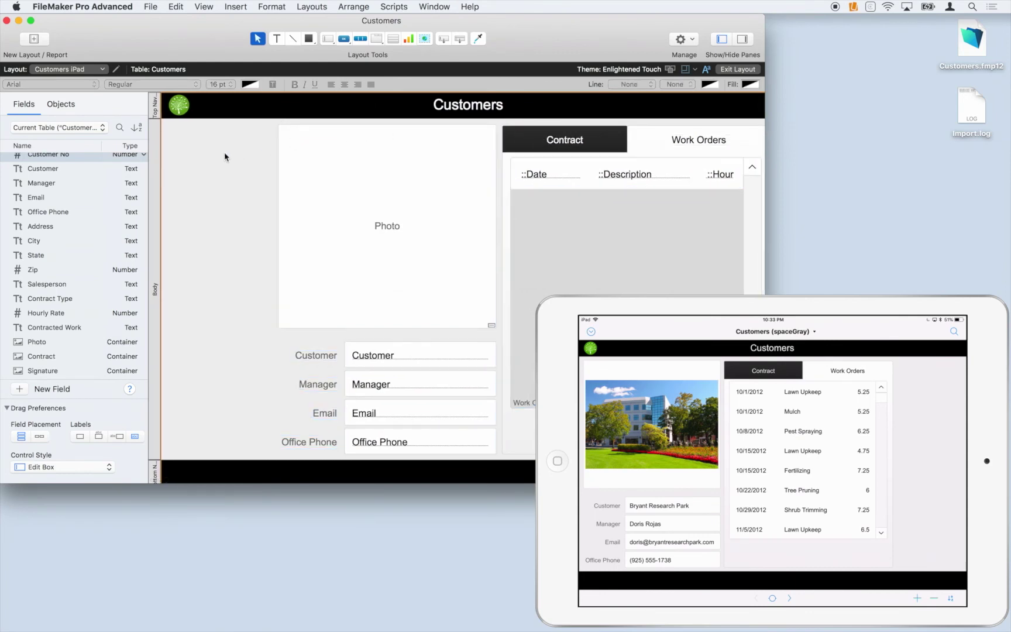
Draw a full-height portal in the free column, showing records from Current Table ("Customers") with the scroll bar shown when scrolling
click(397, 41)
drag(162, 118, 272, 462)
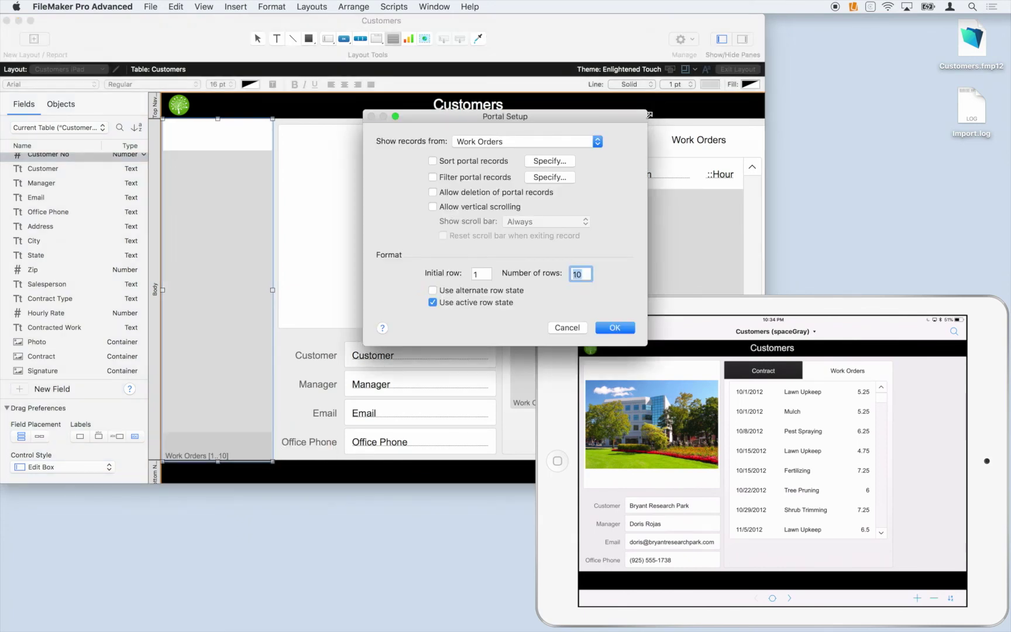
click(598, 141)
click(591, 113)
click(575, 223)
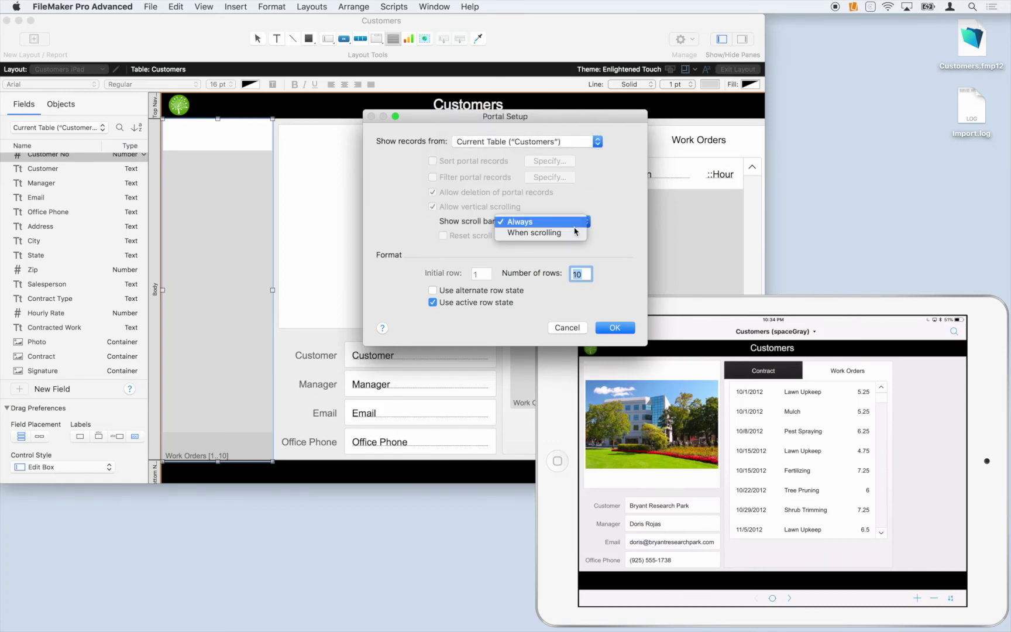
click(576, 233)
click(619, 328)
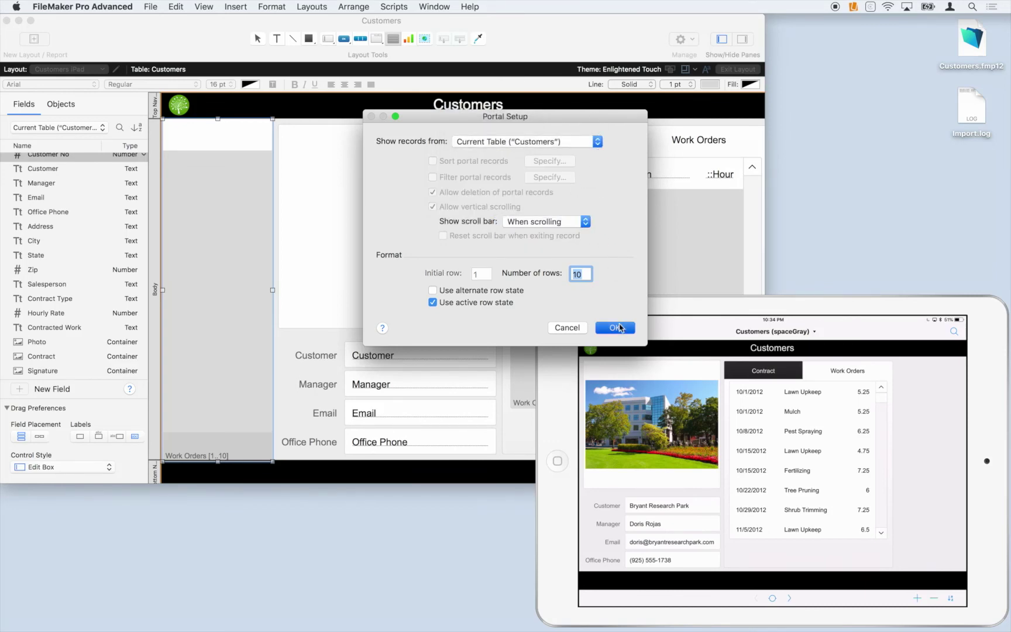
Include only the Customer field in the new portal and heighten its rows so the list fills the body
double_click(411, 194)
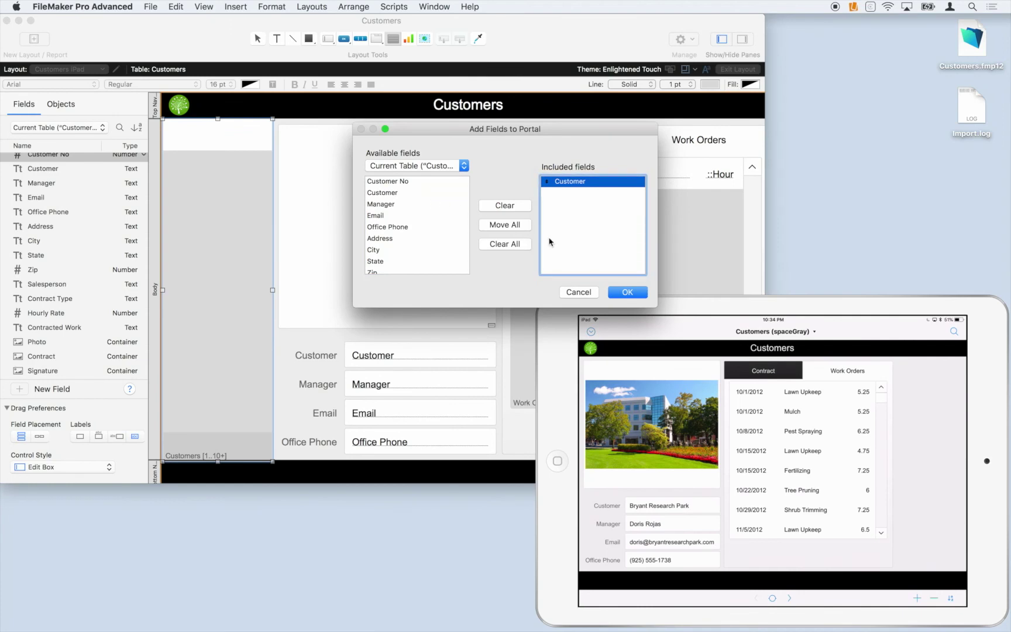
click(642, 294)
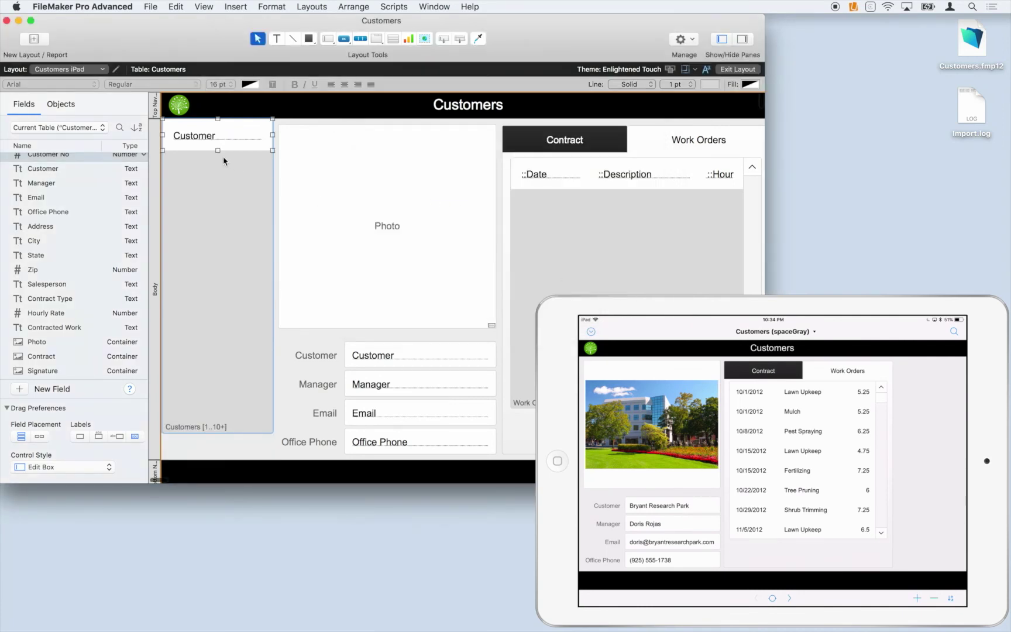
drag(218, 152, 218, 156)
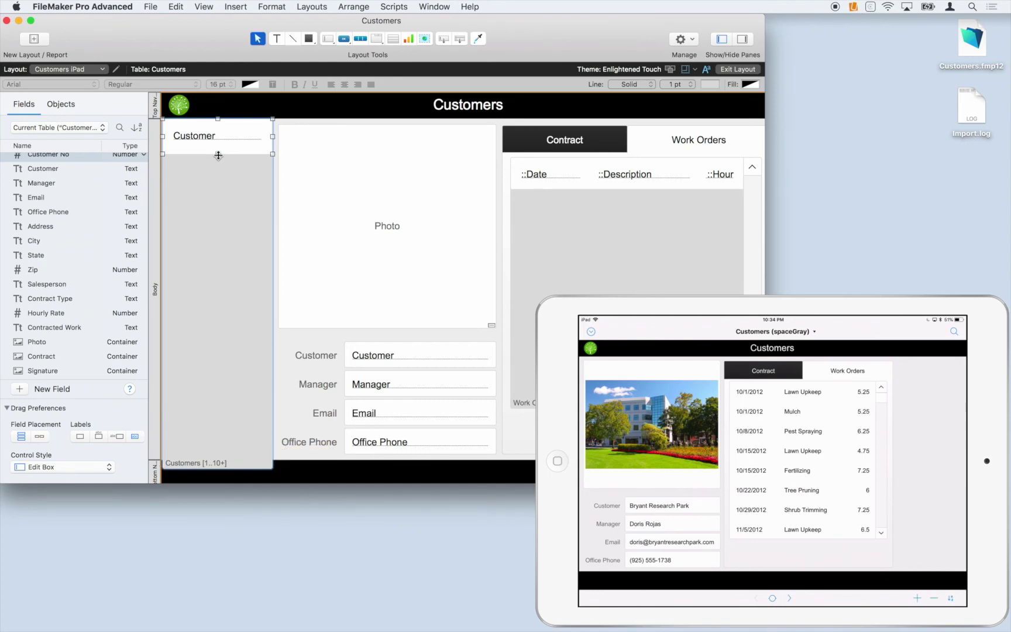
Leave layout editing and test the customer list with Jackson View Park, Magnolia Springs and Bryant Research
click(753, 72)
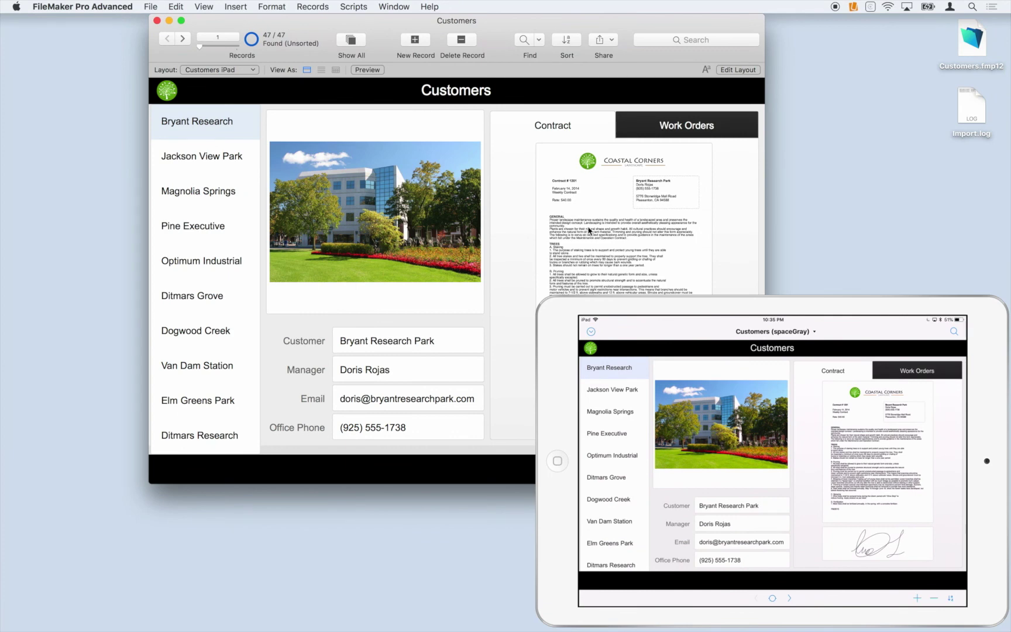
click(209, 157)
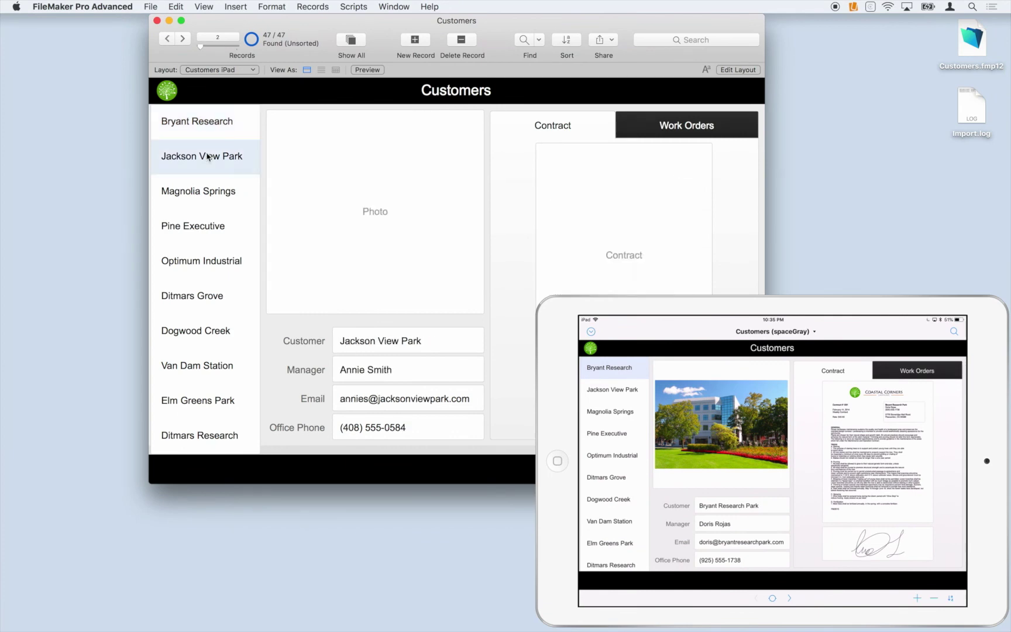
click(207, 190)
click(216, 124)
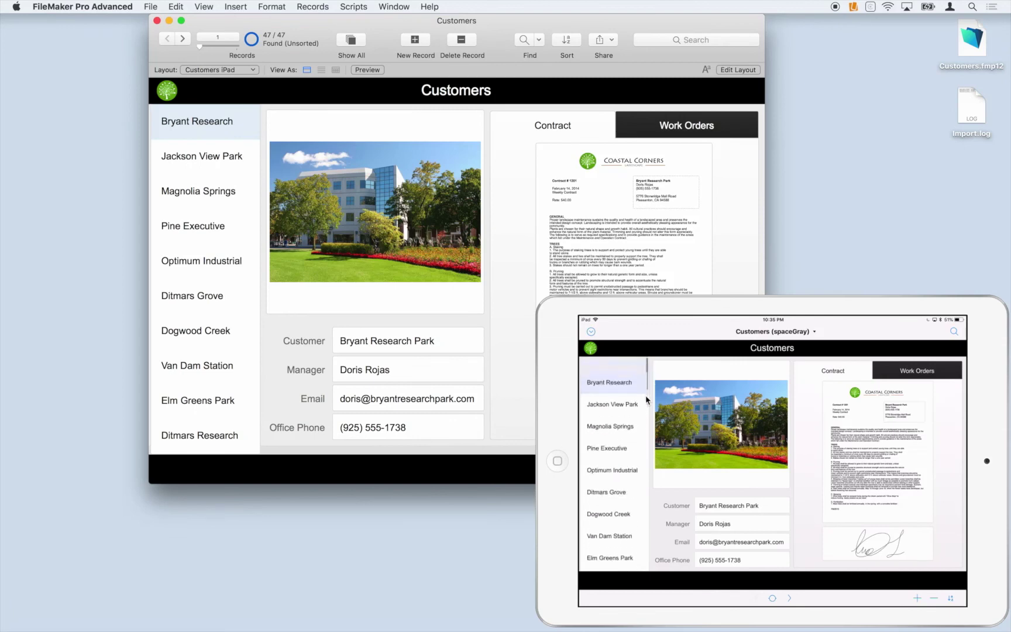
Search the customer records for Ditmars and view Ditmars Research and Ditmars Grove from the filtered list
click(731, 40)
text(Ditmars)
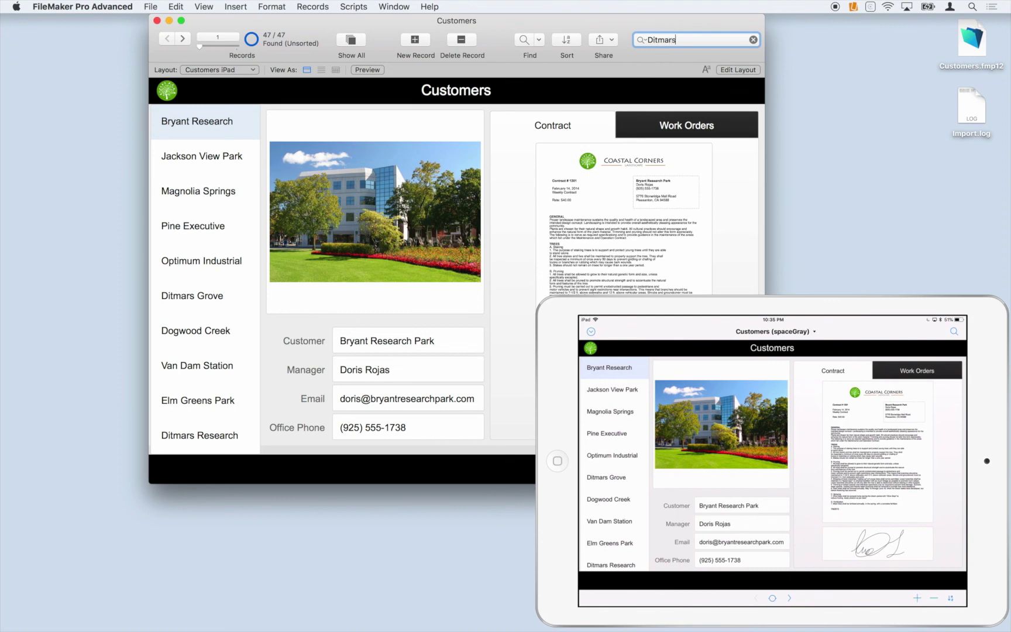
key(Return)
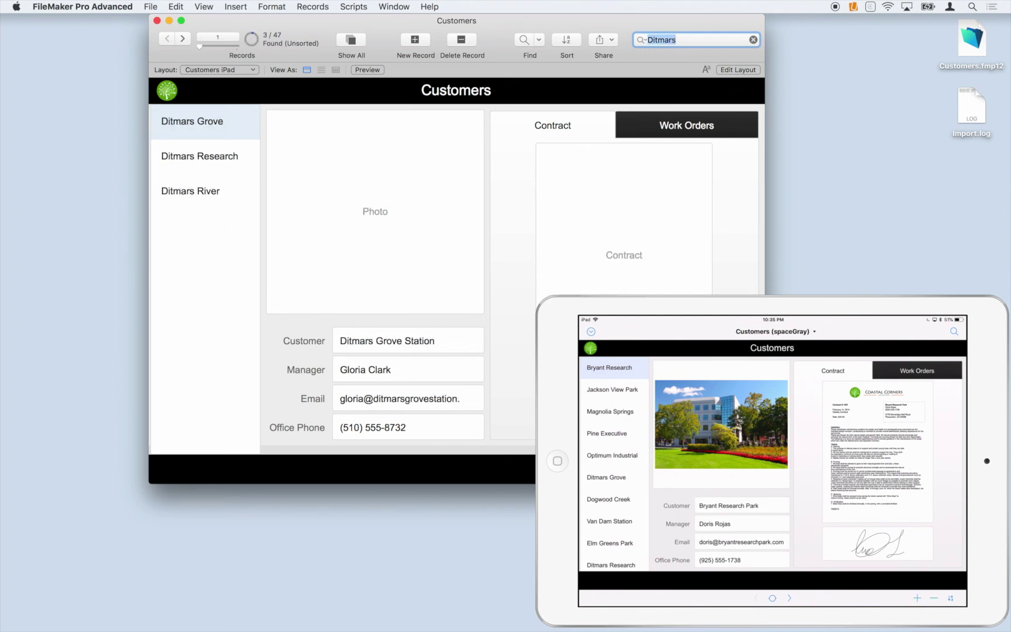
click(230, 157)
click(218, 129)
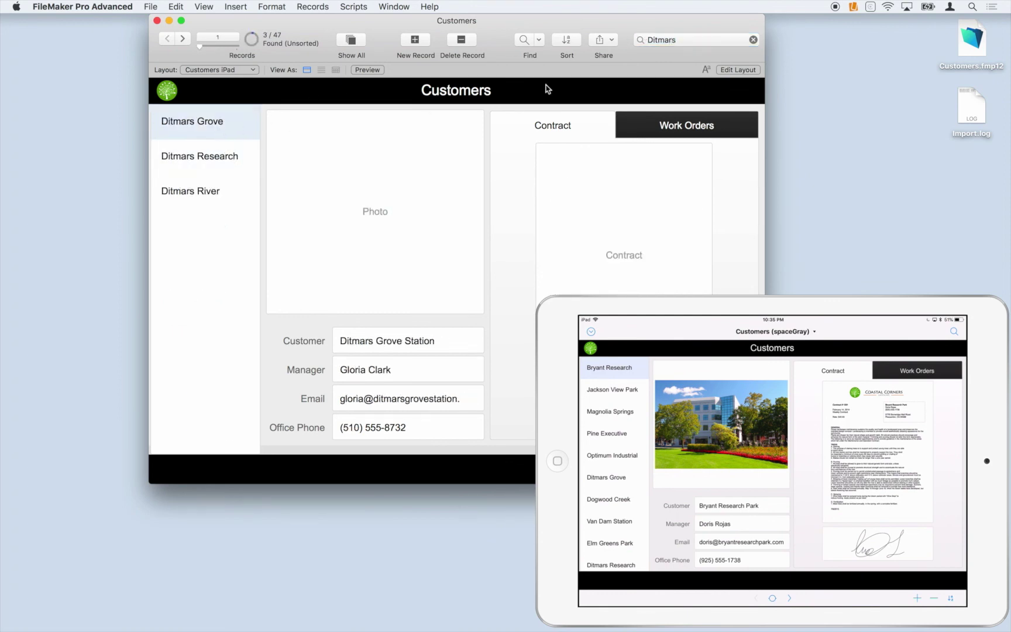
Clear the search, show all customer records again and return to Bryant Research
click(753, 40)
click(354, 48)
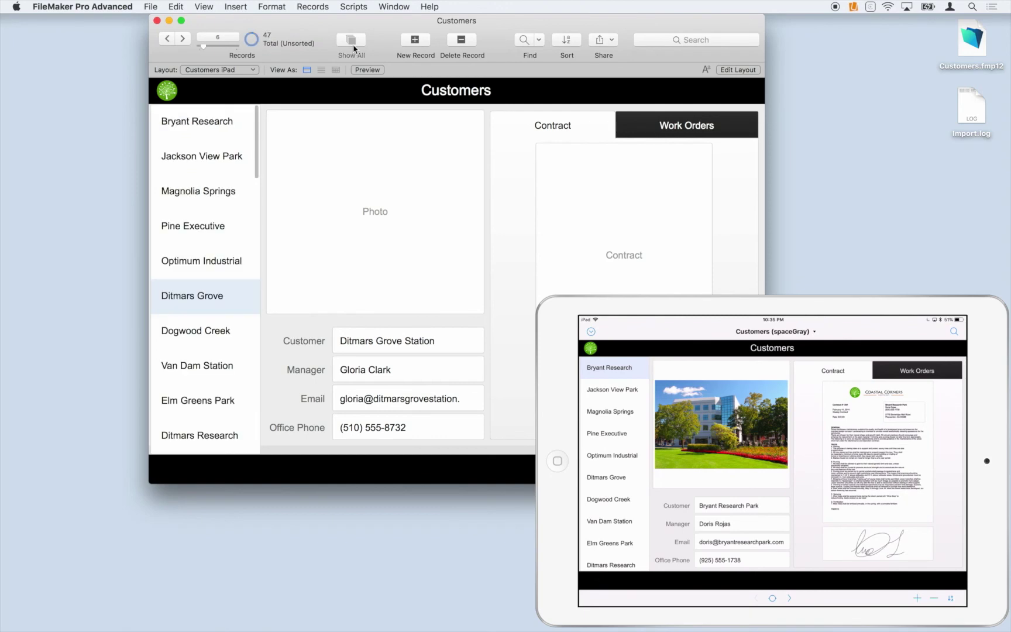
click(185, 123)
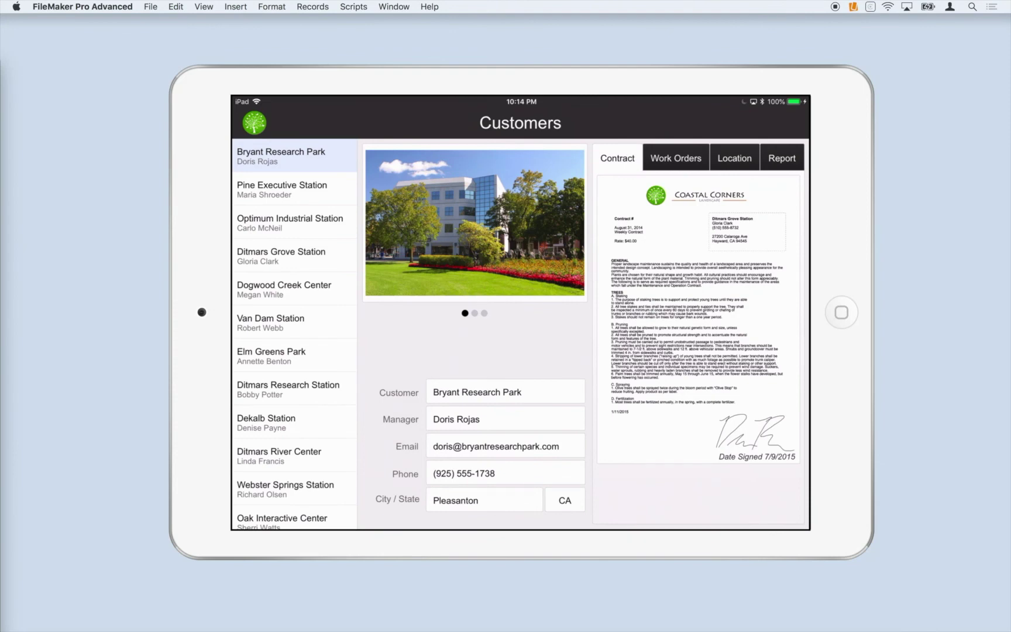
In the finished iPad solution, add a Fertilizing work order of 10 hours for Pine Executive Station
click(294, 189)
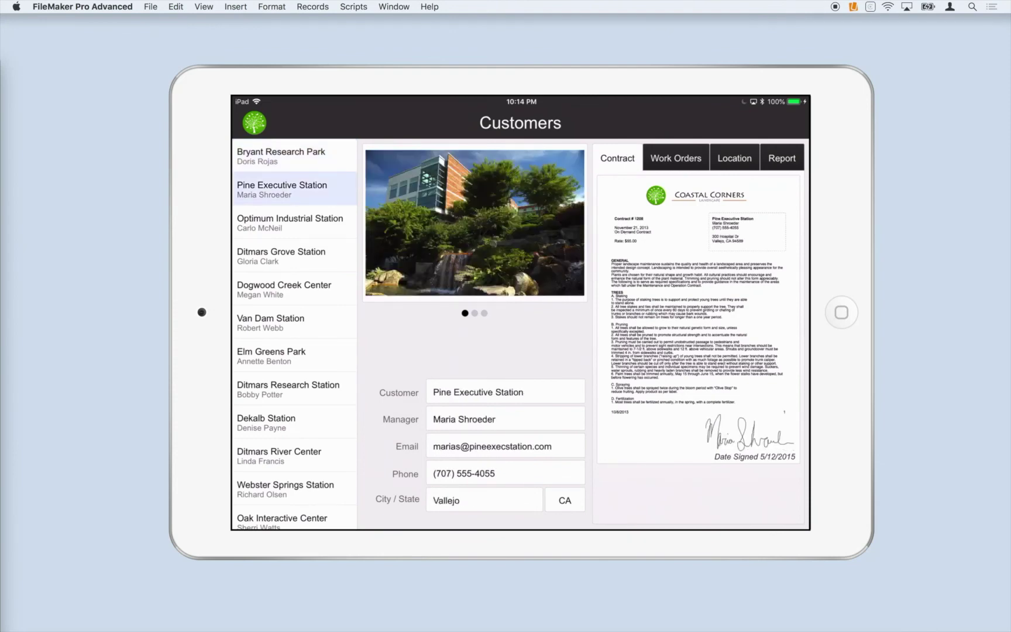
click(675, 158)
click(634, 499)
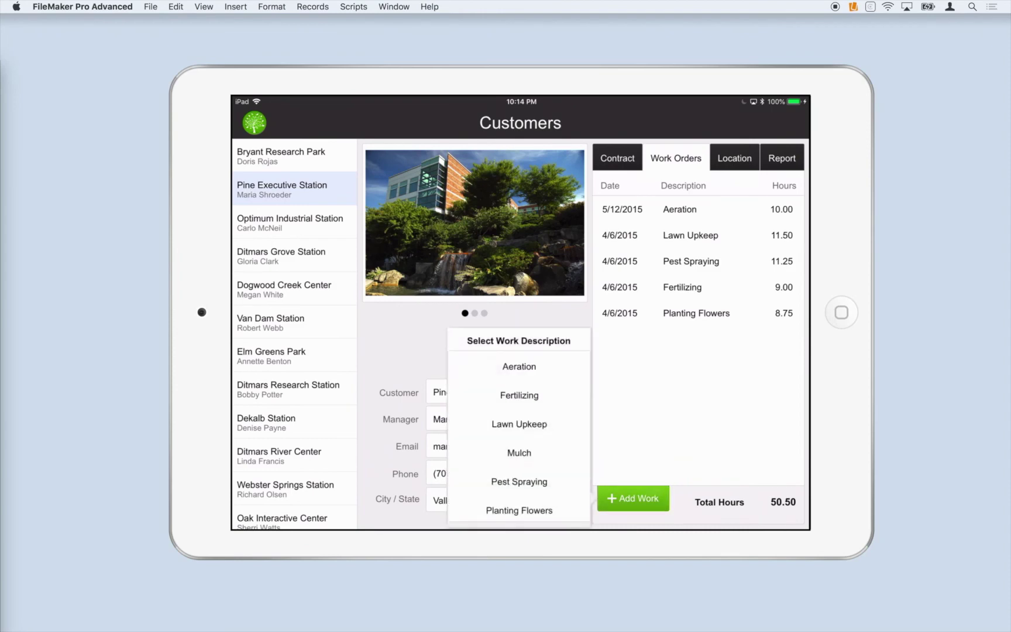
click(519, 395)
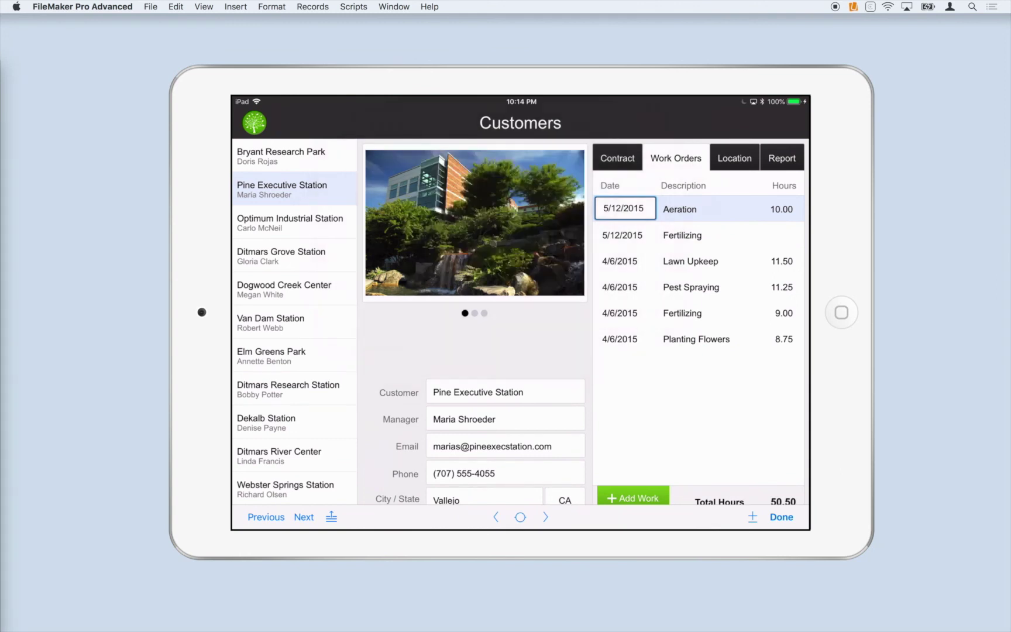
text(10)
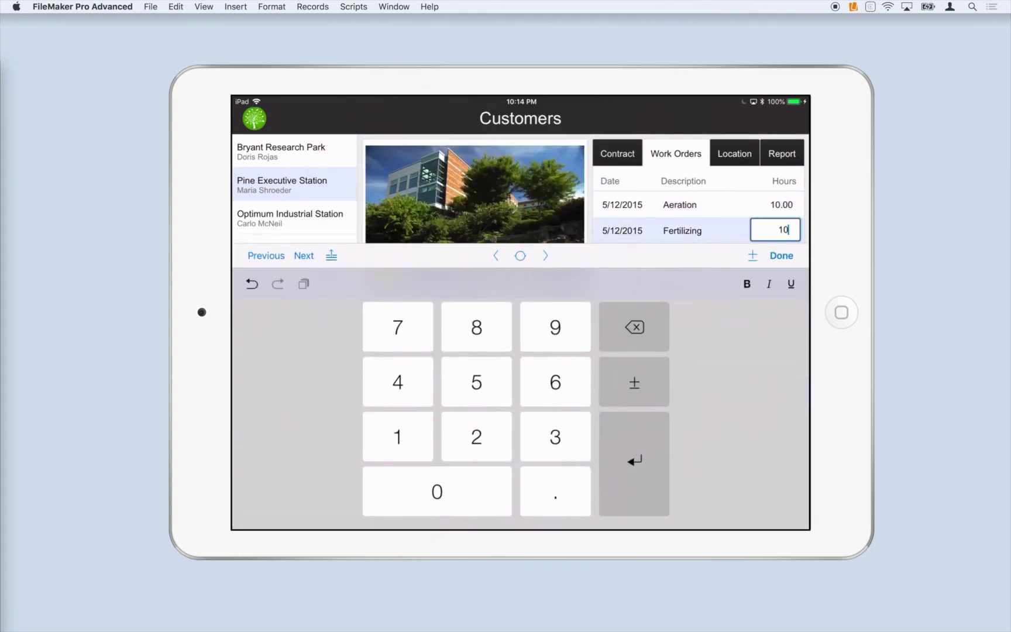
click(781, 255)
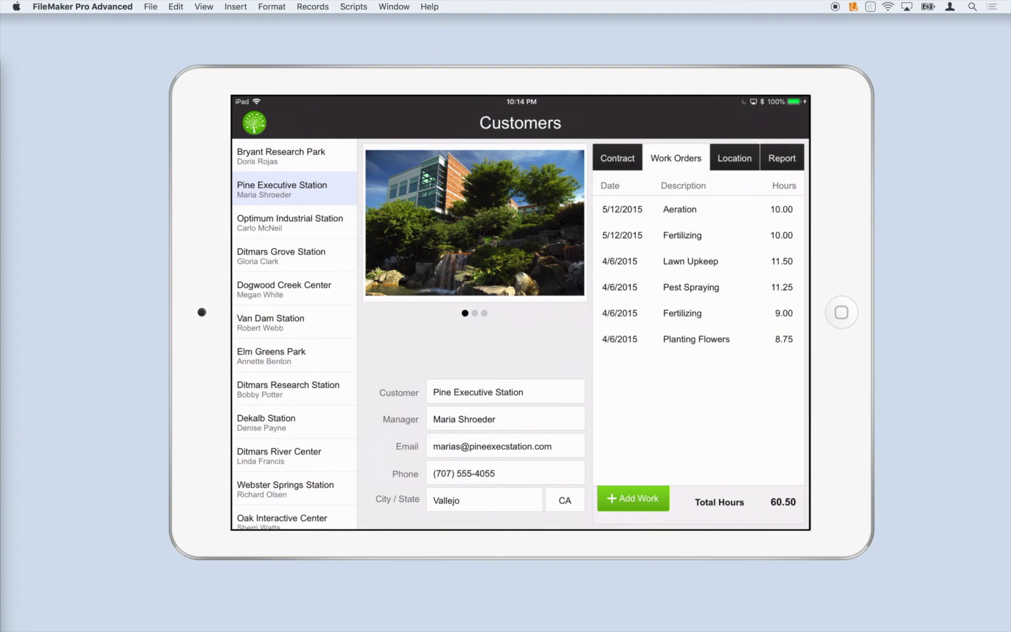
View the customer's location map and hours-by-type chart, and open the full Hours Report to read through its customer totals
click(735, 158)
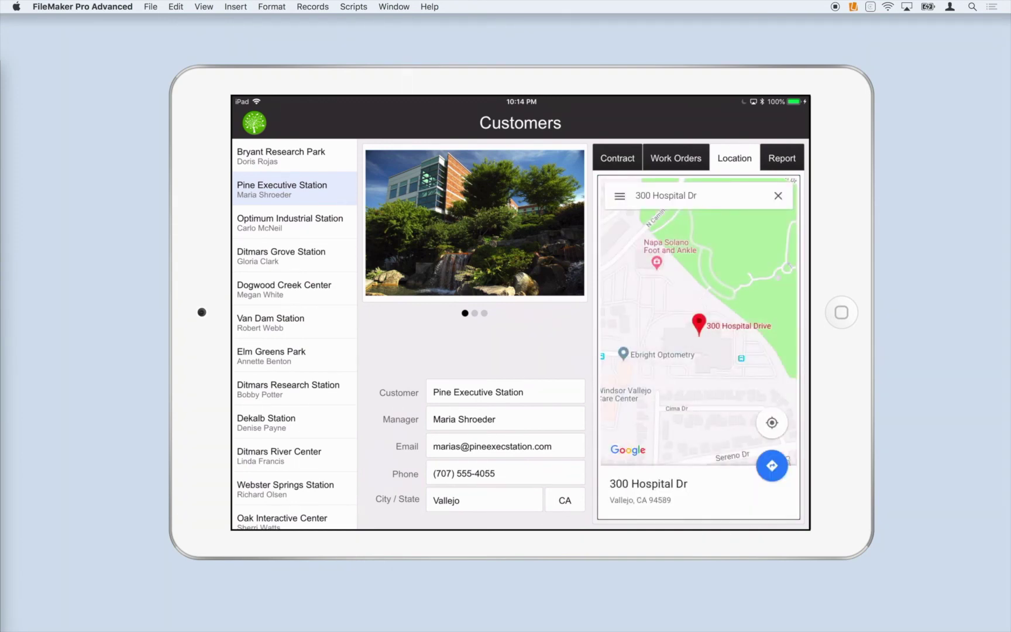
click(782, 157)
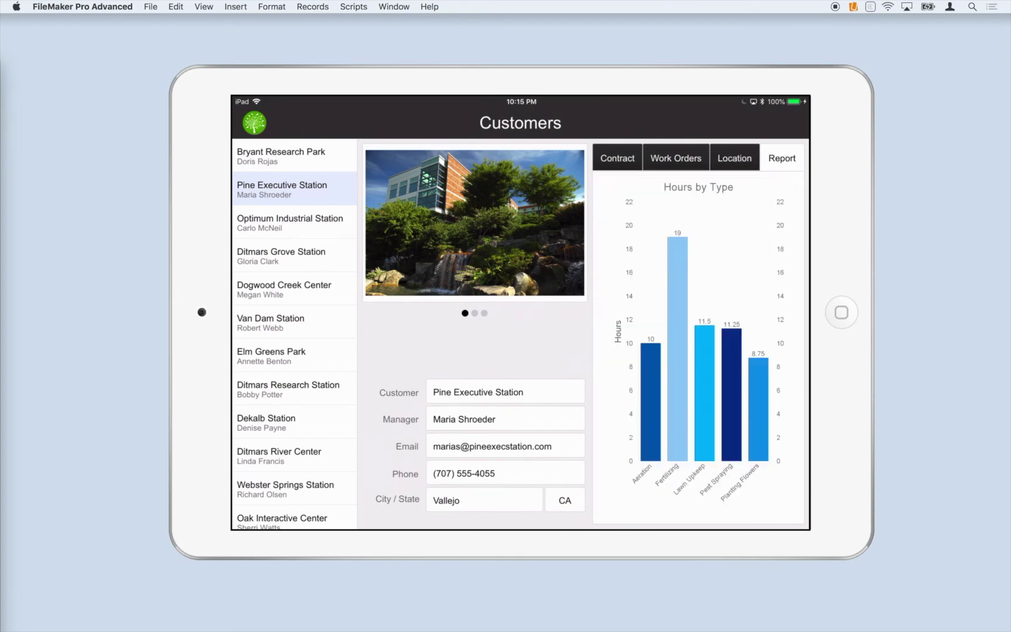
click(698, 345)
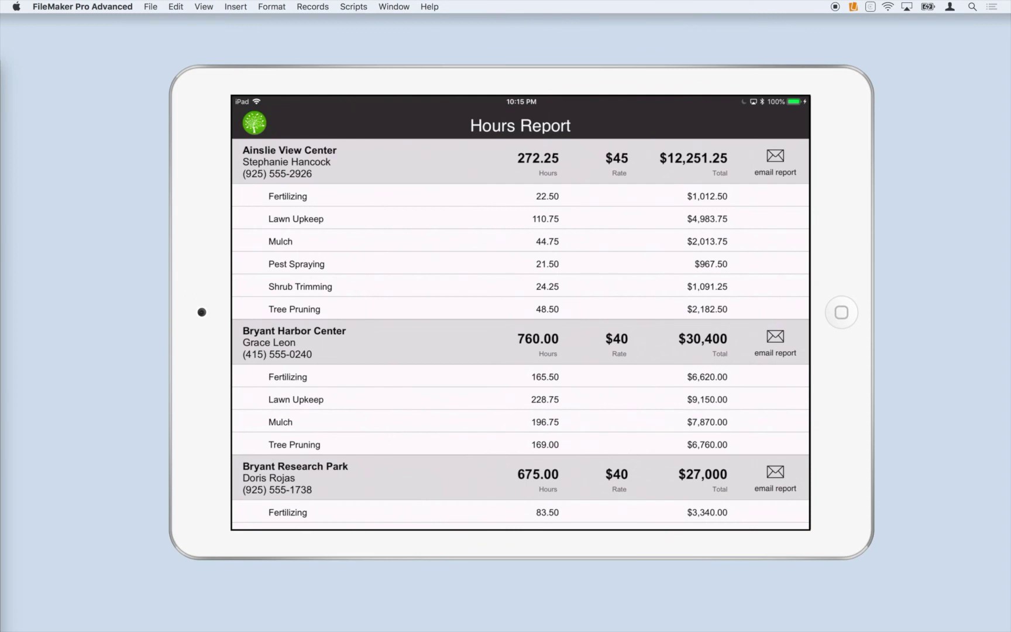
scroll(521, 332, down, 5)
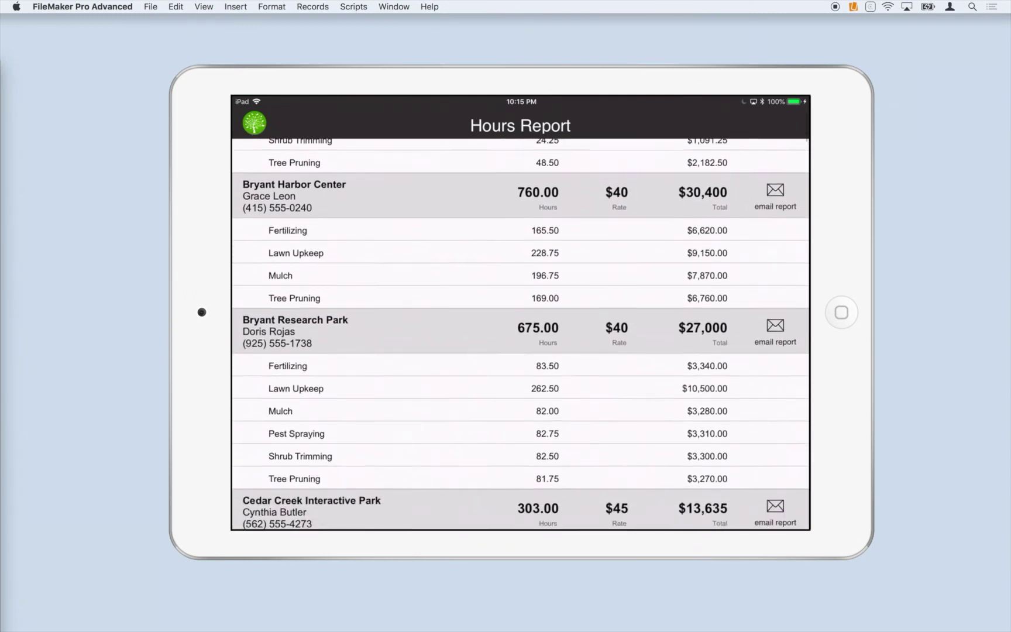
scroll(520, 334, down, 3)
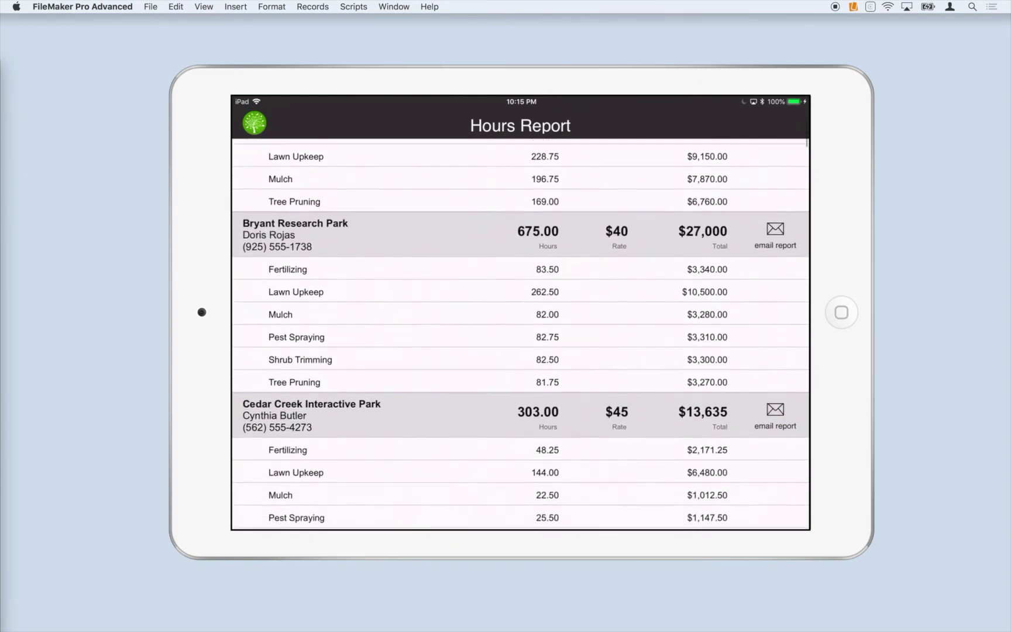